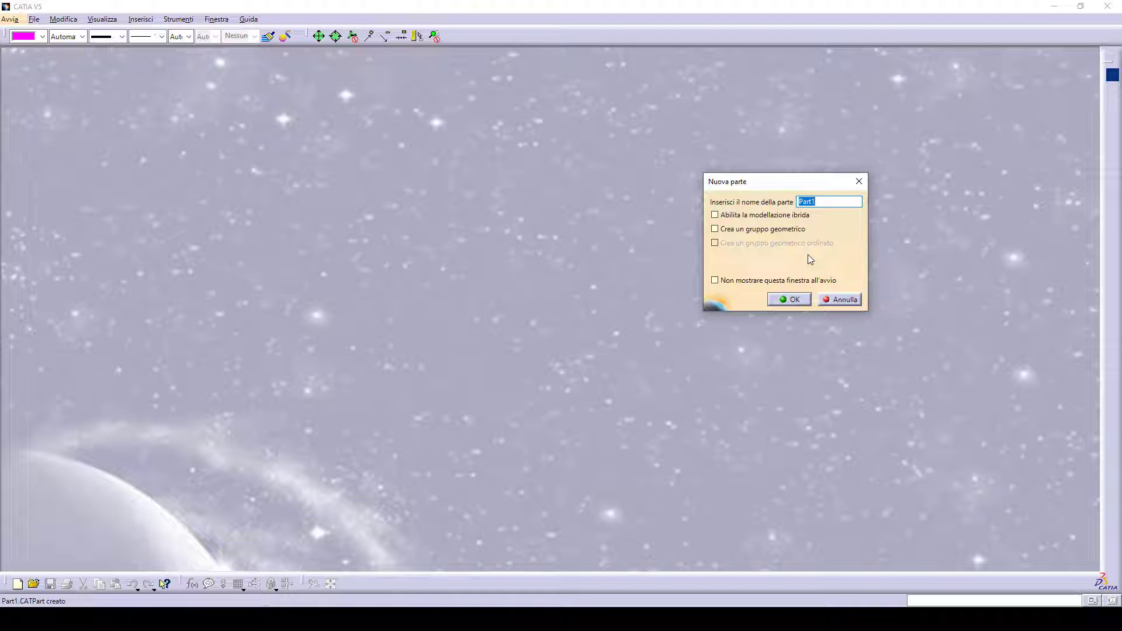
Name the new part Parte_7 and create it
text(Pa)
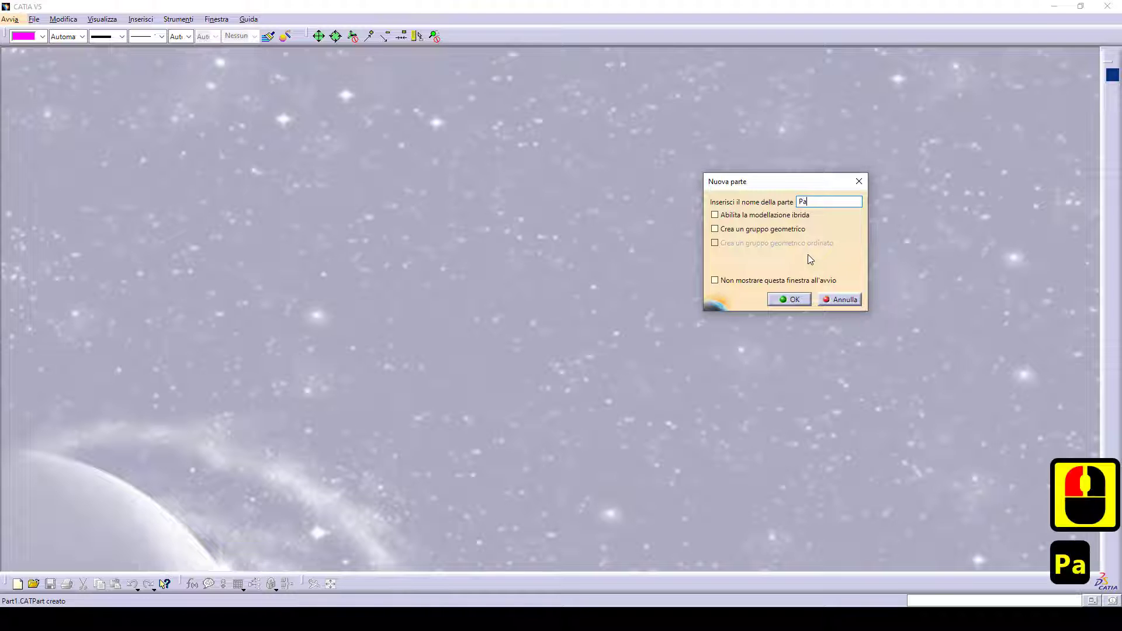
text(rte)
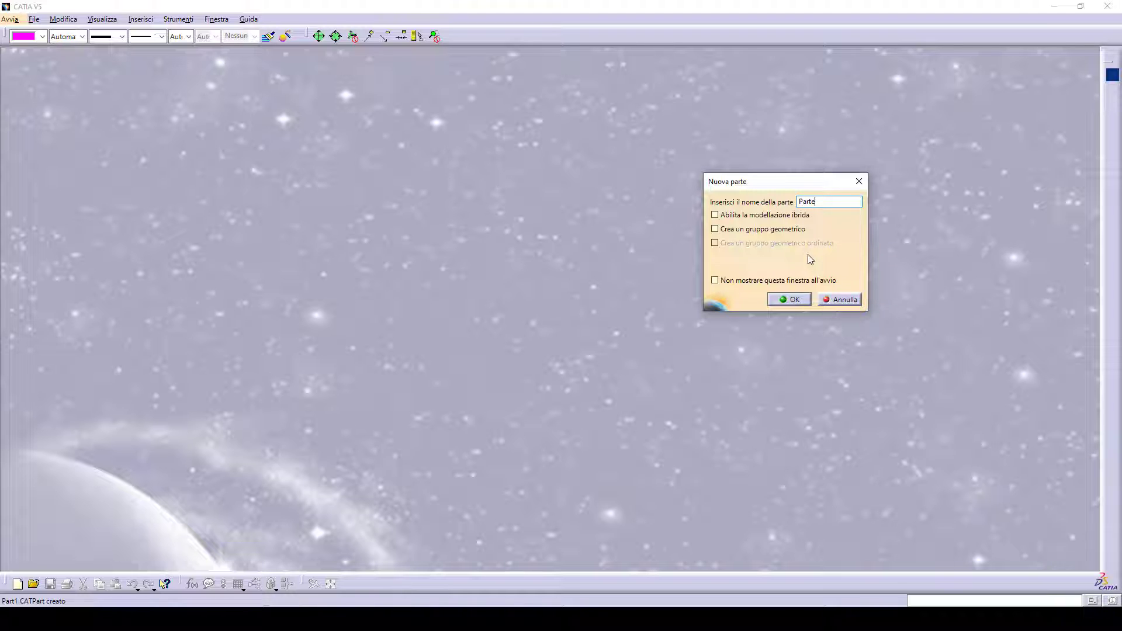
text(_7)
click(795, 297)
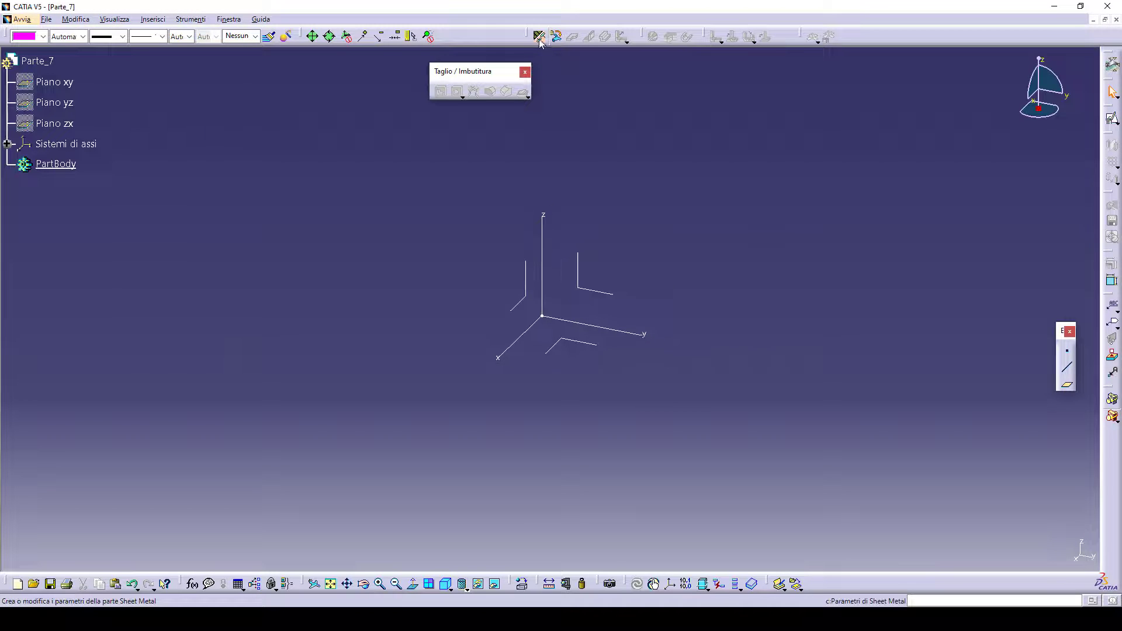
Set the sheet metal parameters to a thickness of 3 mm and a default bend radius of 1 mm
click(539, 37)
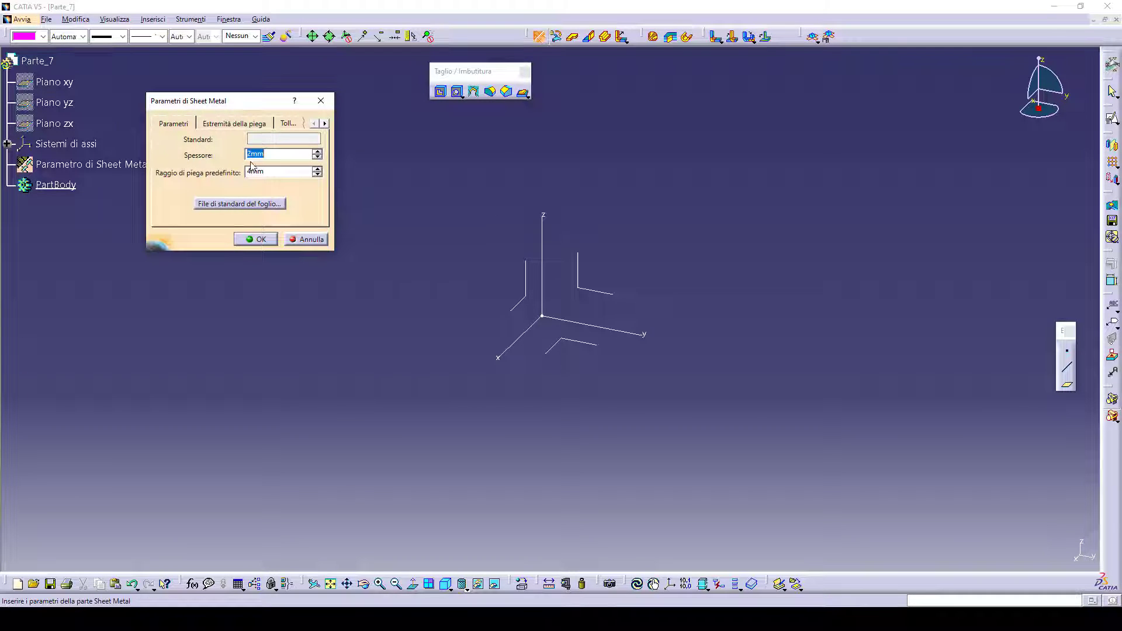
text(3)
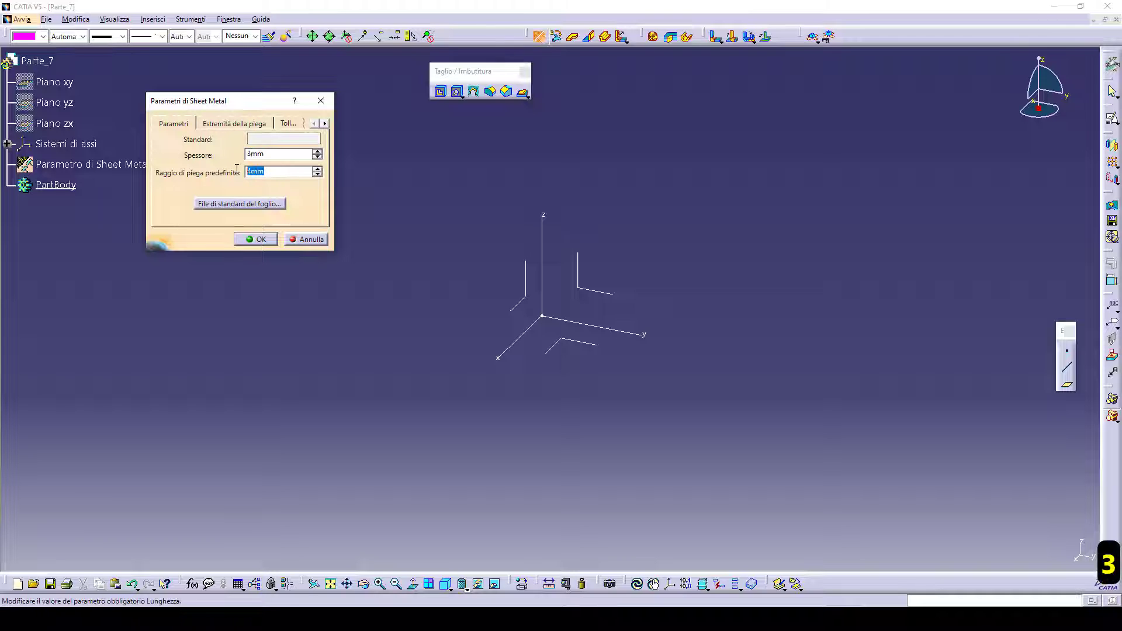
click(236, 171)
text(1)
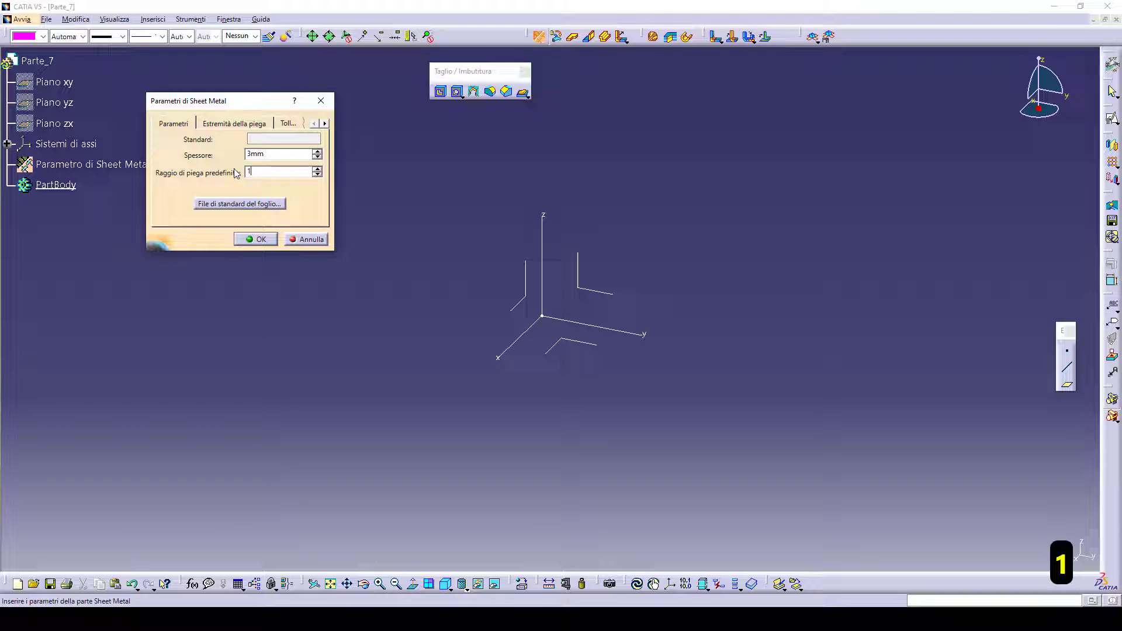
click(257, 239)
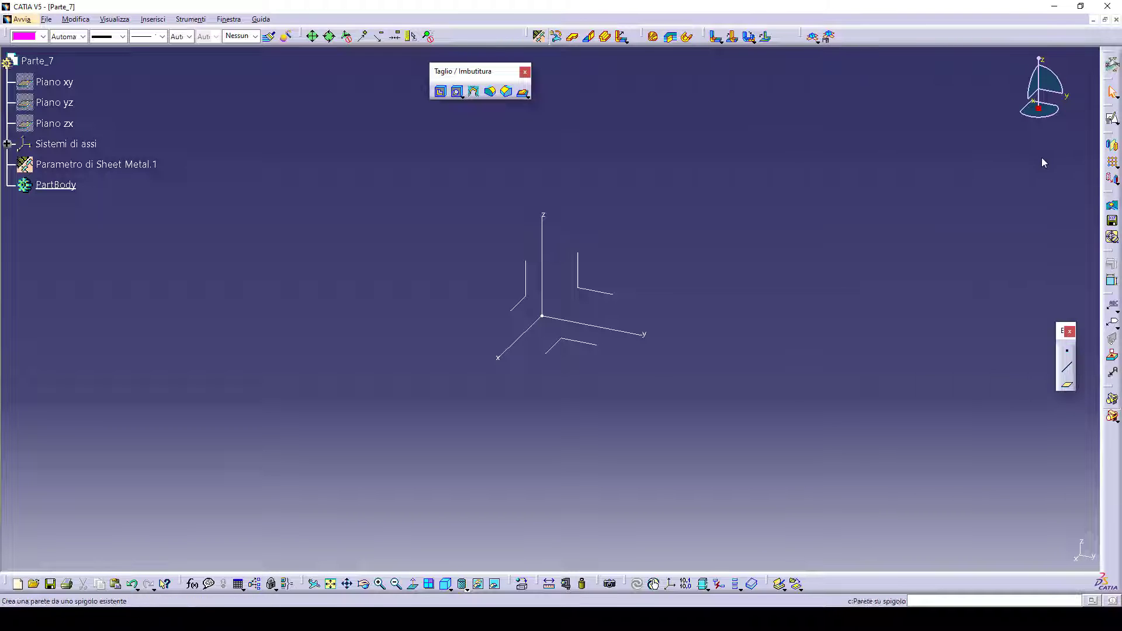
Create a positioned sketch on the xy plane
click(1111, 120)
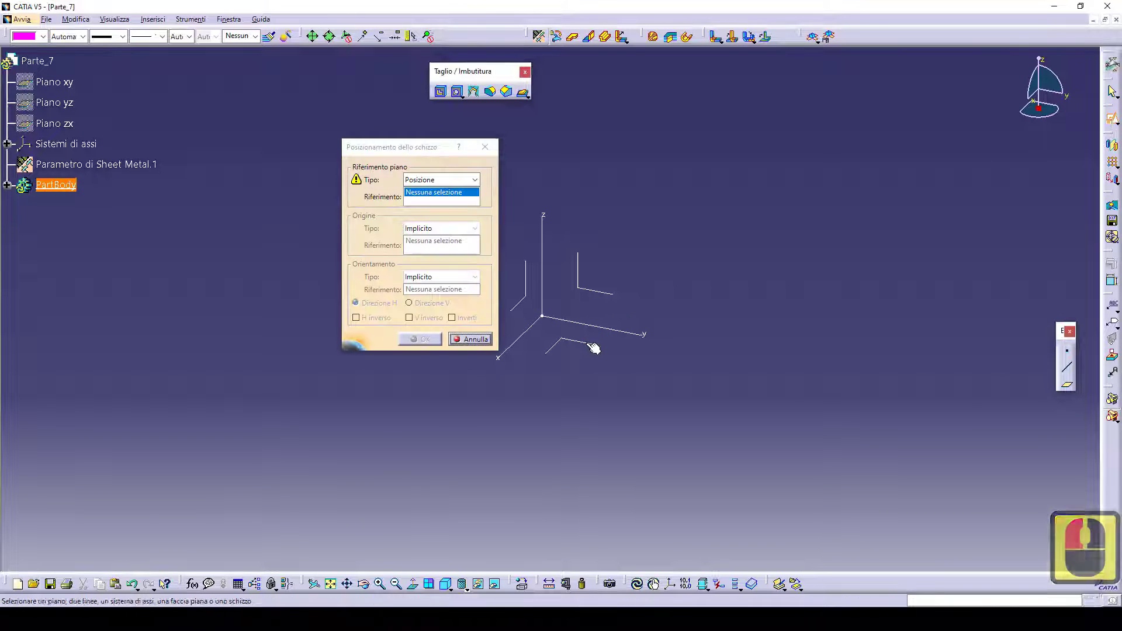
click(390, 356)
click(415, 343)
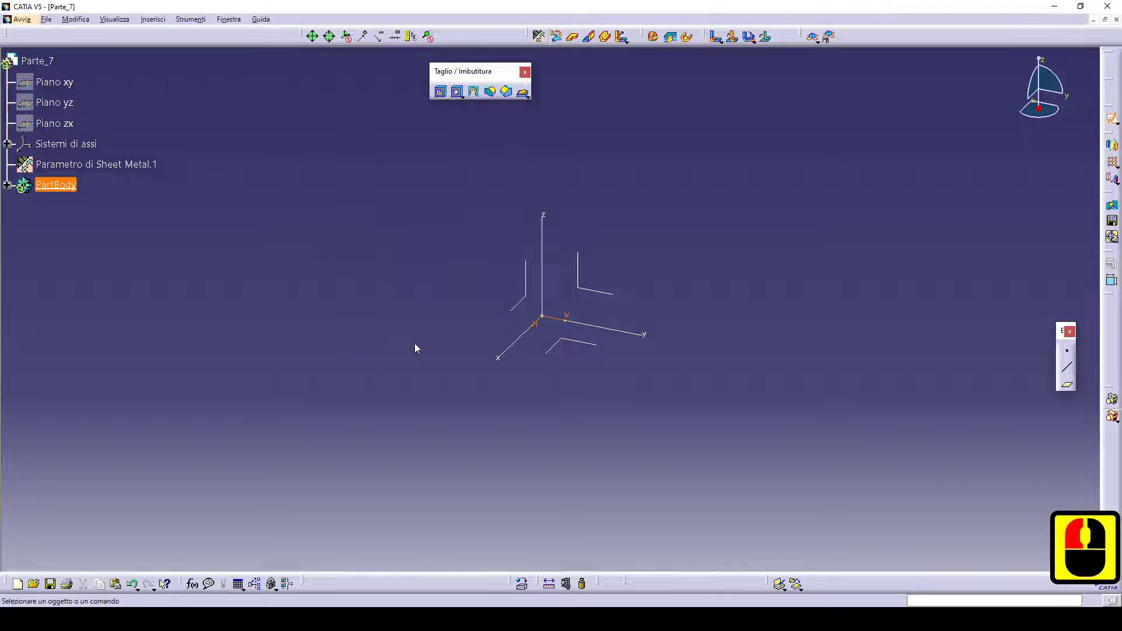
middle_drag(406, 269, 373, 293)
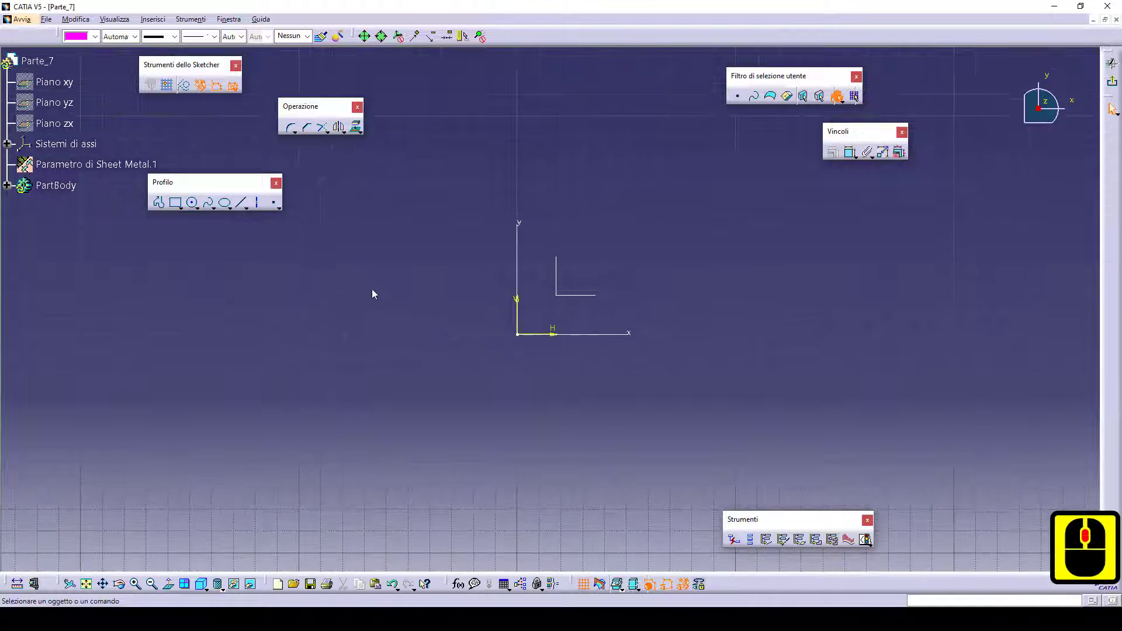
Sketch a vertical line about 140 mm long on the V axis, crossing the origin, and convert it to a construction element
click(240, 205)
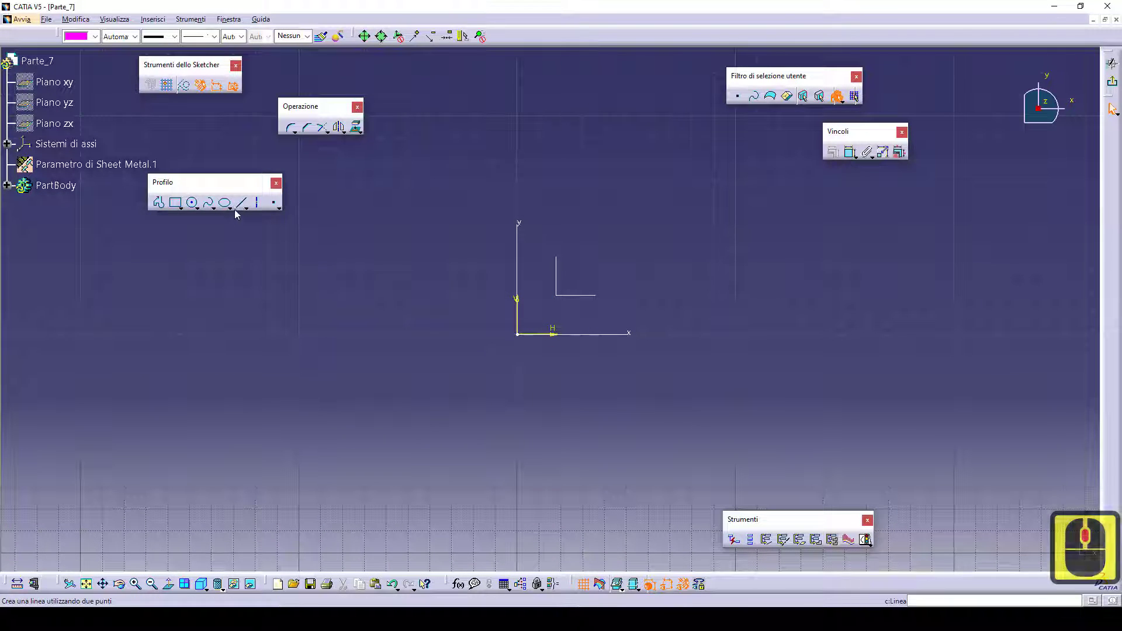
click(518, 454)
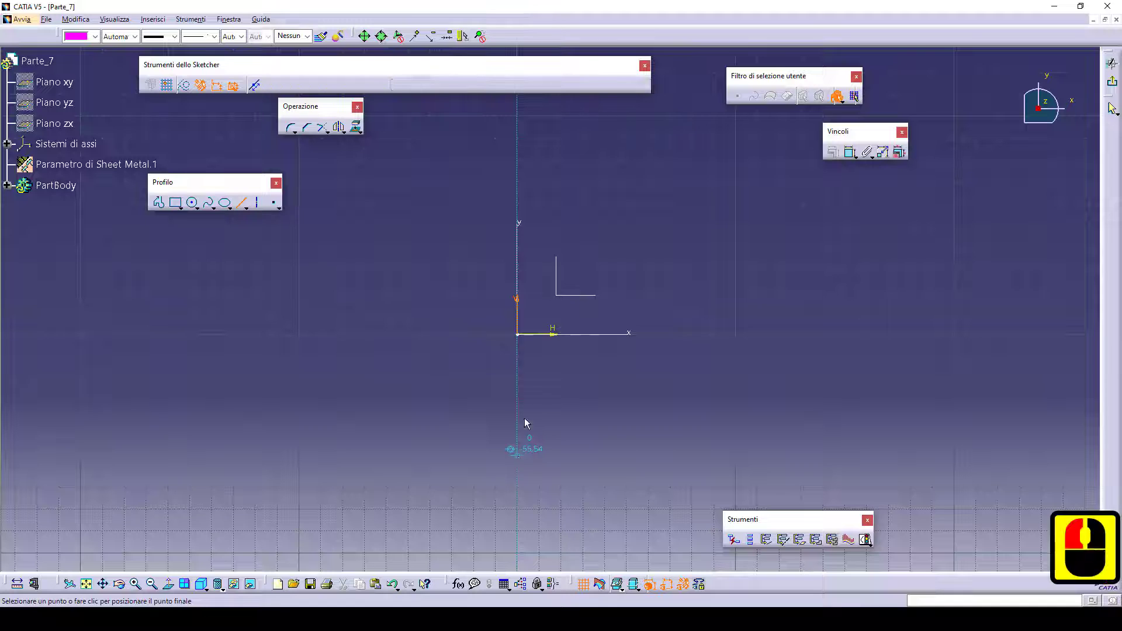
click(518, 151)
key(Escape)
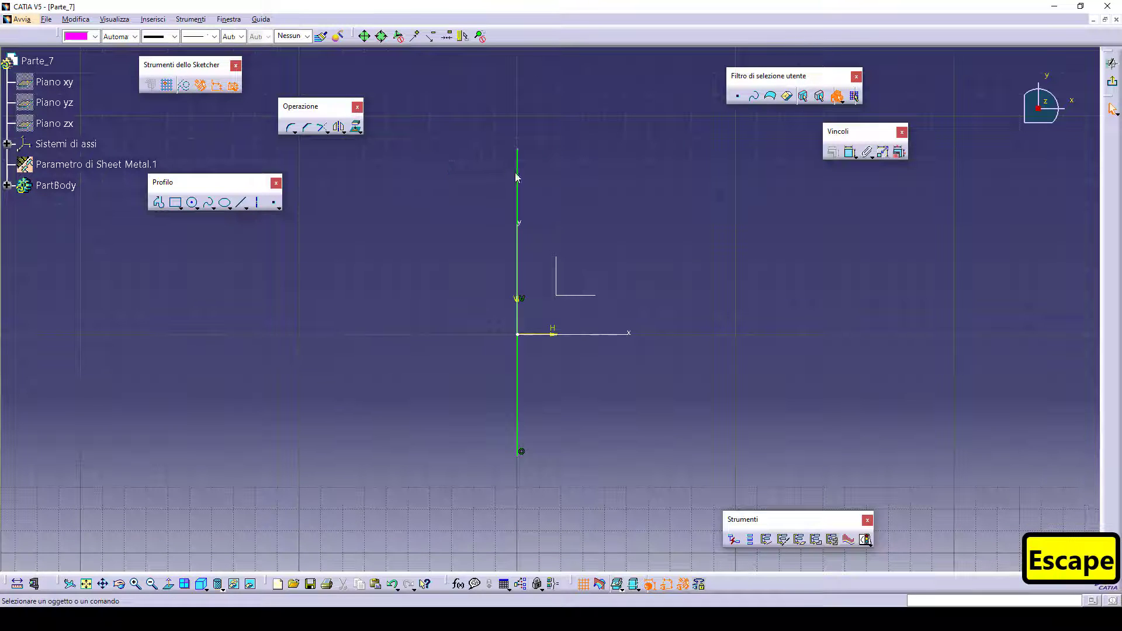
click(184, 84)
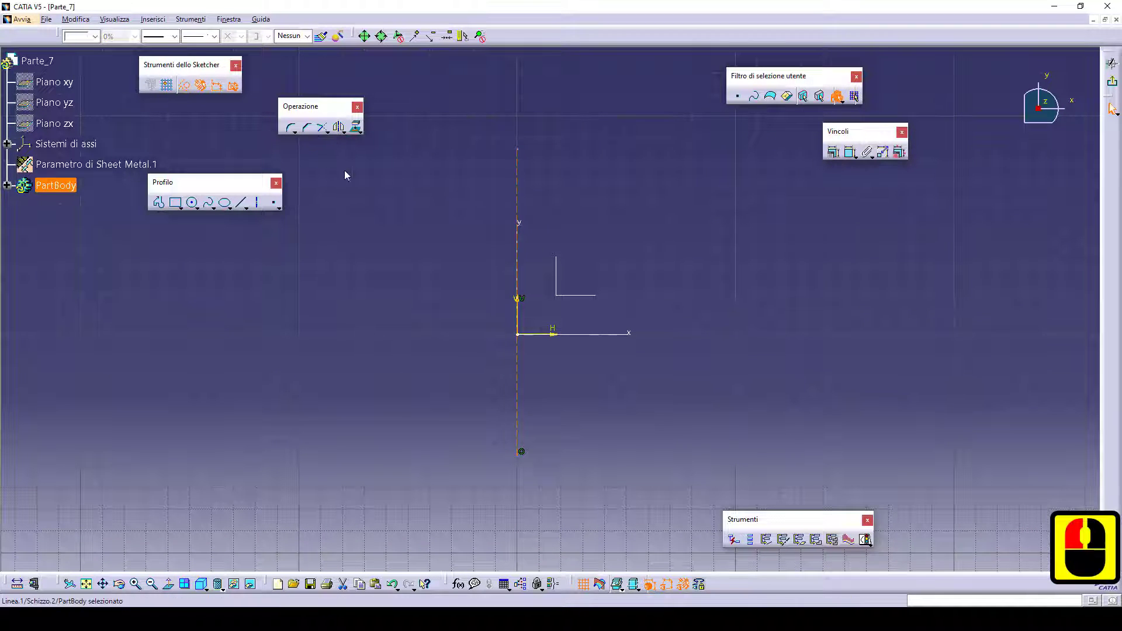
click(579, 197)
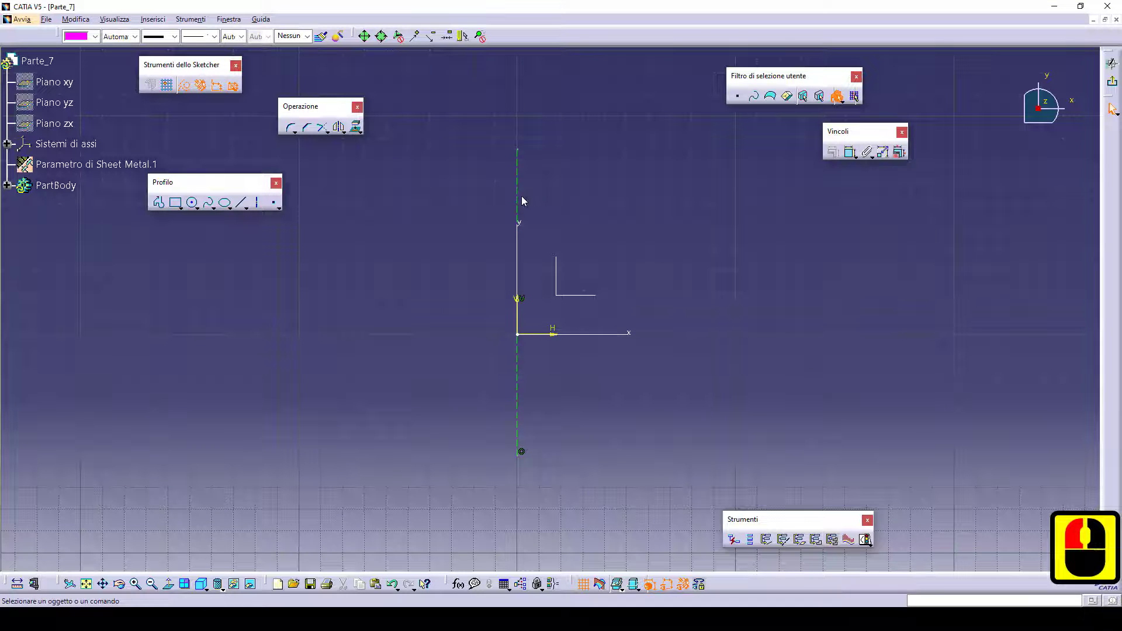
Dimension the vertical construction line's length and set it to 50 mm
click(517, 196)
click(850, 153)
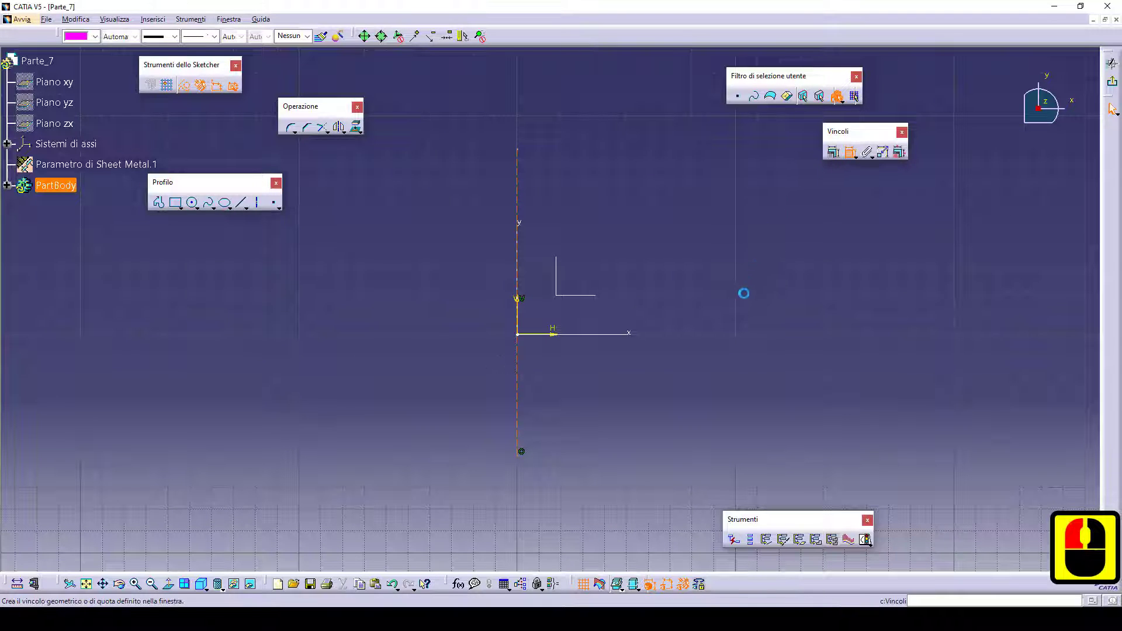
click(724, 316)
double_click(732, 314)
click(733, 314)
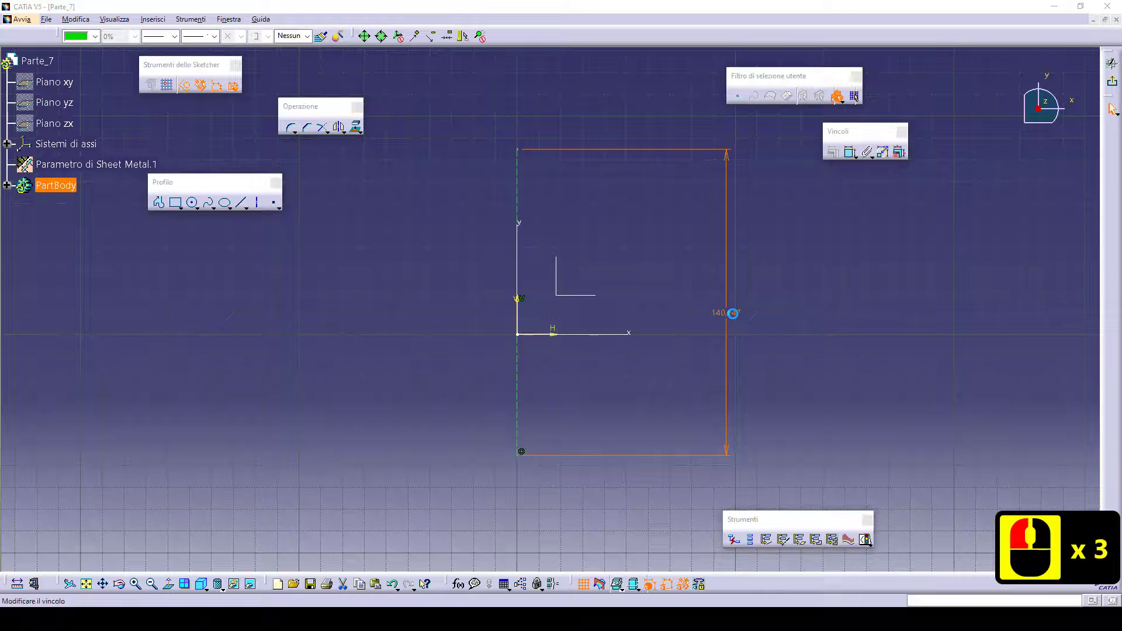
text(50)
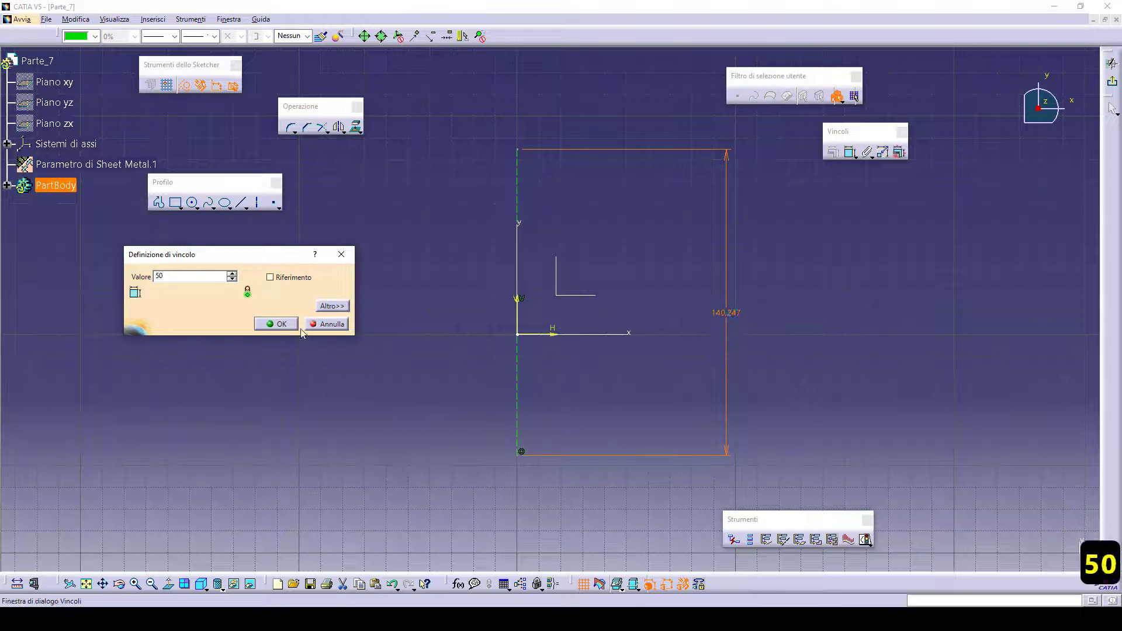
click(277, 324)
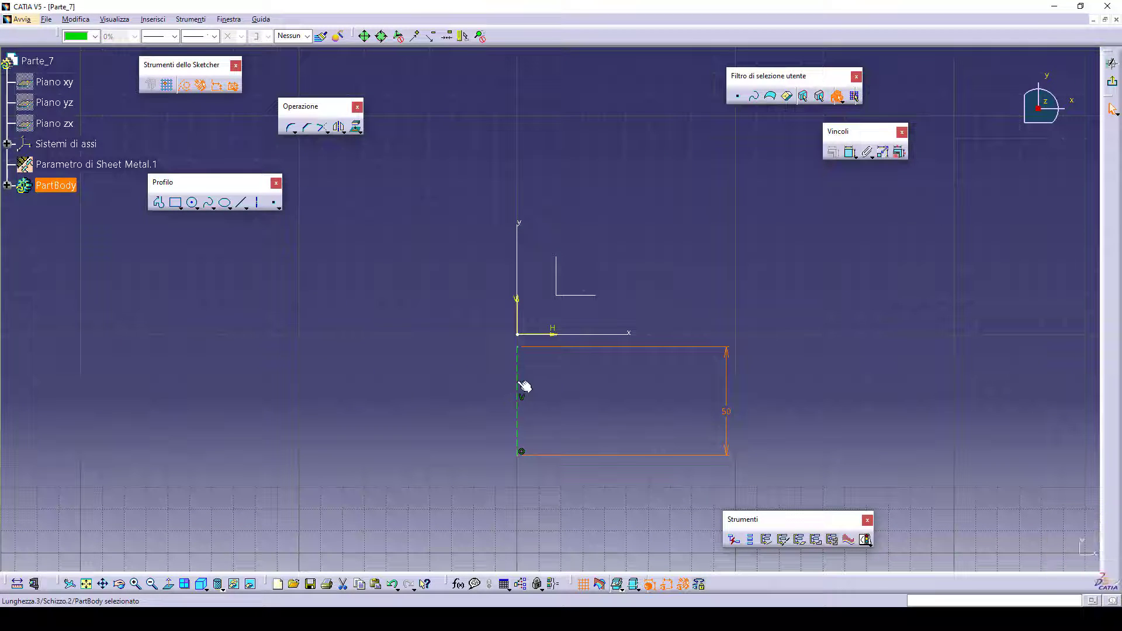
Move the construction line up across the horizontal axis and constrain its two endpoints symmetric about that axis
drag(517, 358, 525, 316)
mouse_move(525, 315)
middle_down()
mouse_move(548, 352)
mouse_move(576, 206)
mouse_move(576, 234)
middle_up()
click(552, 284)
middle_drag(551, 285, 564, 229)
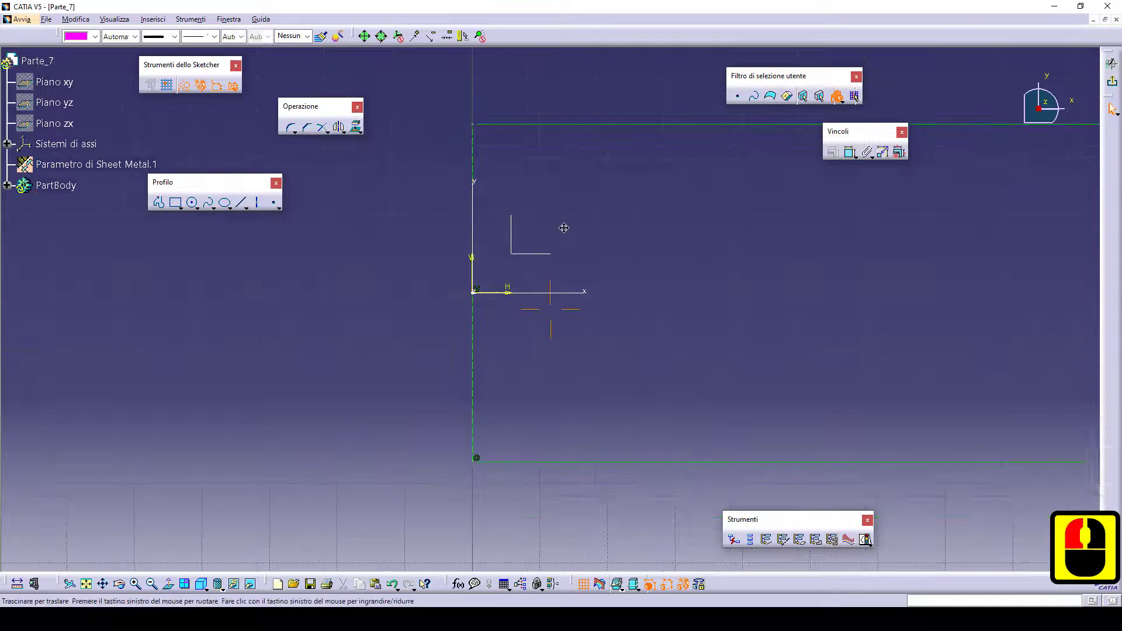
click(475, 463)
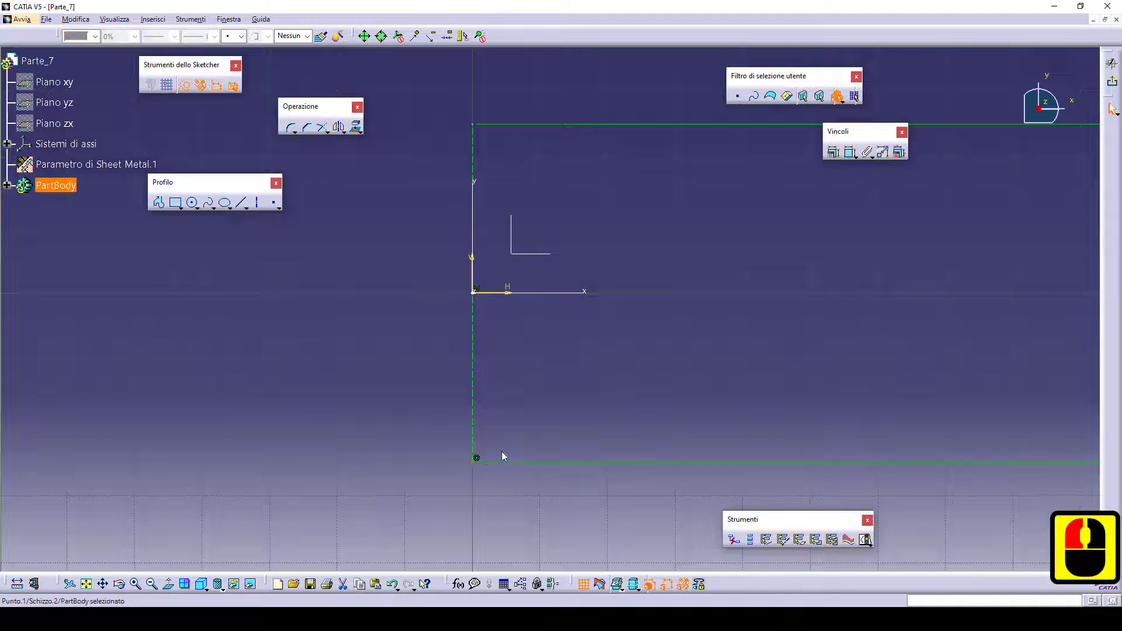
ctrl+click(474, 125)
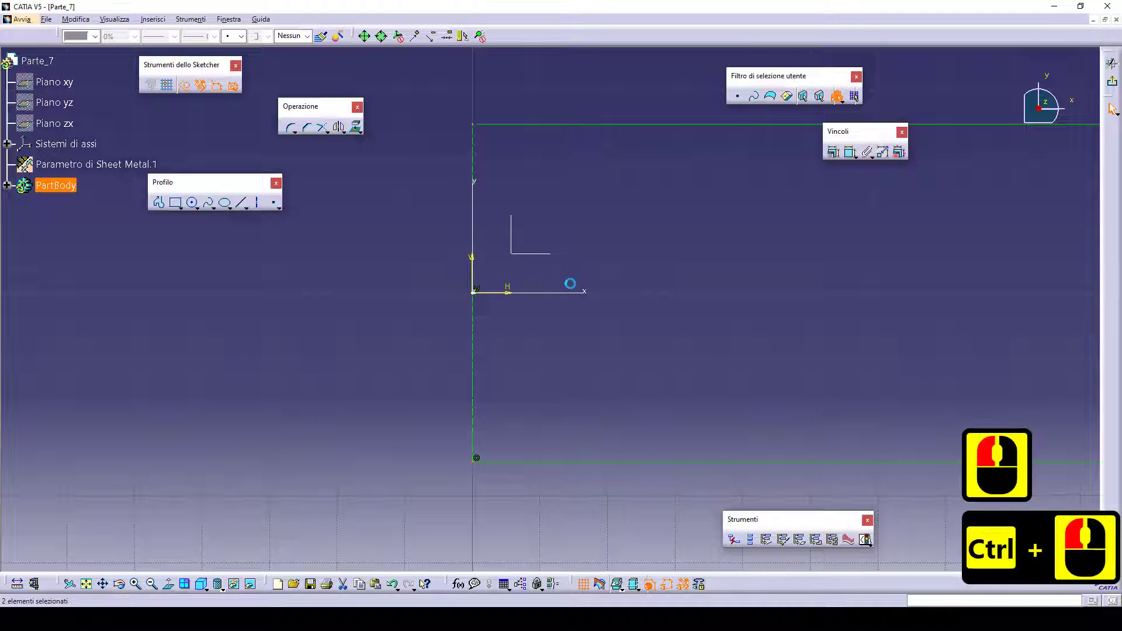
ctrl+click(571, 291)
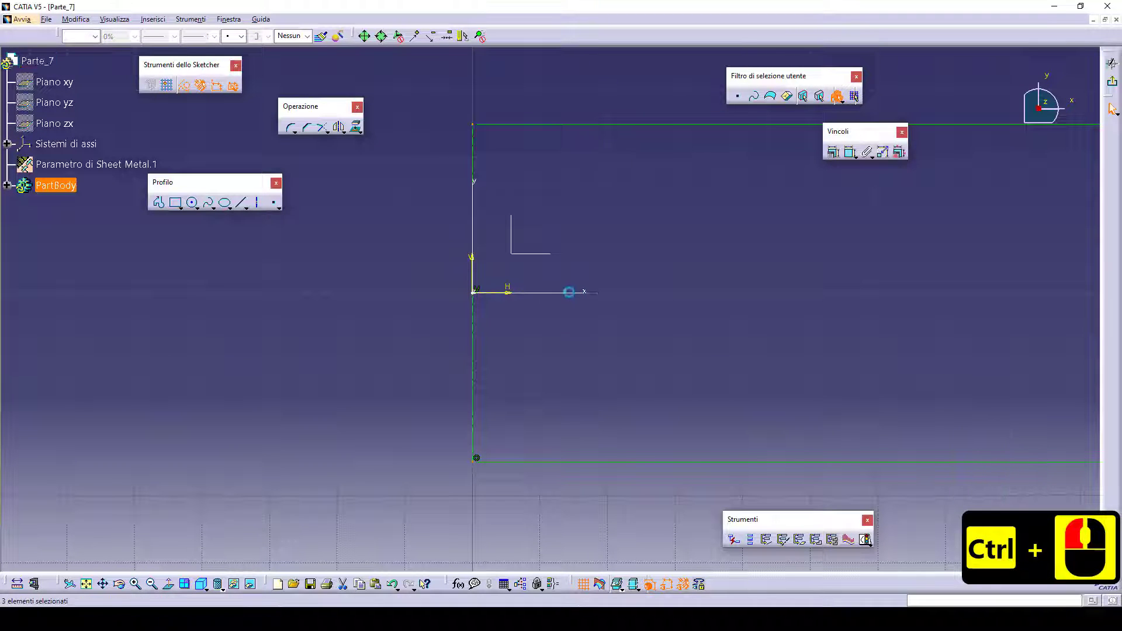
click(836, 153)
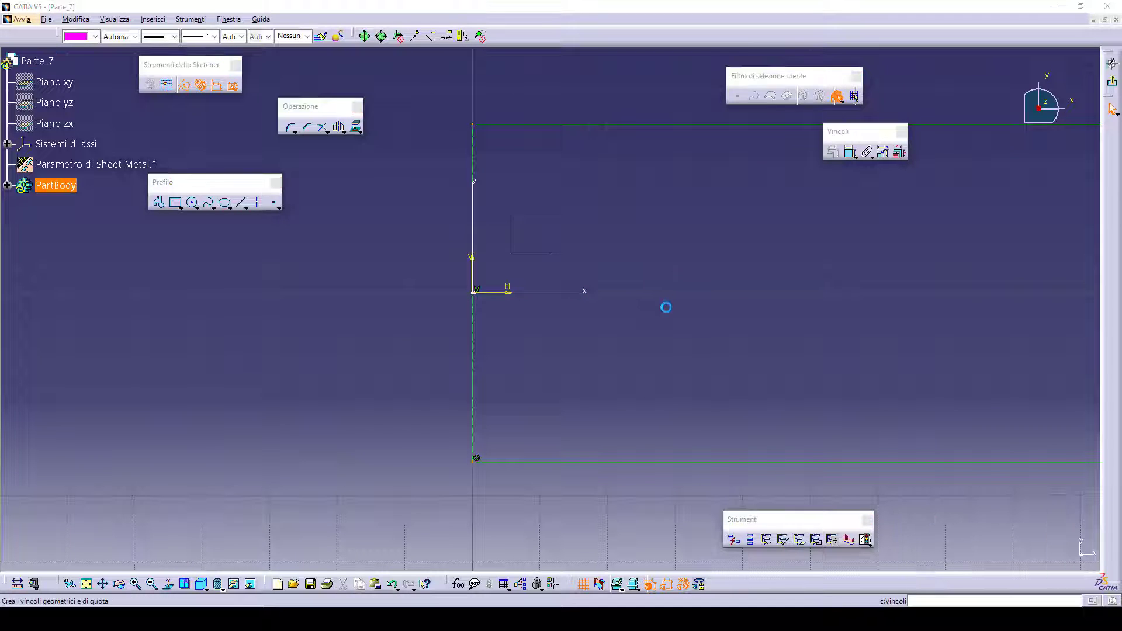
click(226, 280)
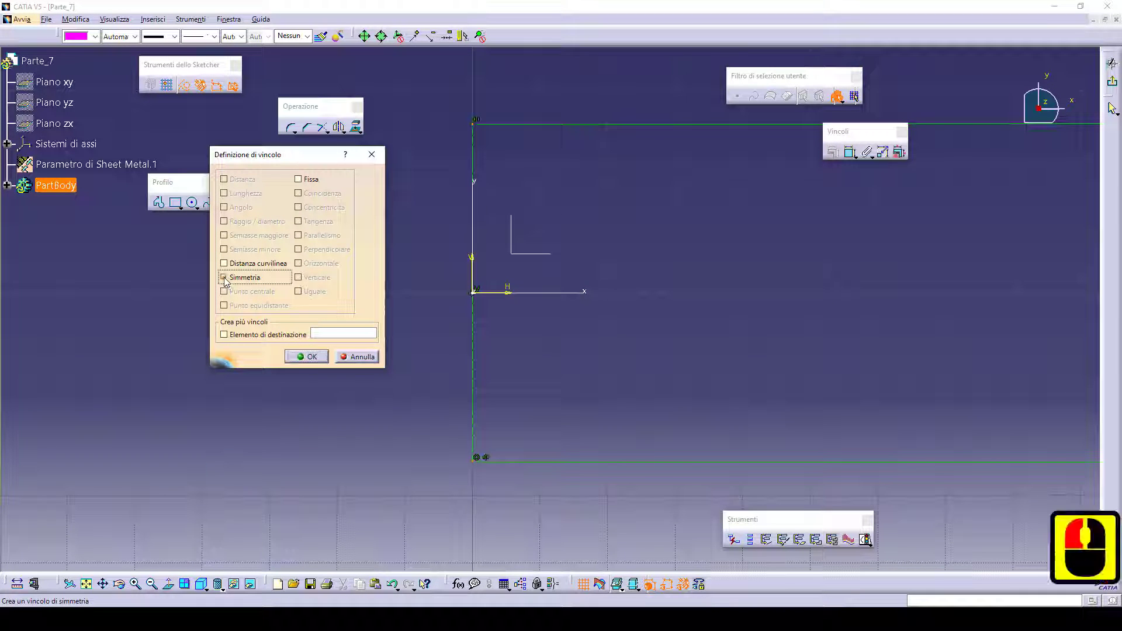
click(308, 357)
middle_drag(481, 339, 583, 404)
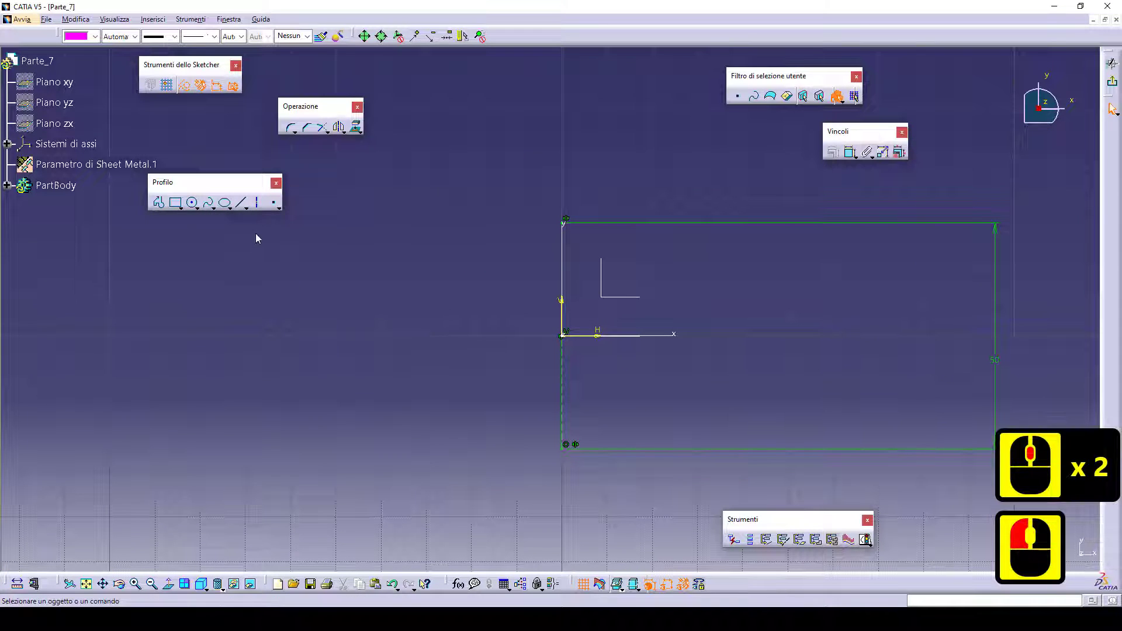
Sketch a standard-line profile leftward from the construction line's upper endpoint: a horizontal segment about 40 mm long, a downward slope, a horizontal segment and another downward slope
click(158, 203)
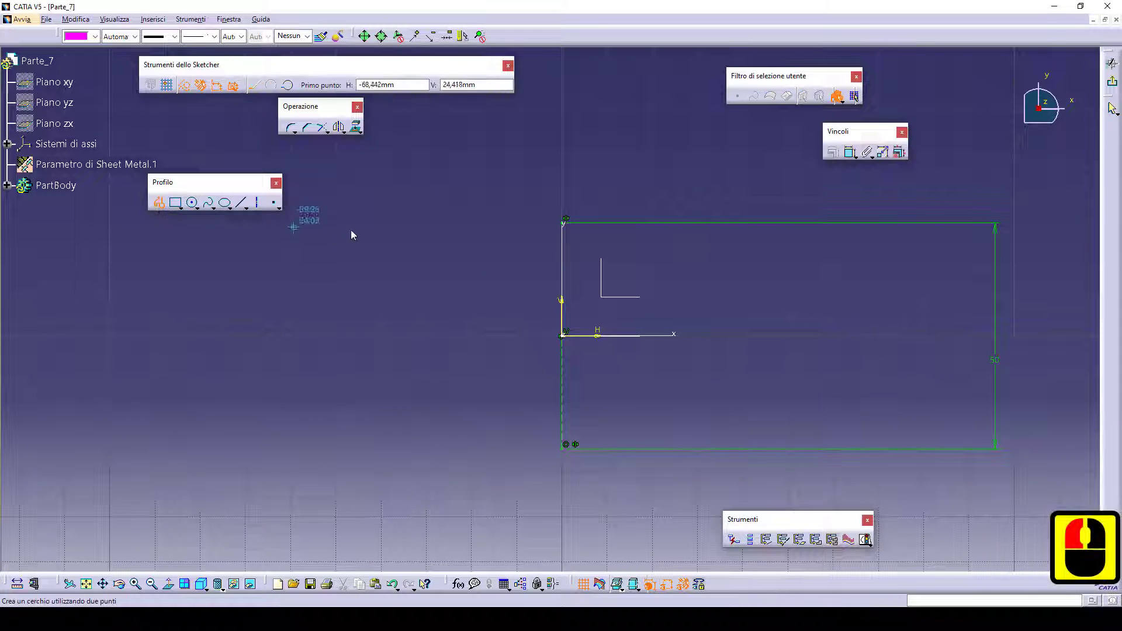
click(564, 222)
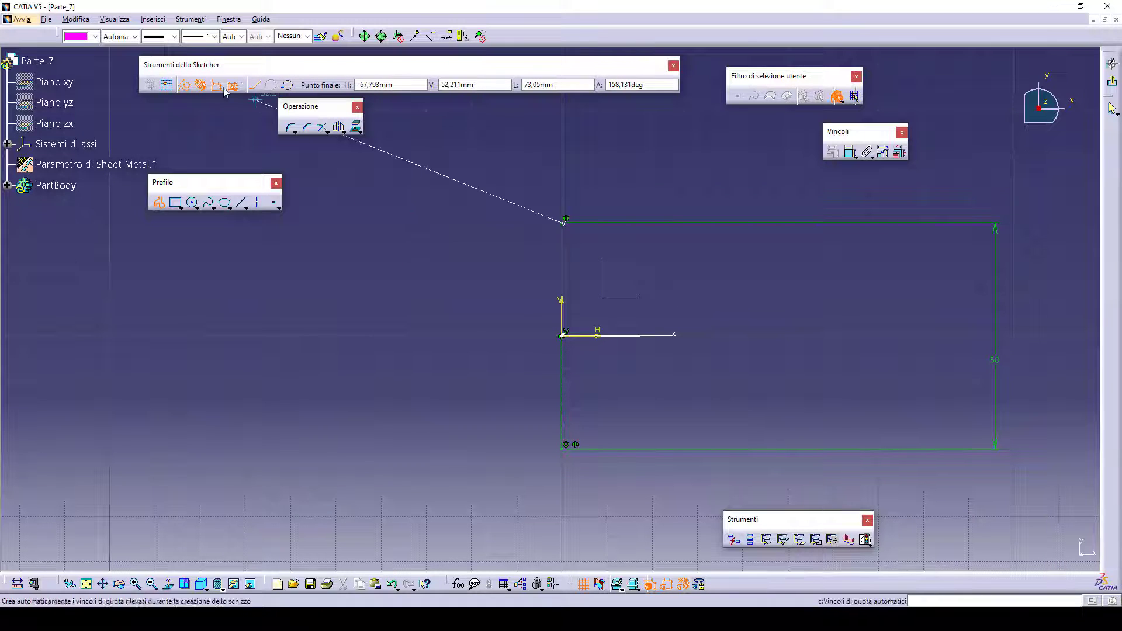
click(380, 221)
middle_drag(380, 237, 581, 249)
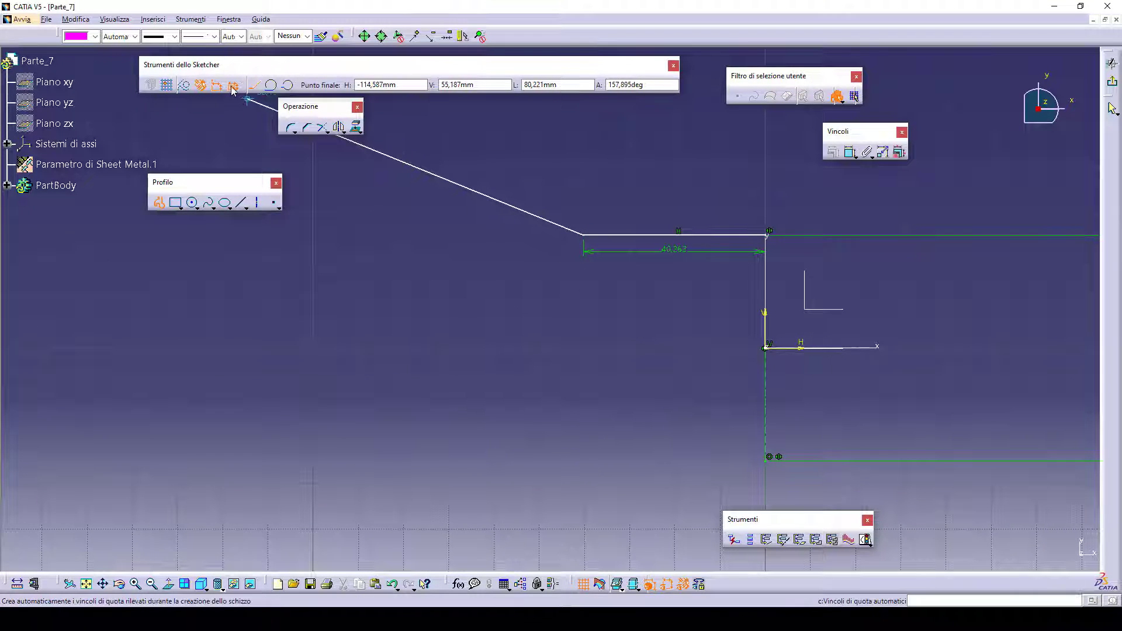
click(476, 280)
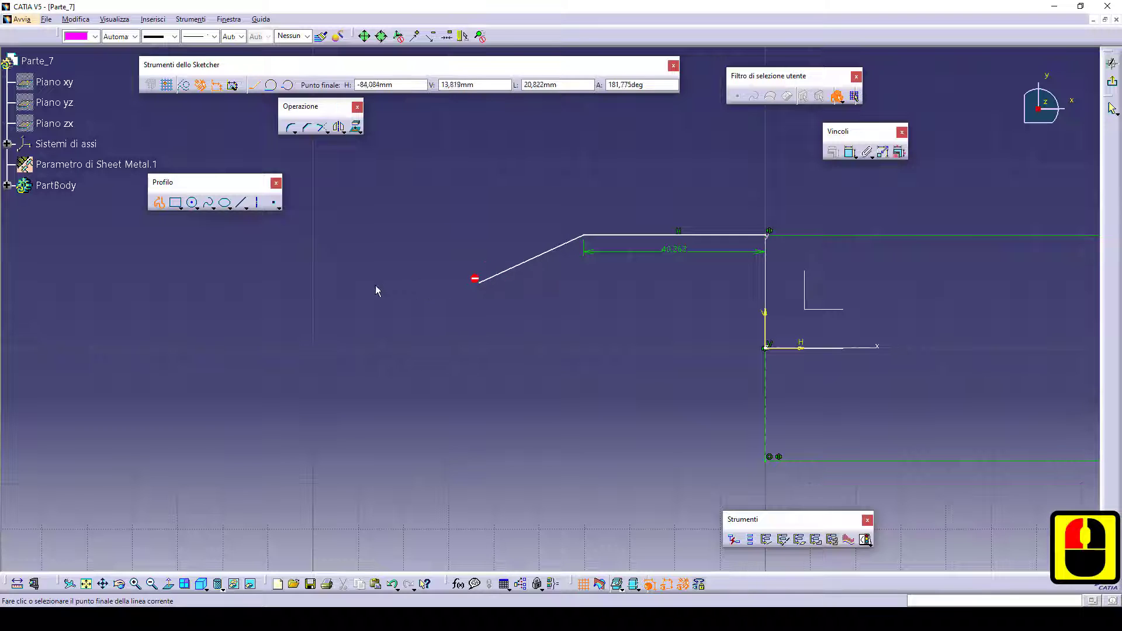
click(320, 283)
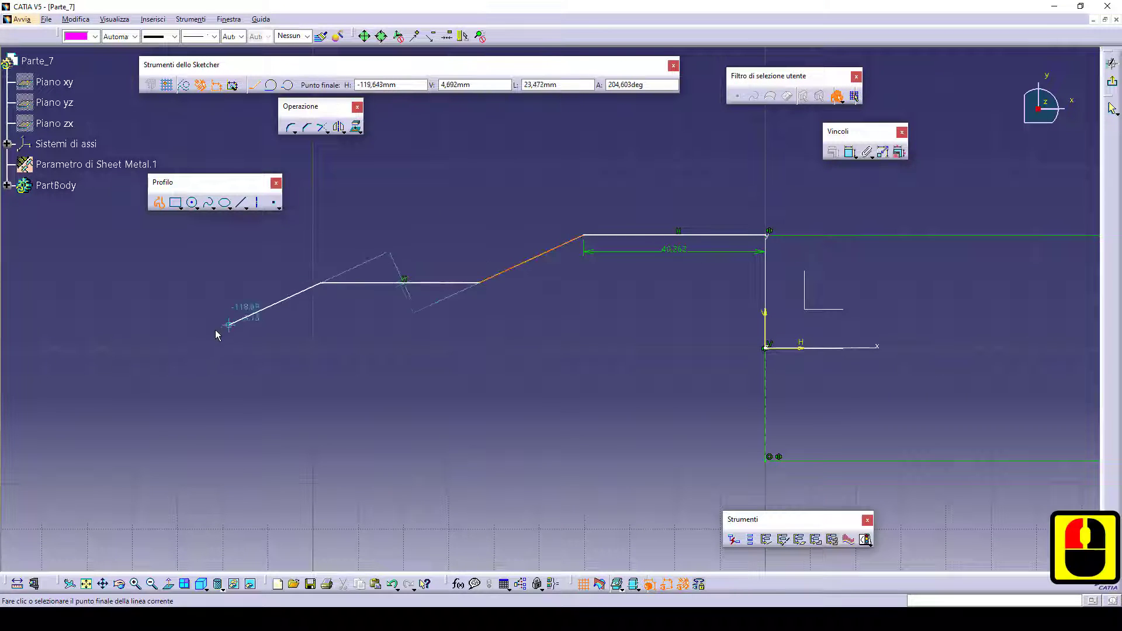
click(194, 331)
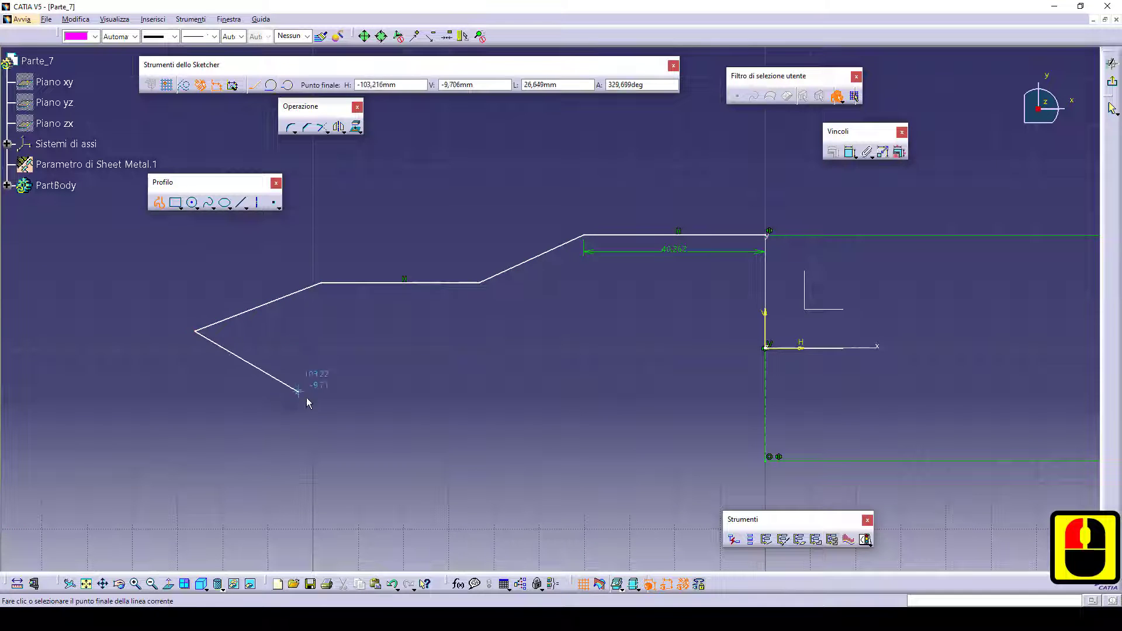
key(Escape)
Delete the automatic length dimension of the profile's upper horizontal segment and place a new length dimension above it
click(617, 251)
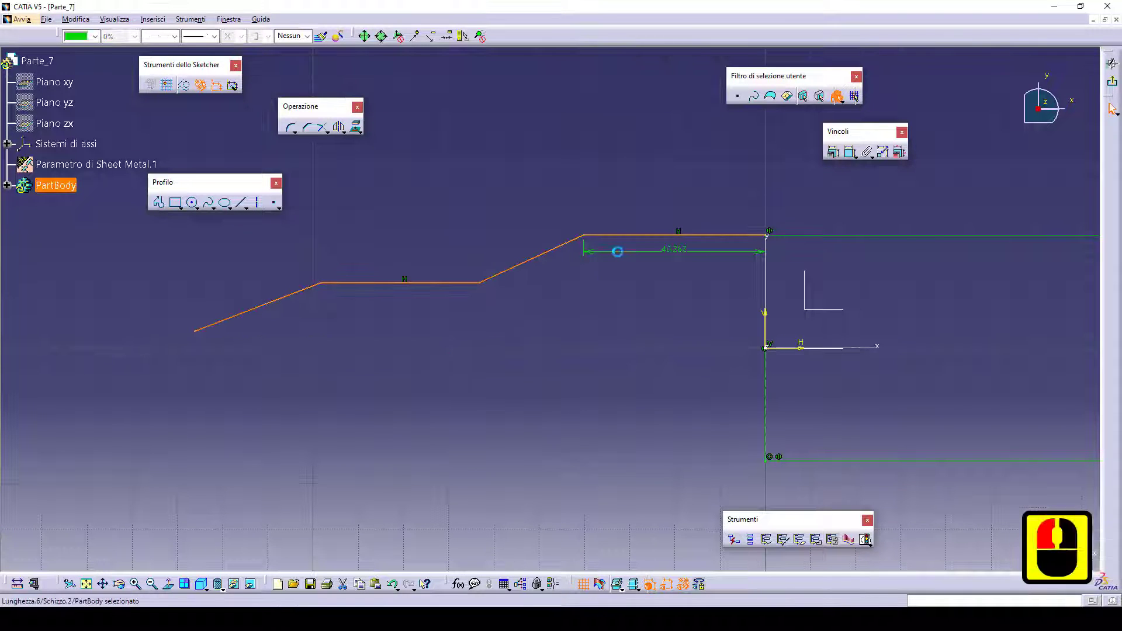
key(Delete)
double_click(849, 152)
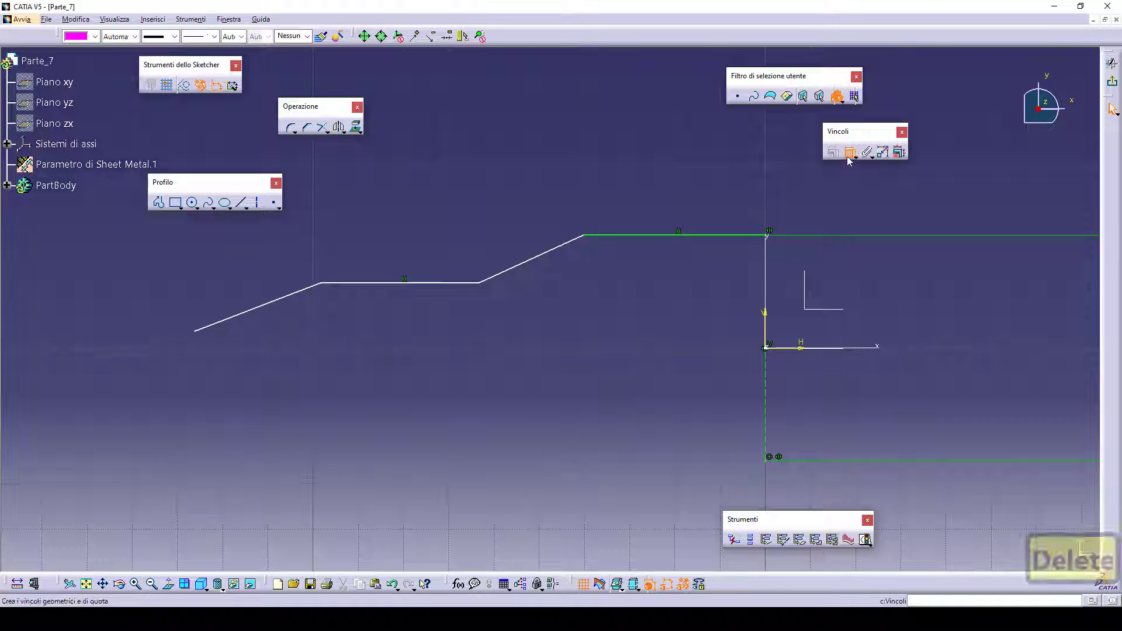
click(639, 235)
click(648, 186)
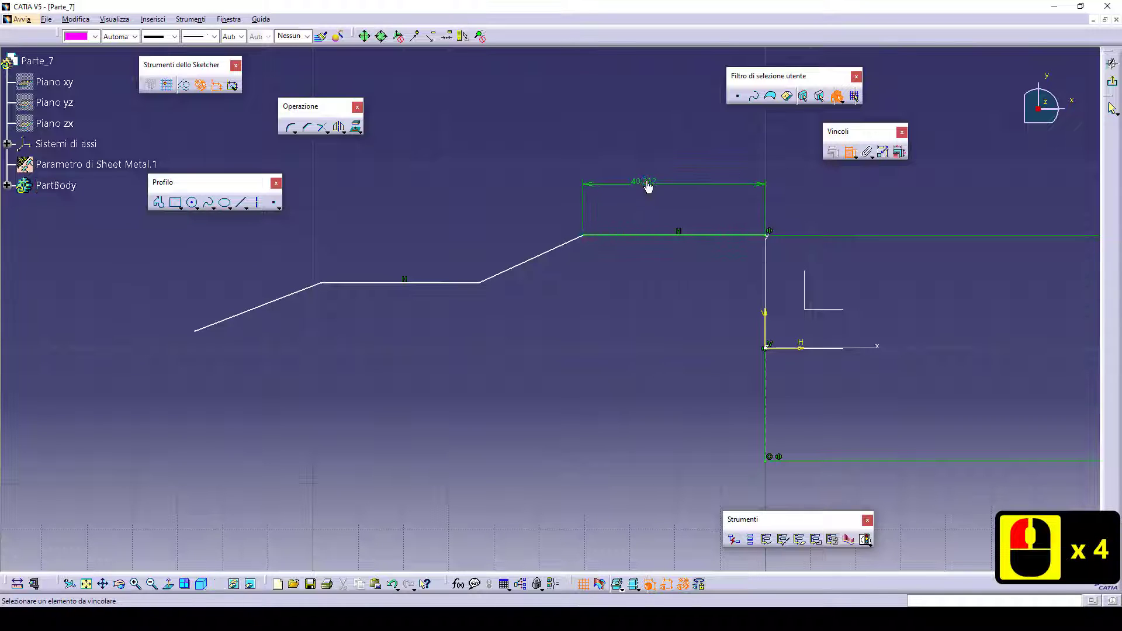
Set the length of the profile's upper horizontal segment to 45 mm
double_click(647, 182)
text(4)
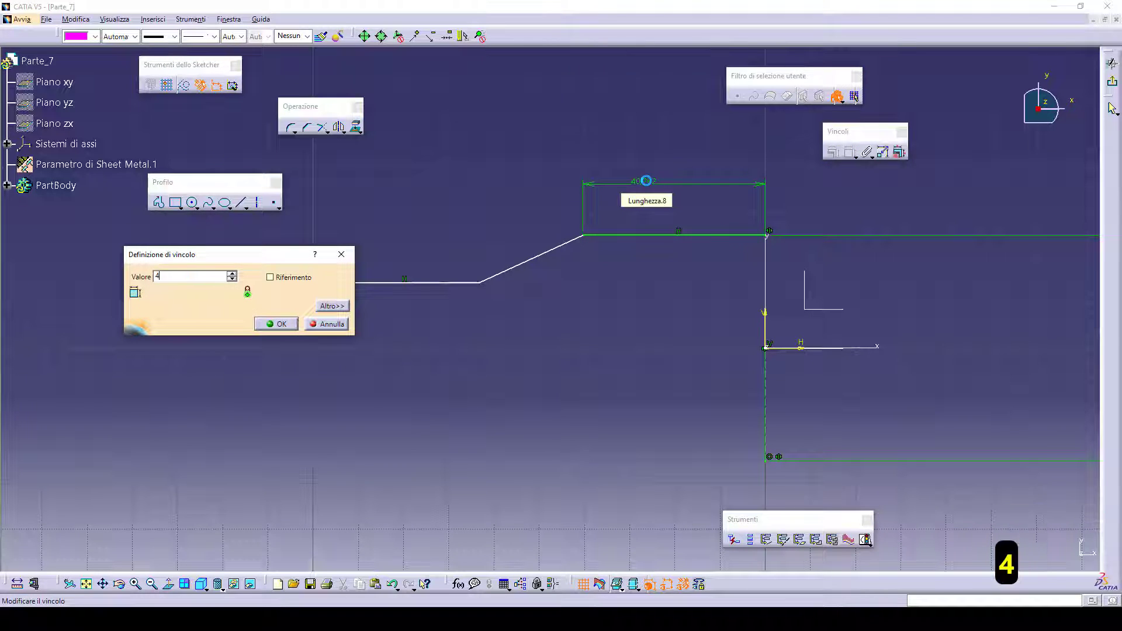
click(275, 323)
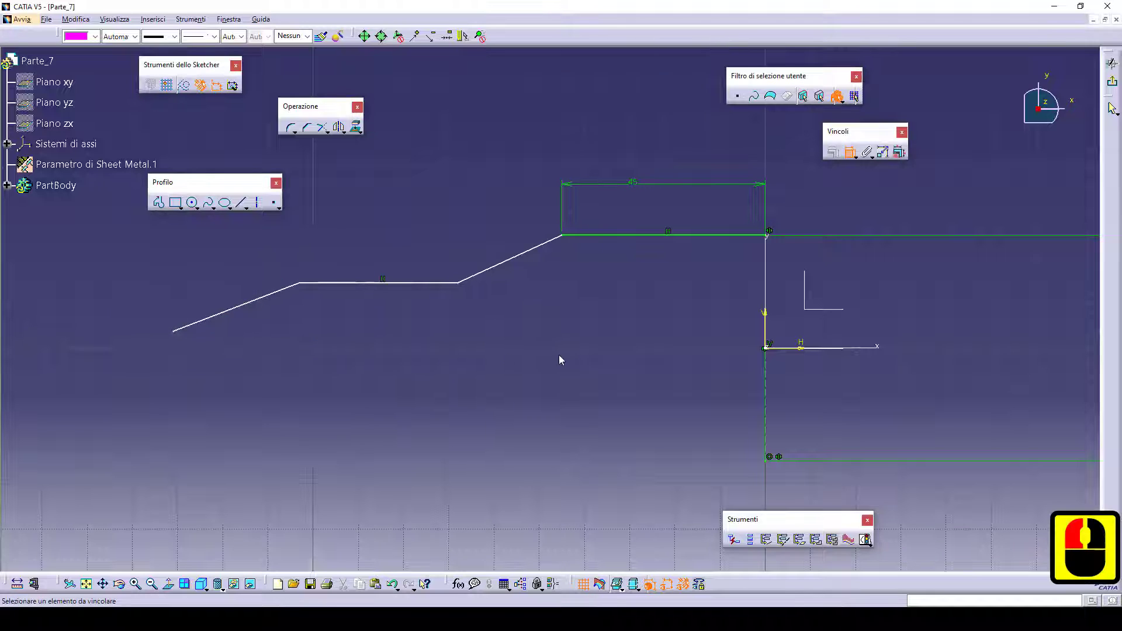
Dimension the horizontal distance between the endpoints of the first sloped segment and set it to 5 mm
middle_drag(558, 351, 549, 352)
click(787, 180)
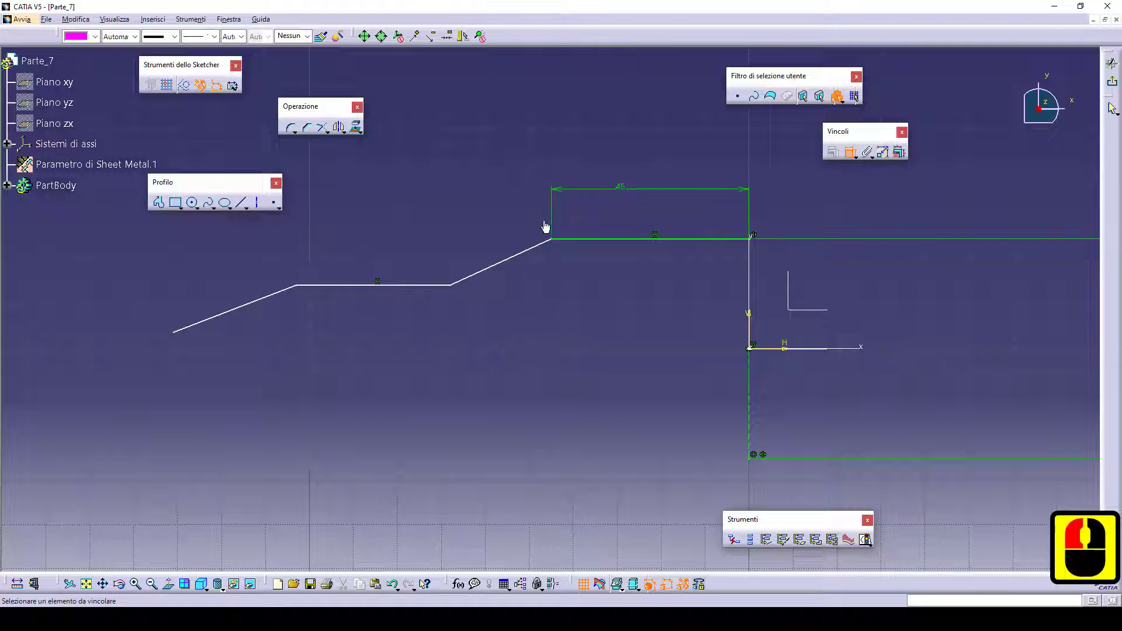
click(555, 245)
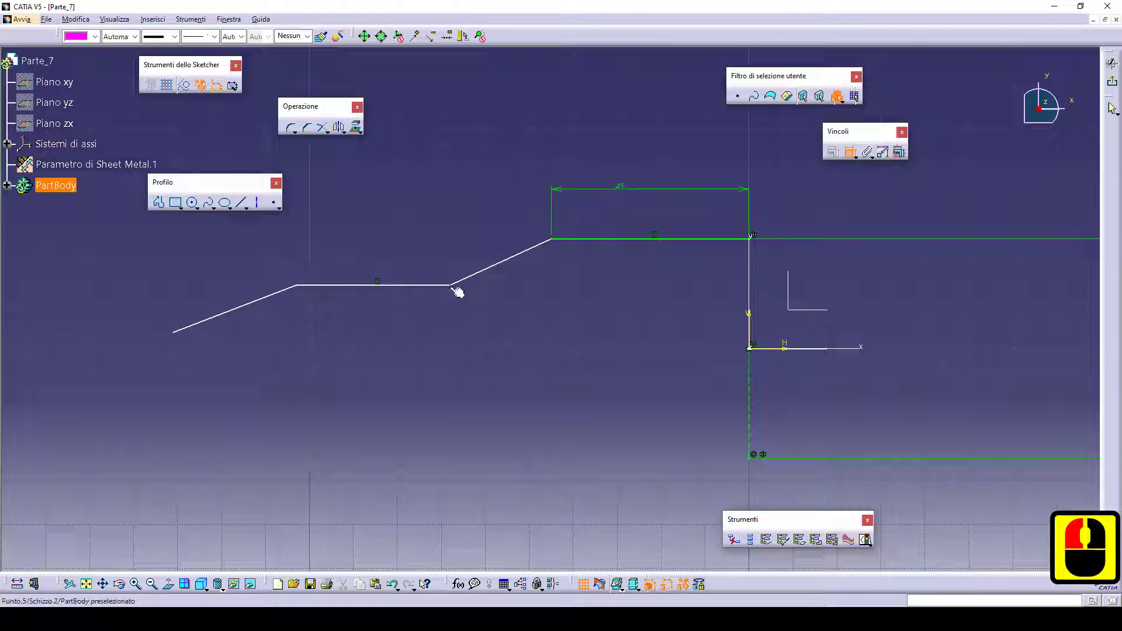
right_click(480, 199)
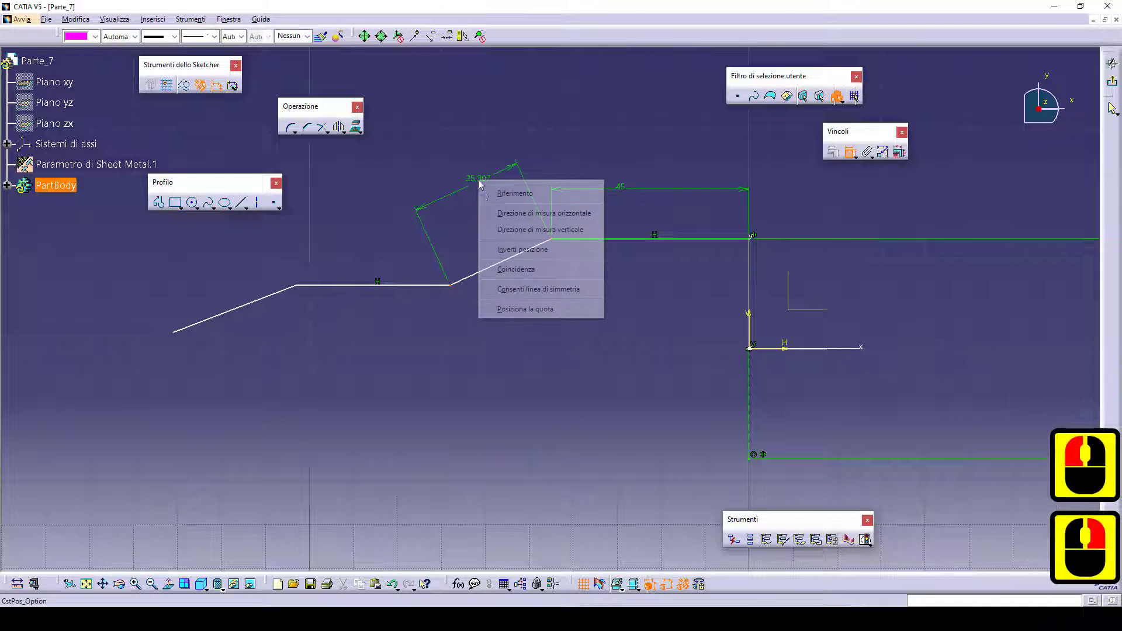
click(498, 213)
click(508, 142)
double_click(507, 141)
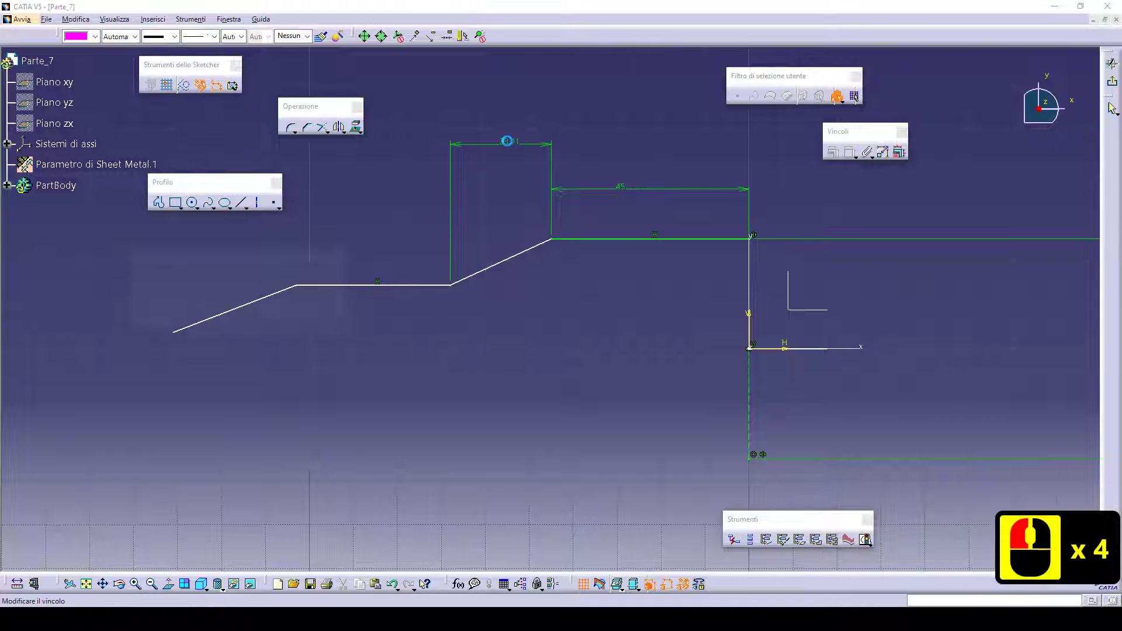
text(5mm)
key(Return)
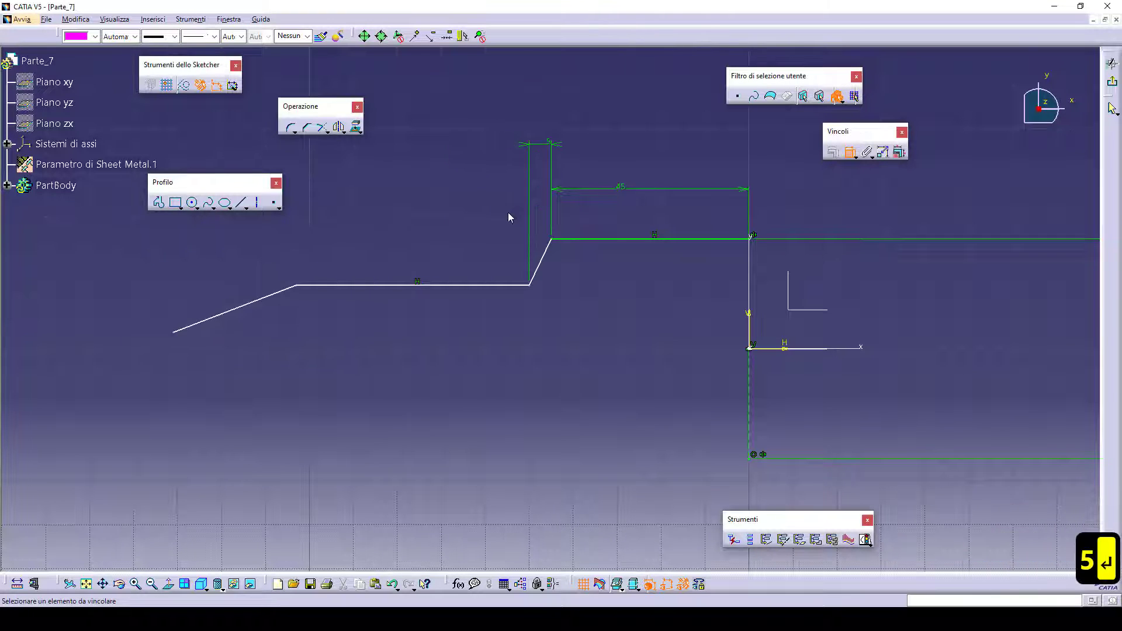
Dimension the vertical distance between the endpoints of the first sloped segment and set it to 4 mm
click(552, 245)
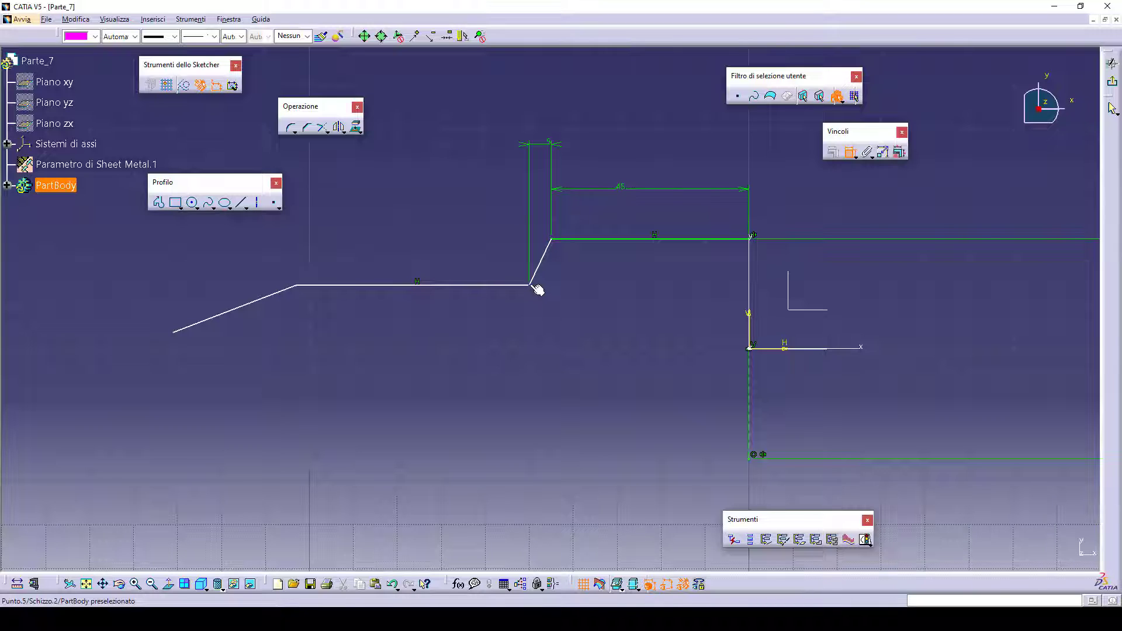
click(531, 287)
click(559, 243)
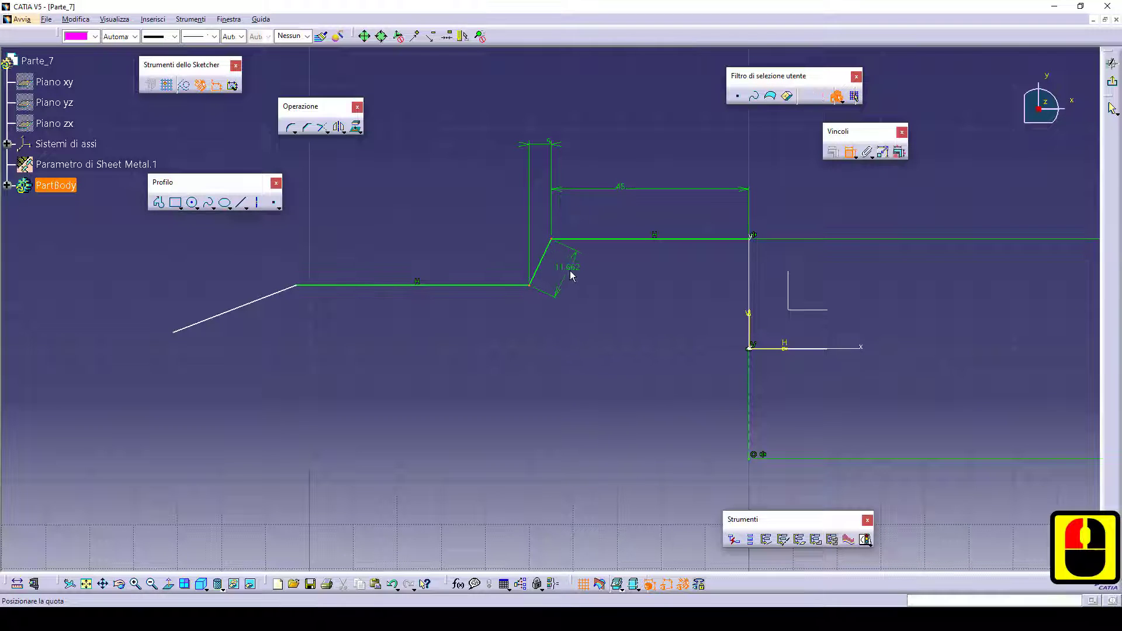
right_click(571, 270)
click(597, 322)
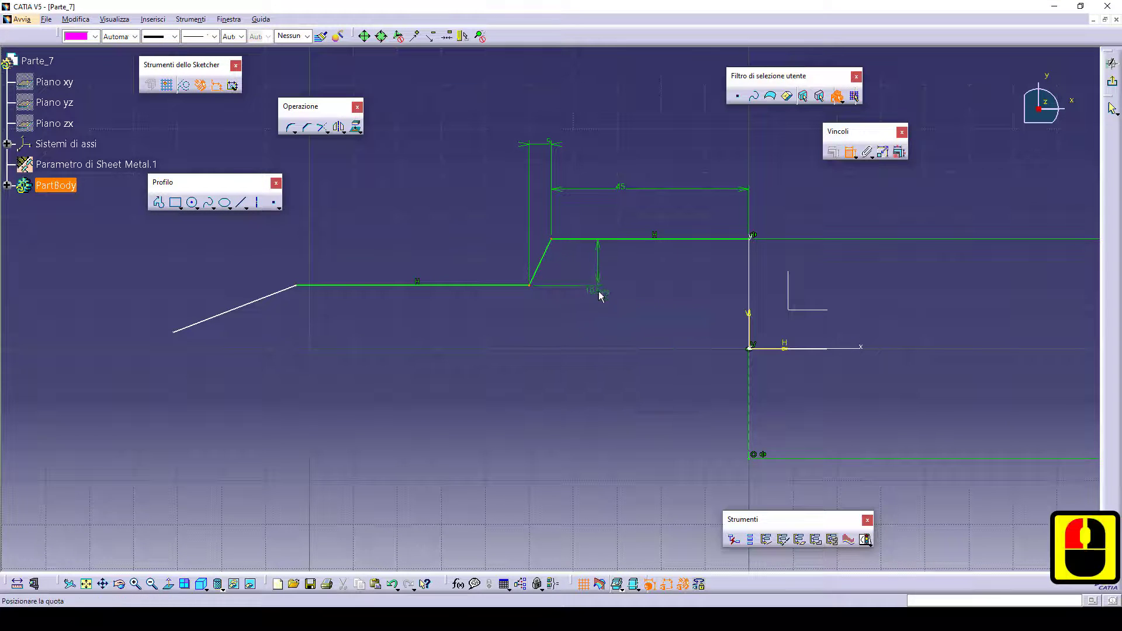
click(585, 272)
double_click(589, 271)
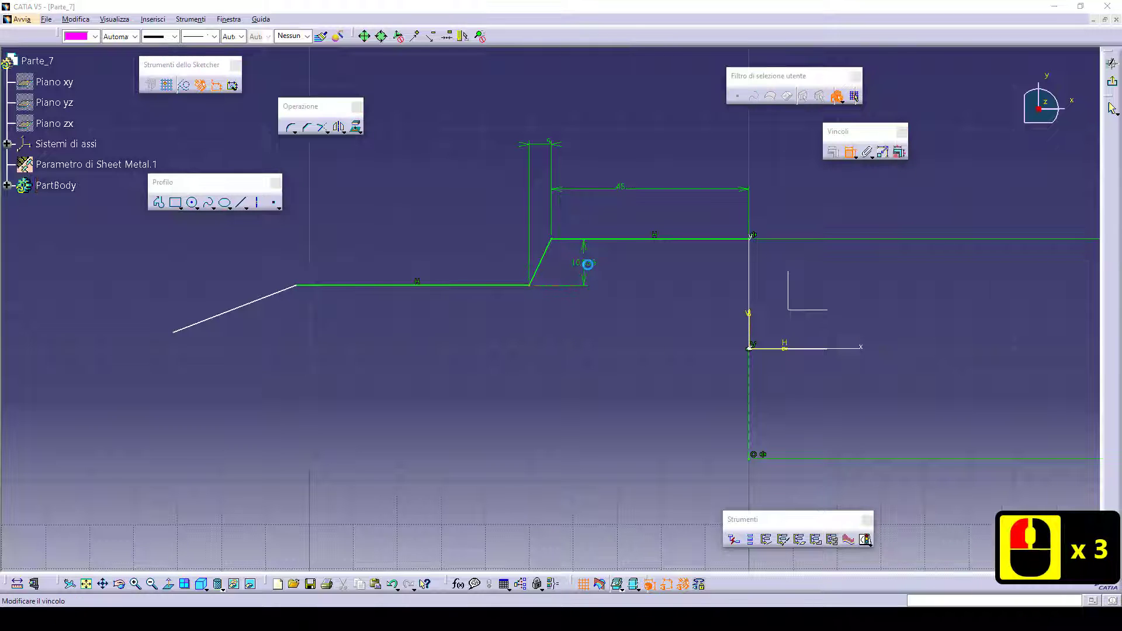
text(4mm)
key(Return)
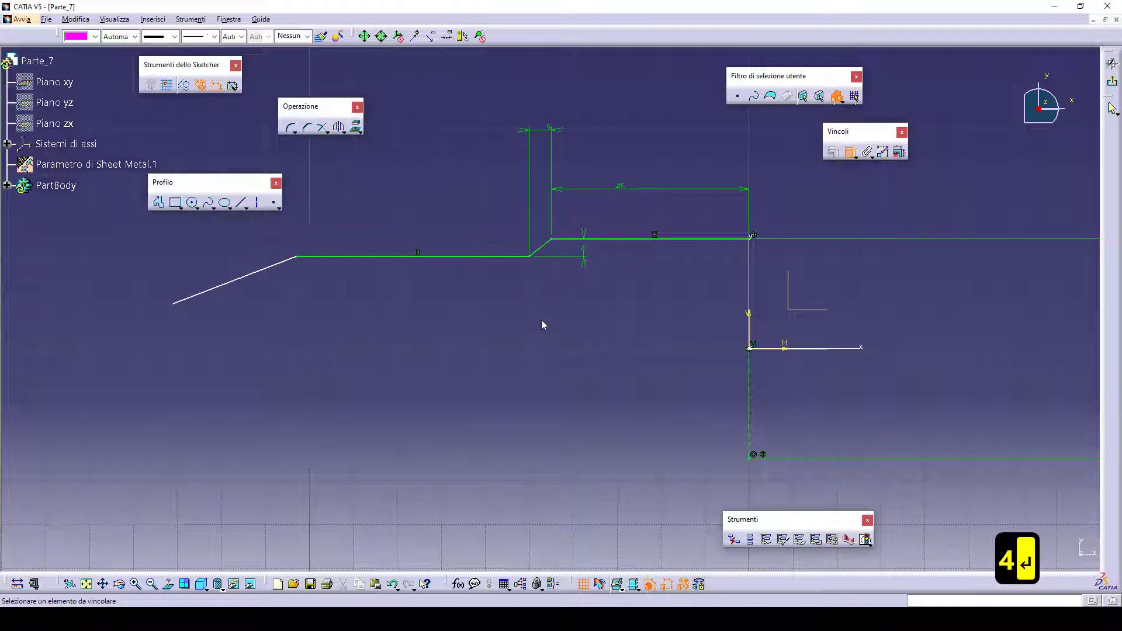
Dimension the length of the lower horizontal segment above the profile and set it to 24.5 mm
middle_drag(529, 327, 555, 353)
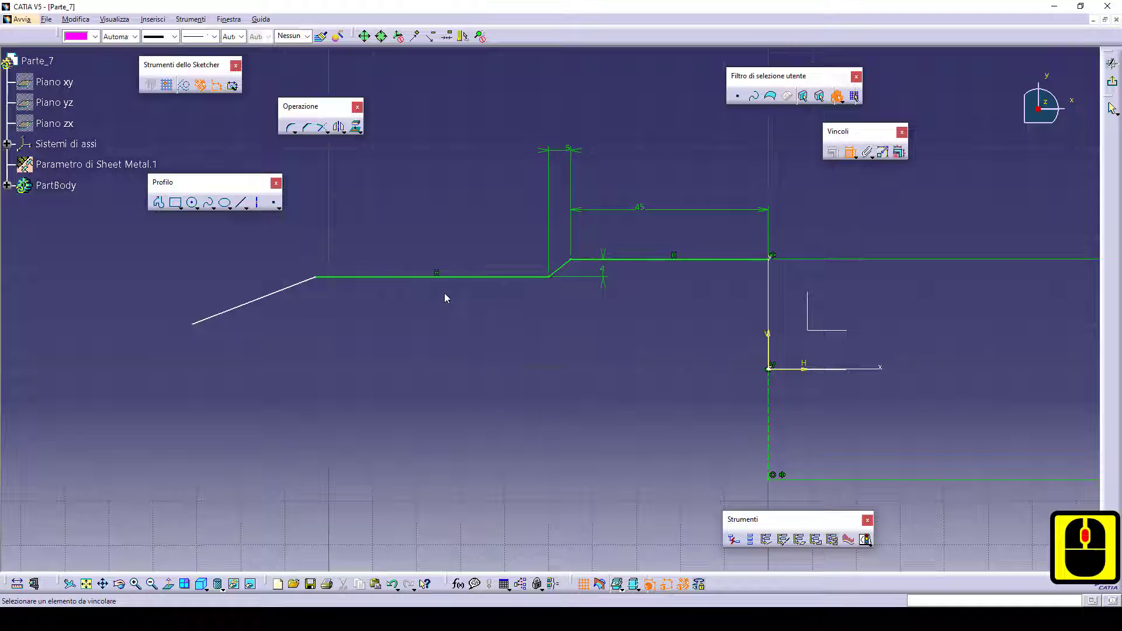
click(407, 278)
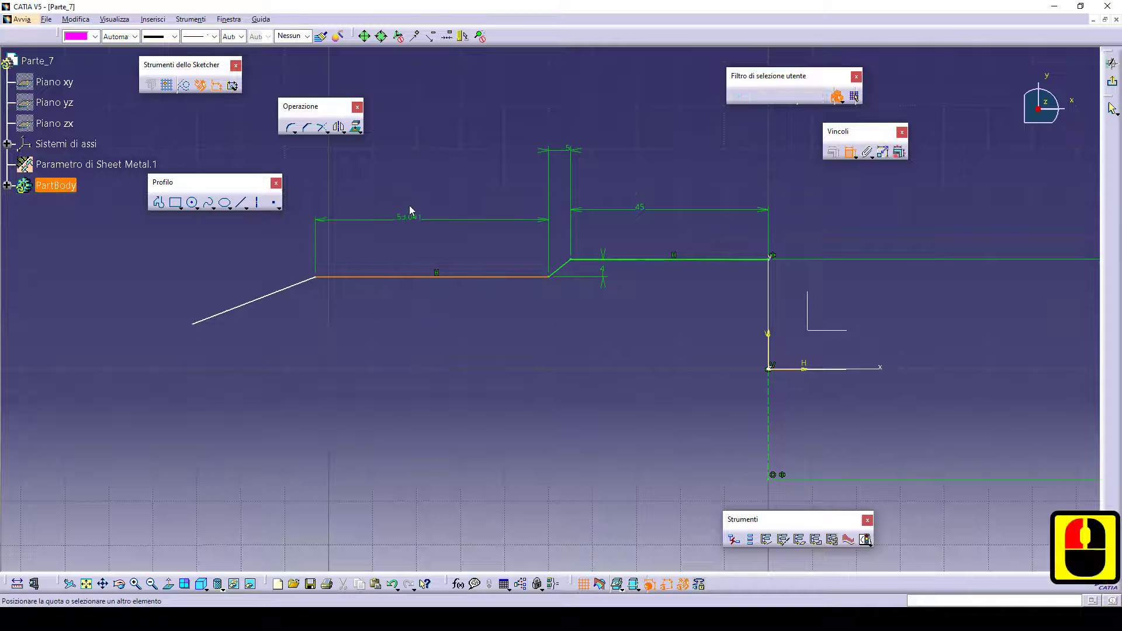
click(409, 210)
double_click(409, 210)
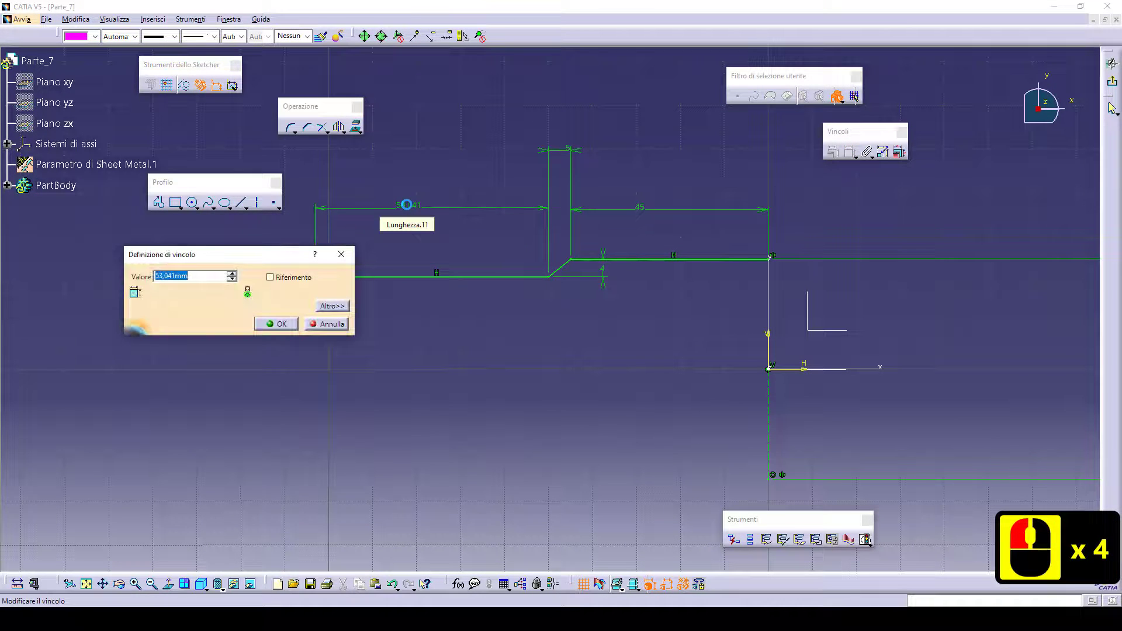
text(24.5)
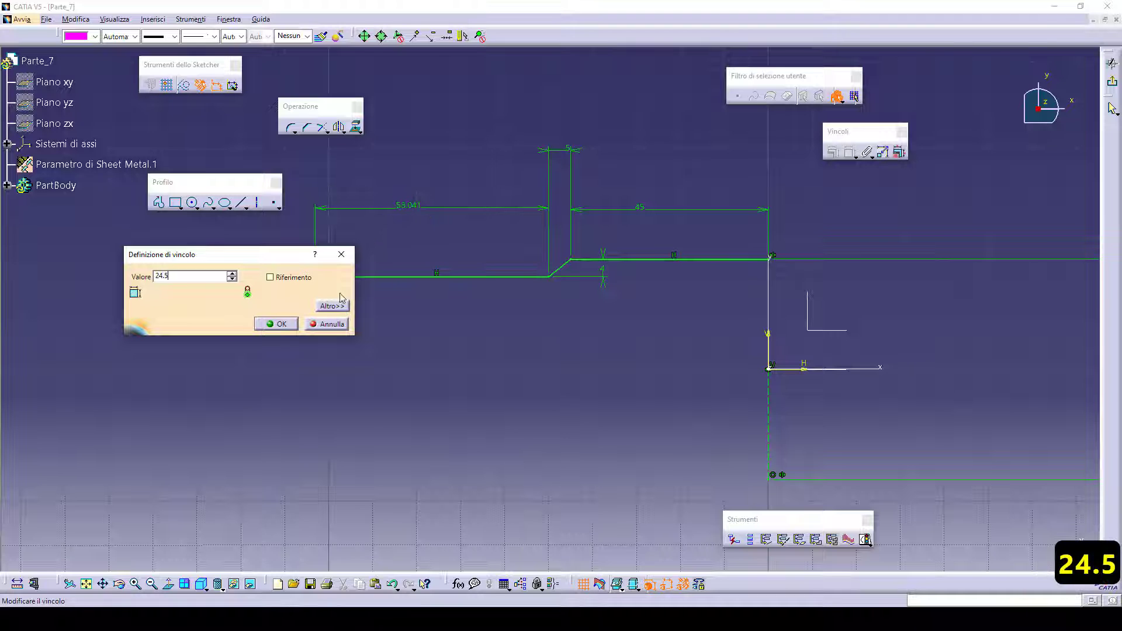
click(280, 326)
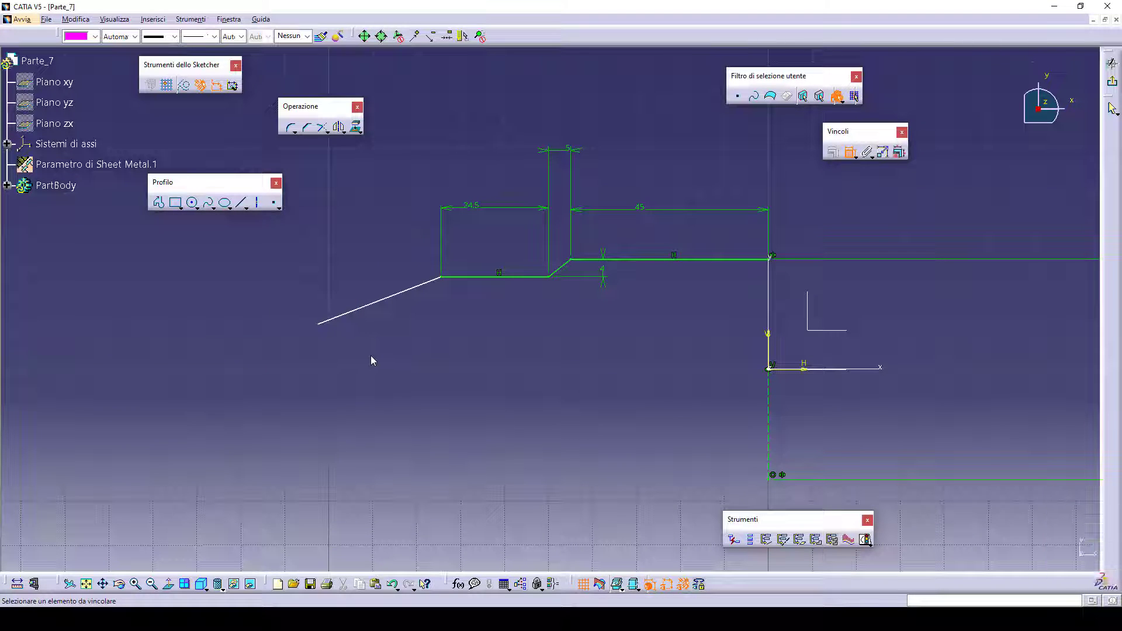
Dimension the angle between the lower horizontal segment and the last sloped segment and set it to 131 degrees
mouse_move(409, 351)
middle_down()
mouse_move(449, 369)
mouse_move(446, 328)
middle_up()
right_click(450, 369)
click(455, 298)
click(497, 294)
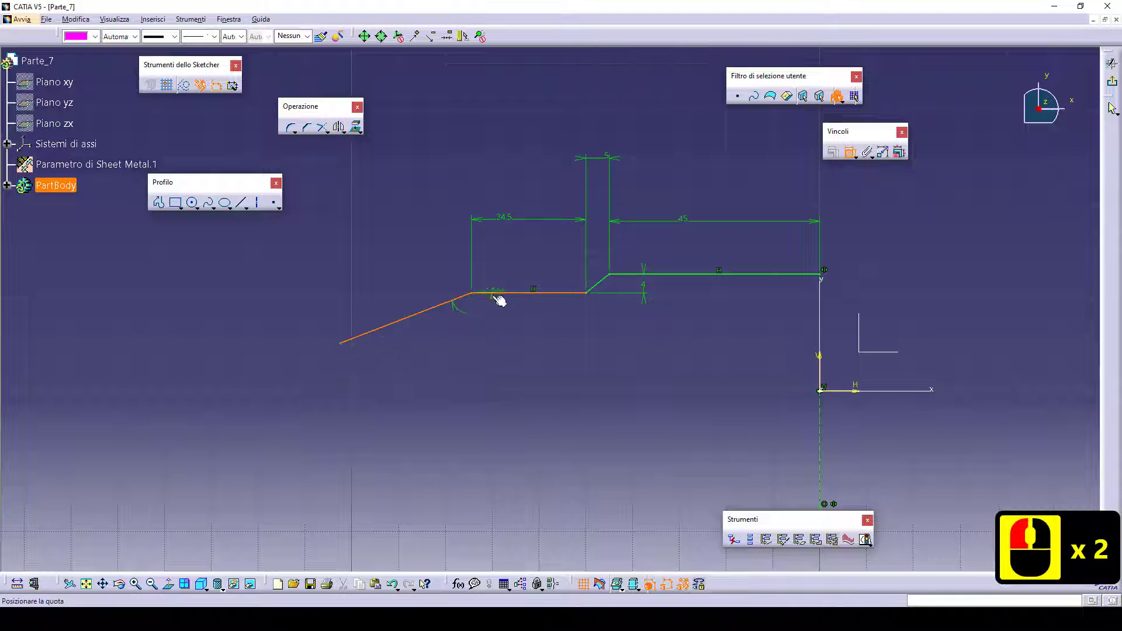
click(483, 309)
double_click(476, 306)
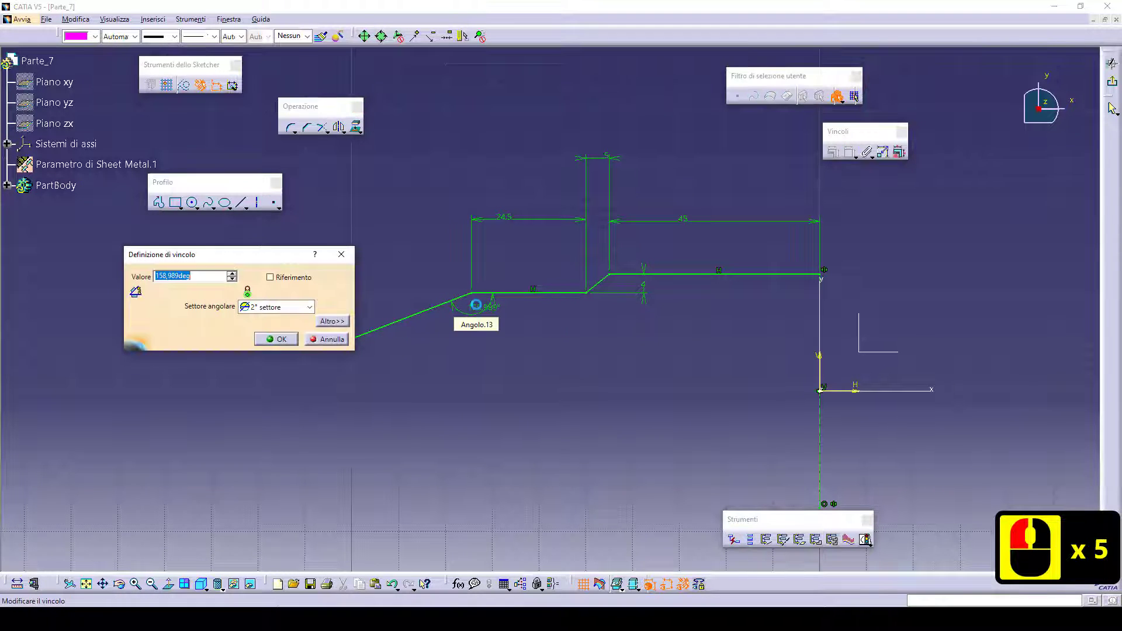
text(131)
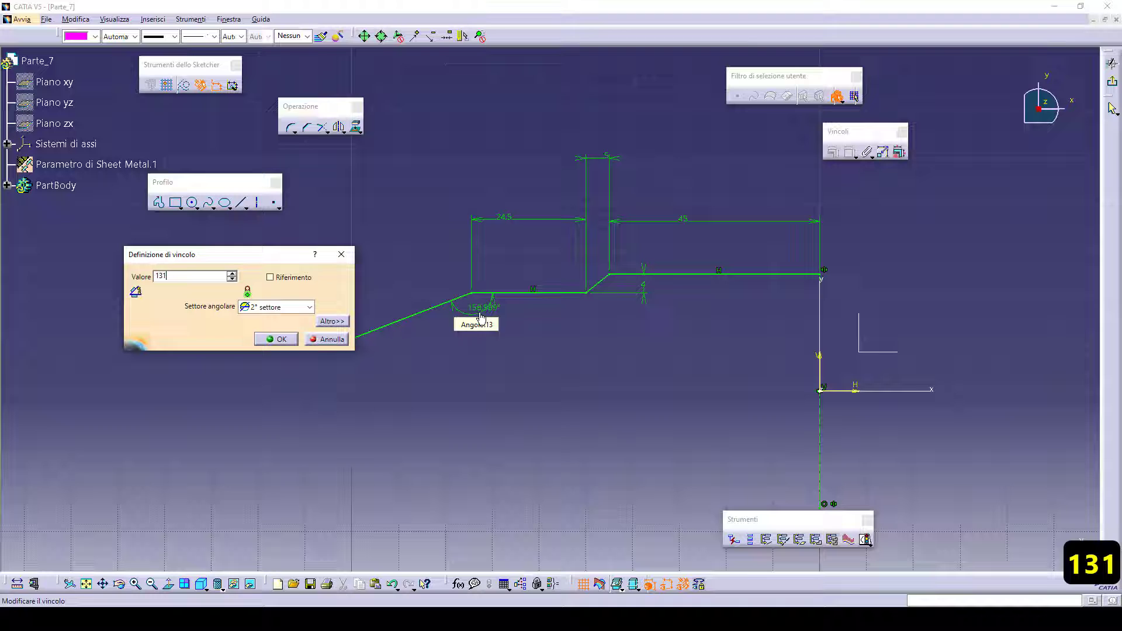
click(287, 339)
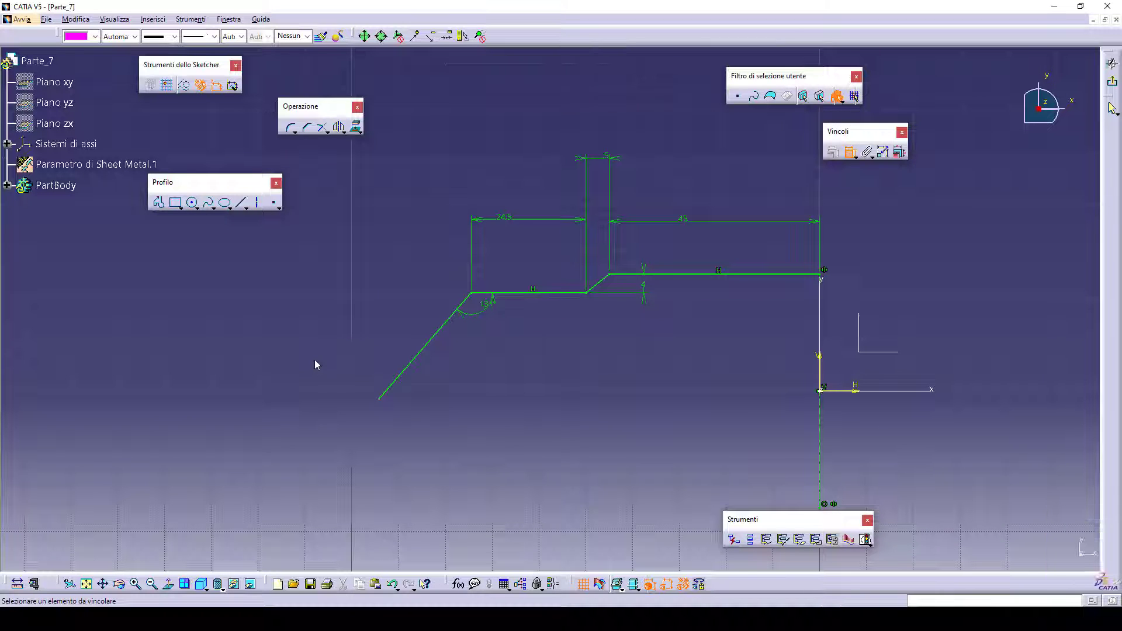
Dimension the vertical height of the last sloped segment beside the profile and set it to 38.5 mm
mouse_move(320, 359)
middle_down()
mouse_move(333, 348)
mouse_move(365, 387)
middle_up()
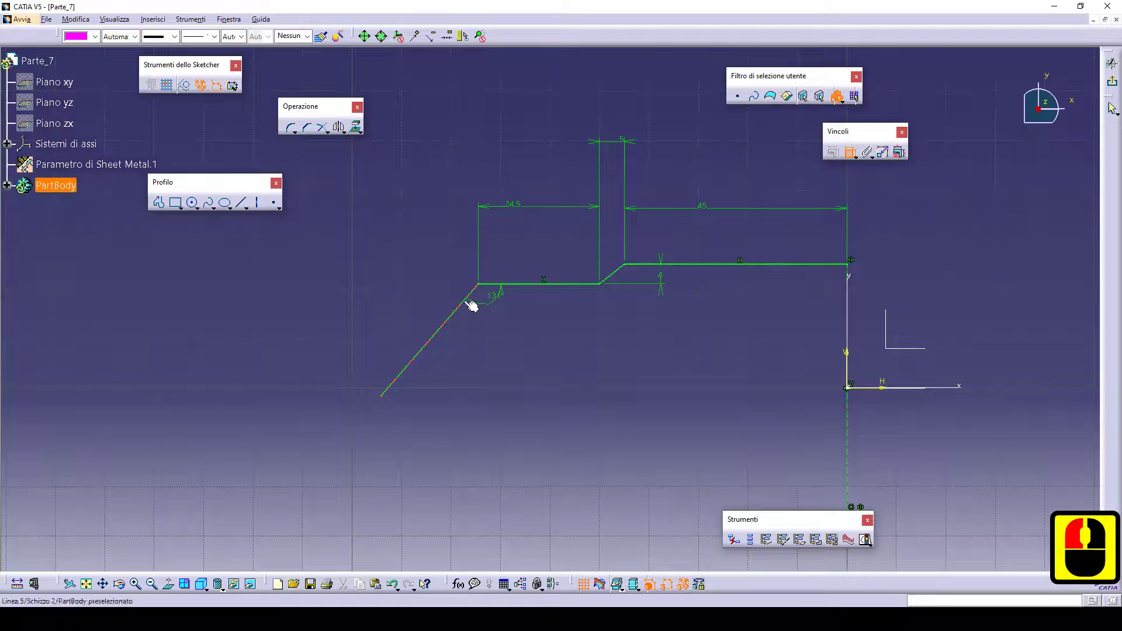
click(482, 293)
right_click(390, 276)
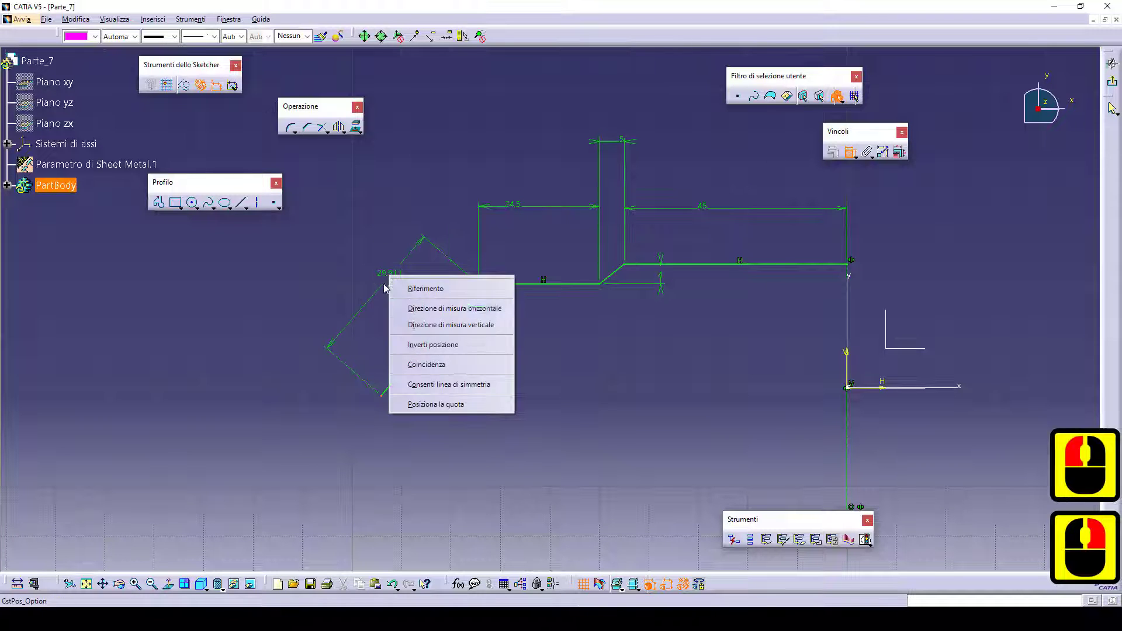
click(402, 325)
click(303, 310)
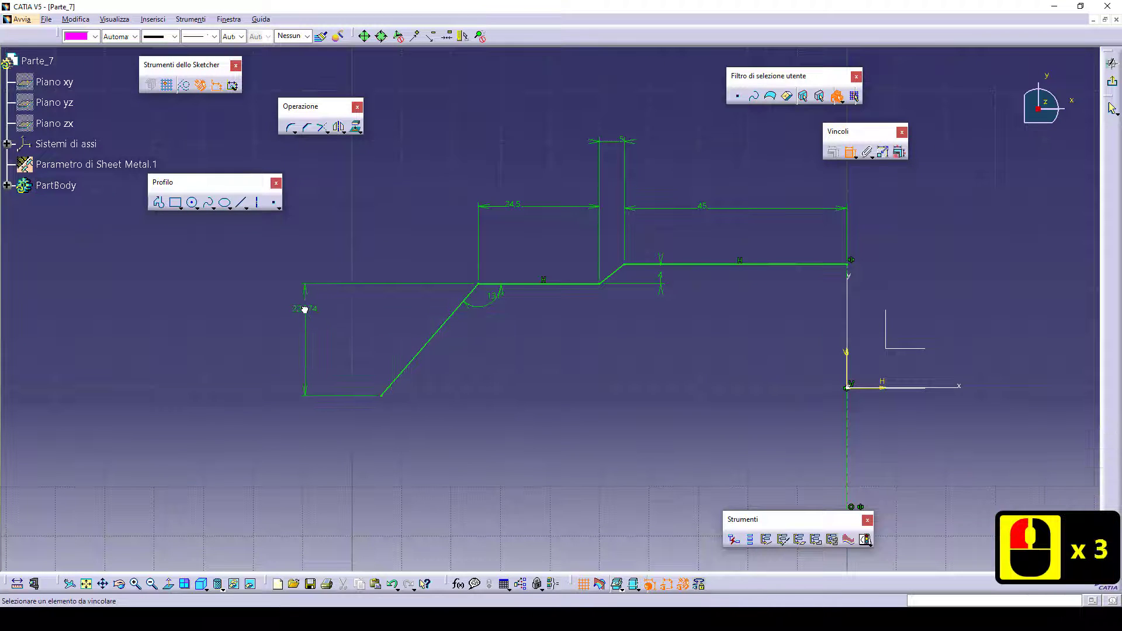
double_click(304, 310)
text(3)
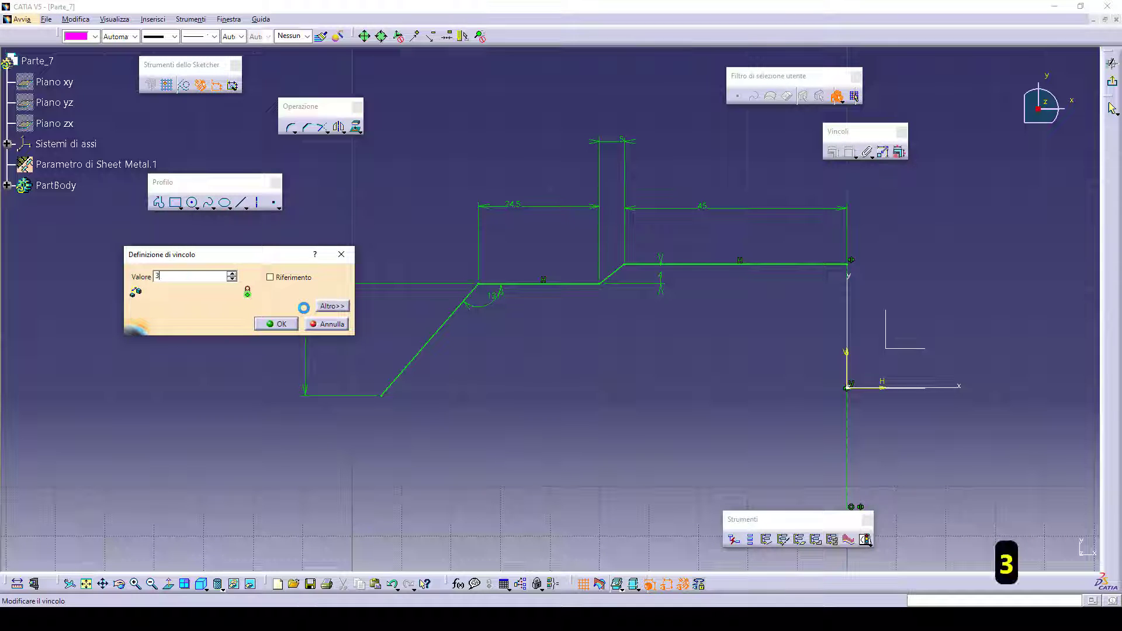
text(8.5)
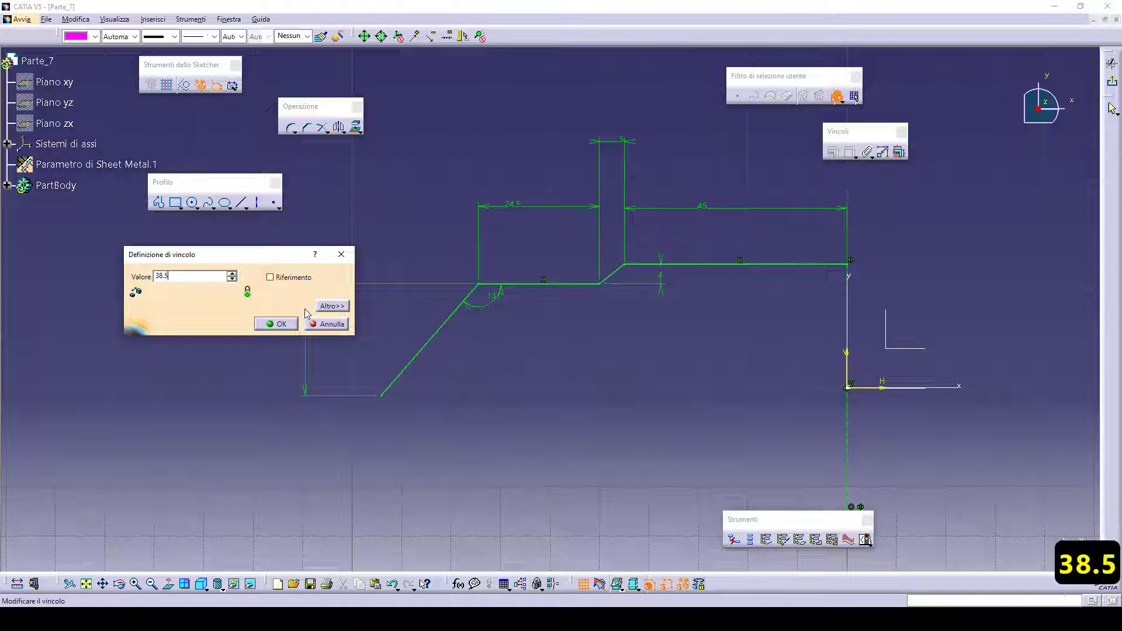
click(275, 324)
Draw a horizontal line about 45 mm long leftward from the sketch origin and convert it to a construction element
middle_drag(342, 313, 547, 386)
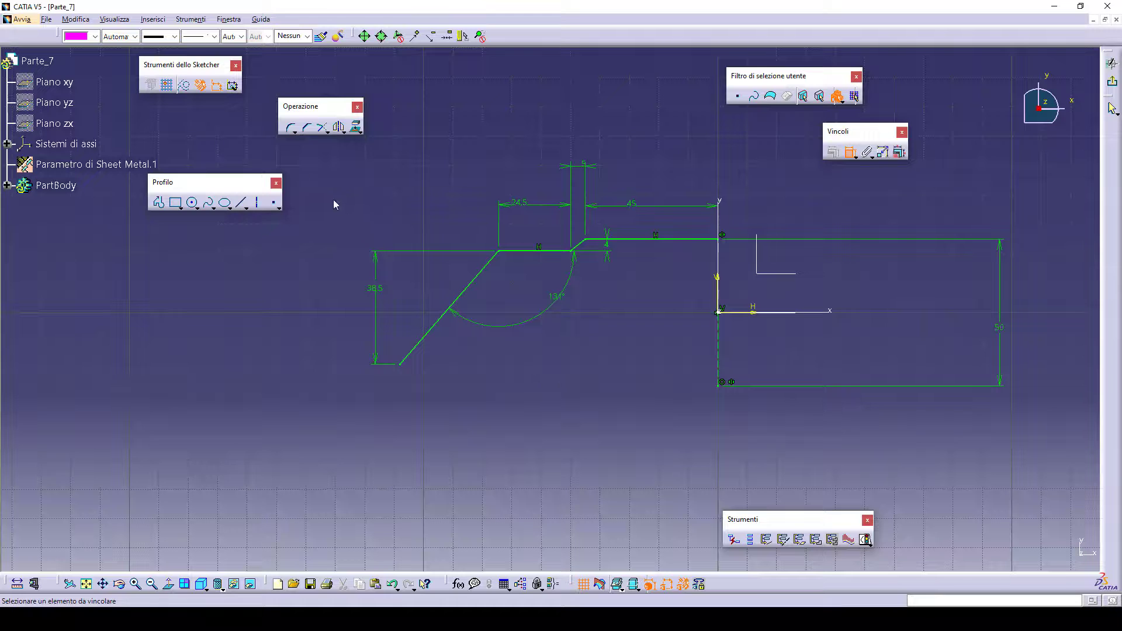
click(244, 203)
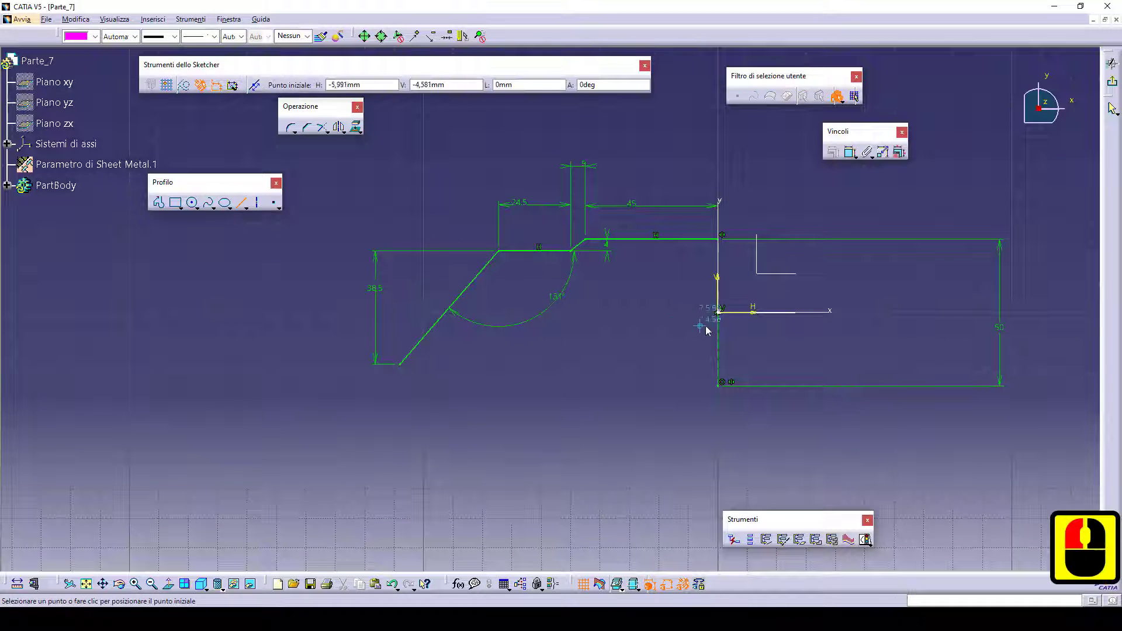
click(718, 312)
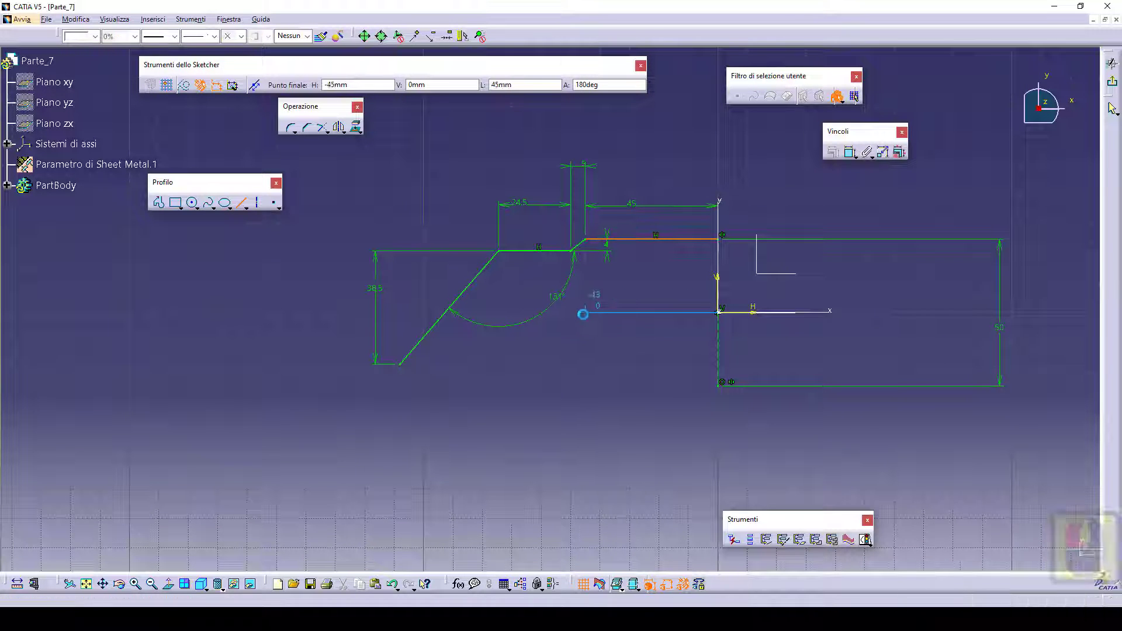
click(586, 313)
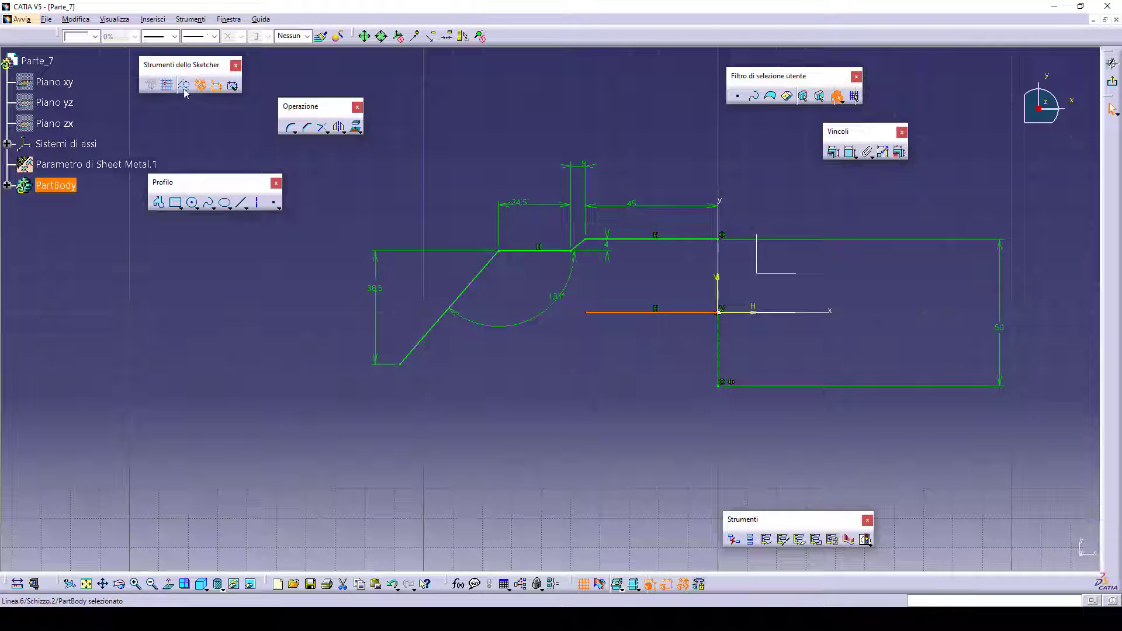
click(184, 89)
click(456, 360)
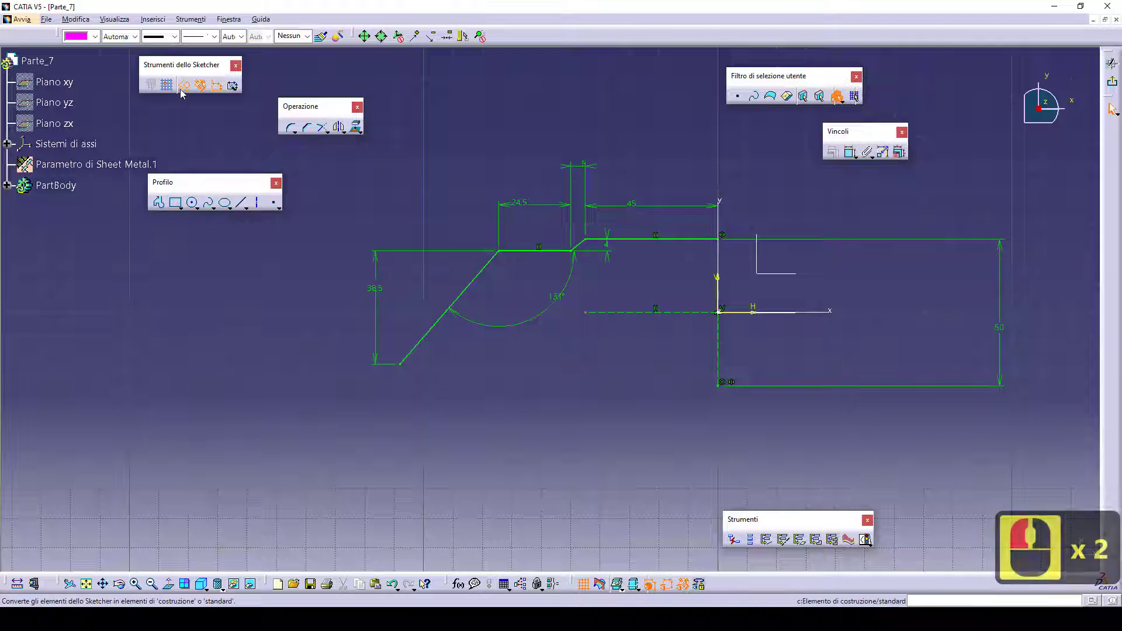
Mirror the long upper horizontal line, the short slanted segment and the lower horizontal segment about the horizontal construction line
click(651, 239)
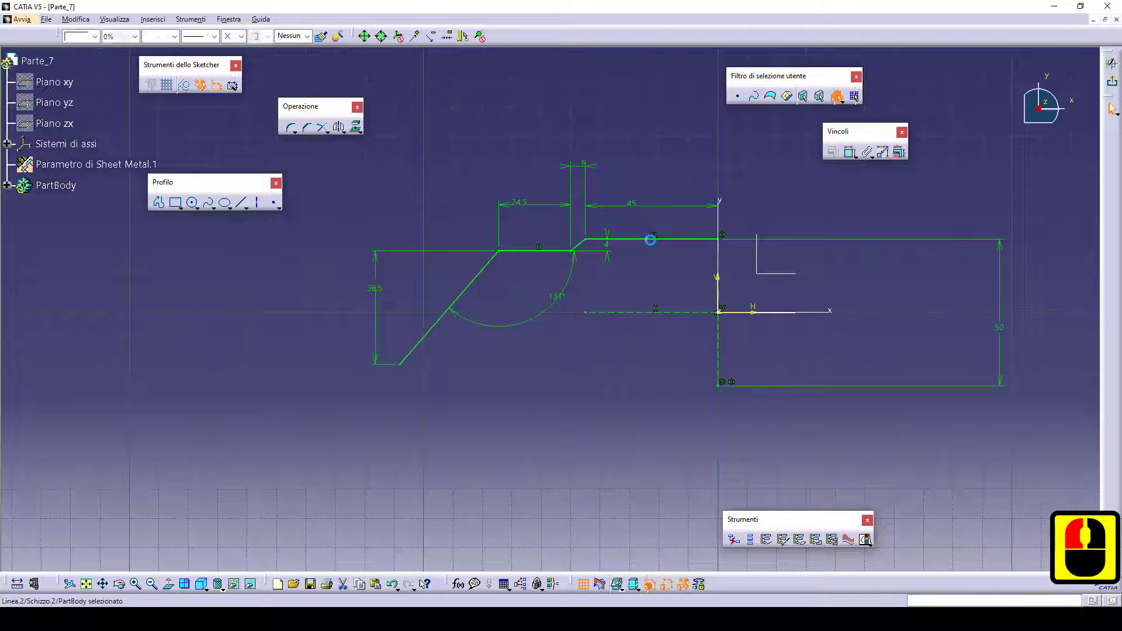
ctrl+click(584, 242)
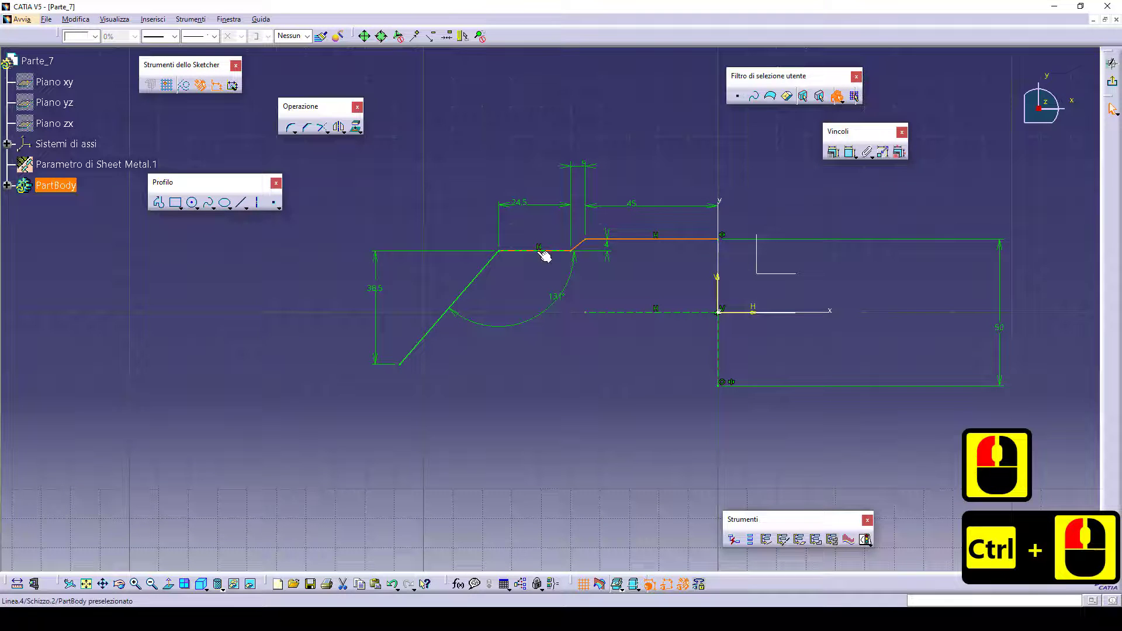
ctrl+click(541, 252)
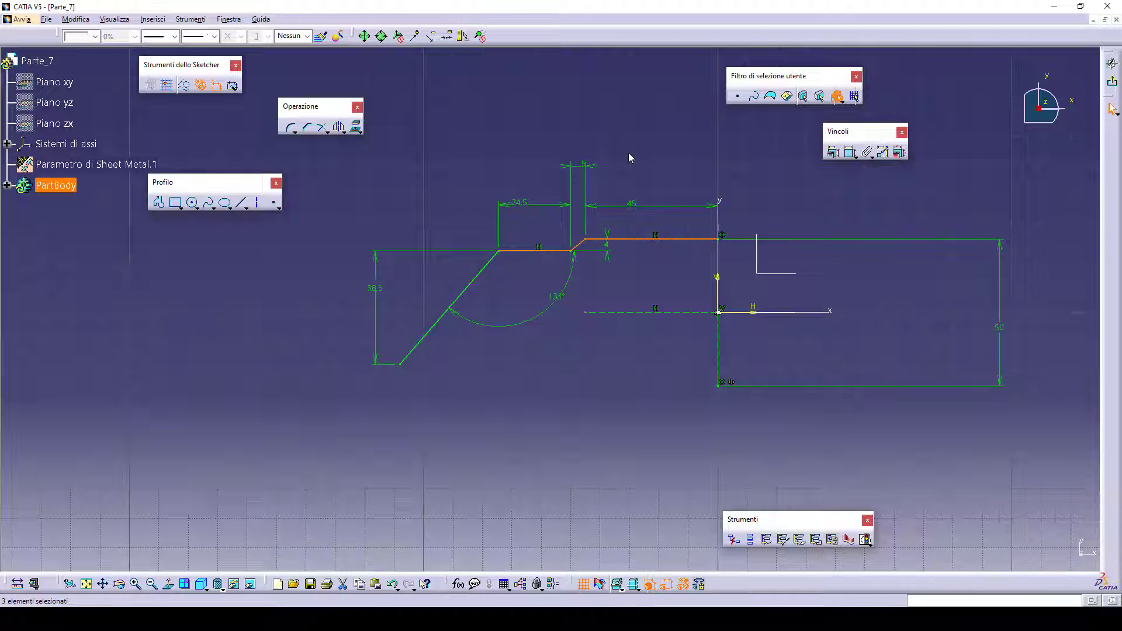
click(339, 129)
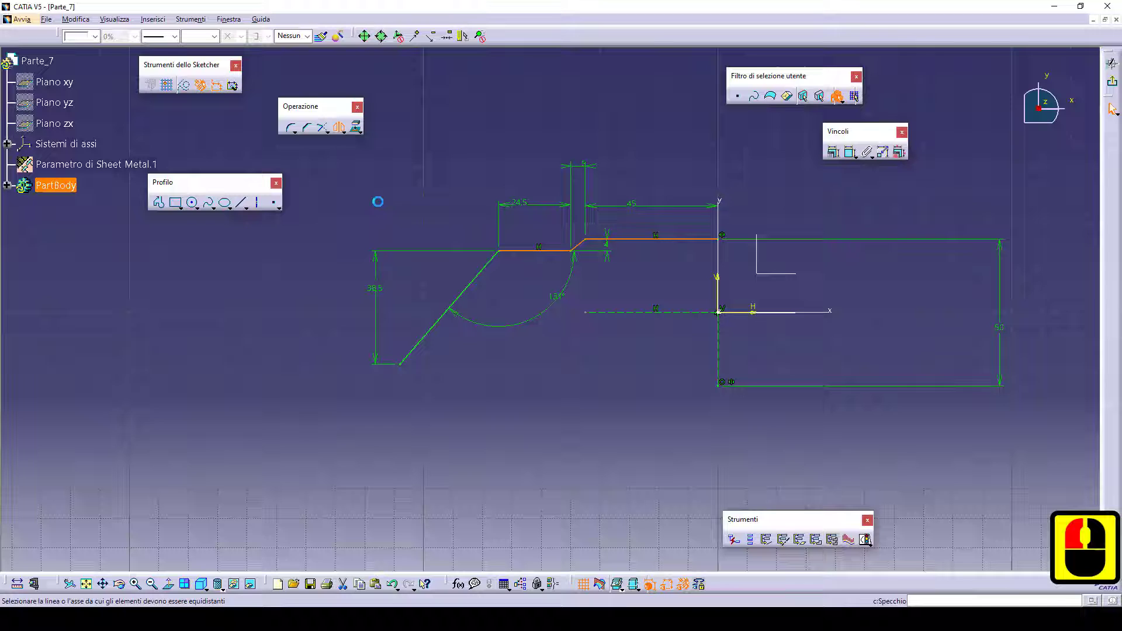
click(604, 312)
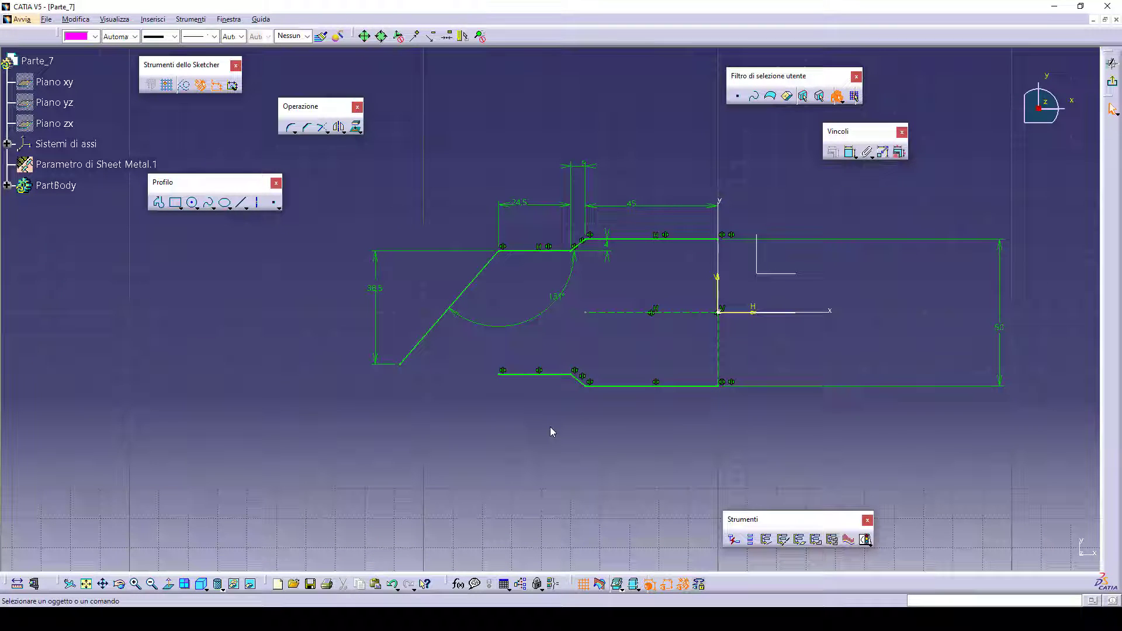
click(472, 447)
key(Escape)
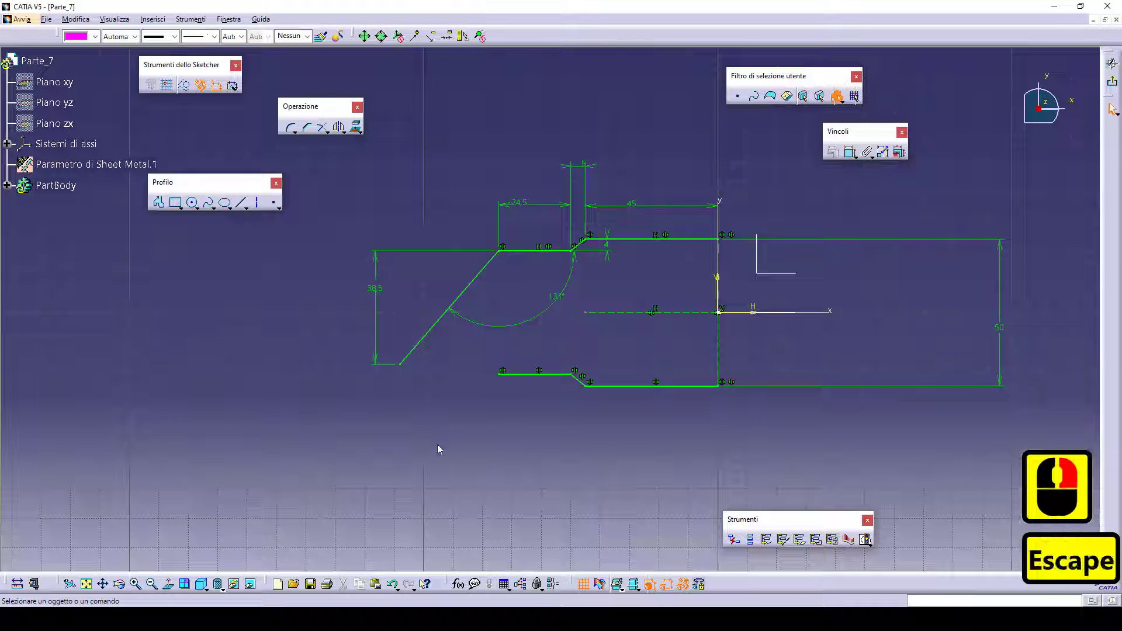
click(431, 454)
click(333, 404)
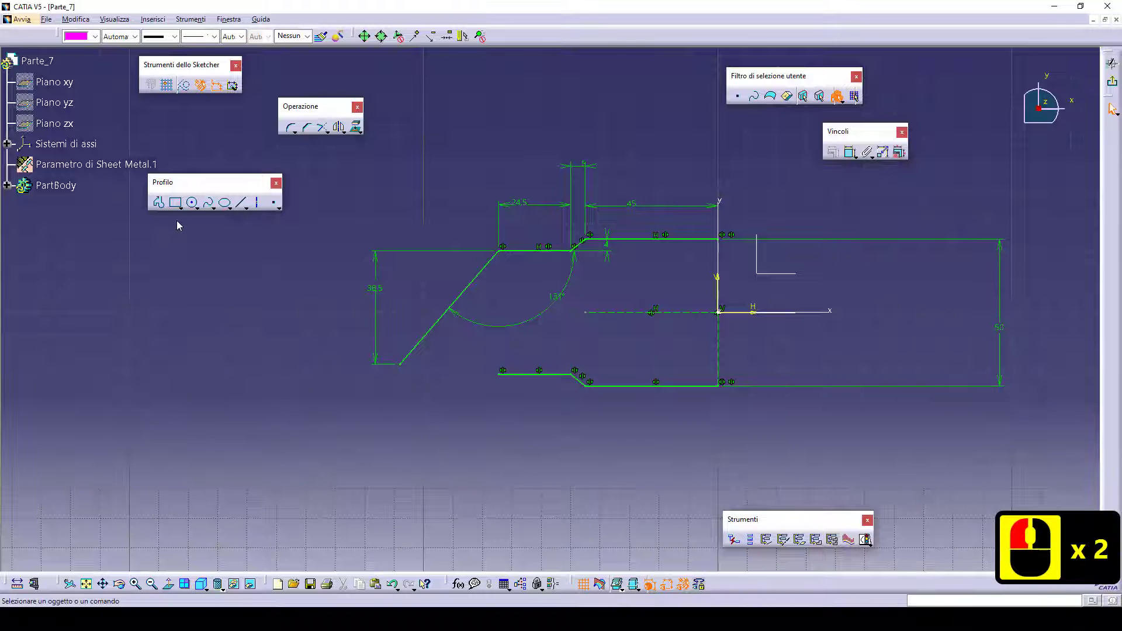
Draw a three-point arc of about 11 mm radius, starting at the free lower end of the long sloped segment and bulging outward
click(197, 207)
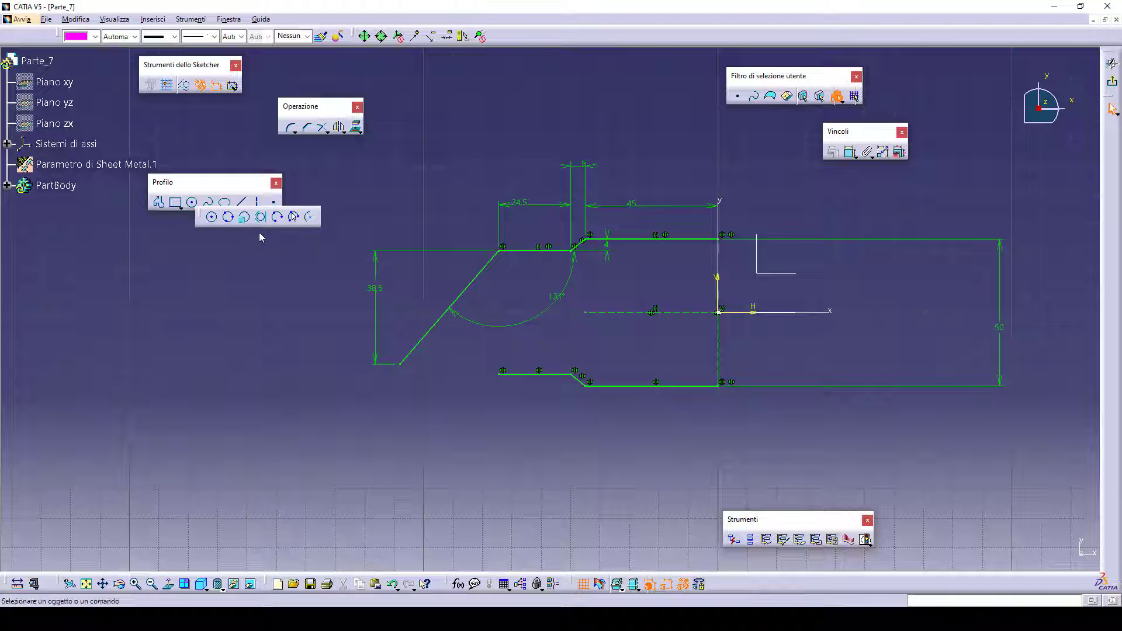
click(228, 217)
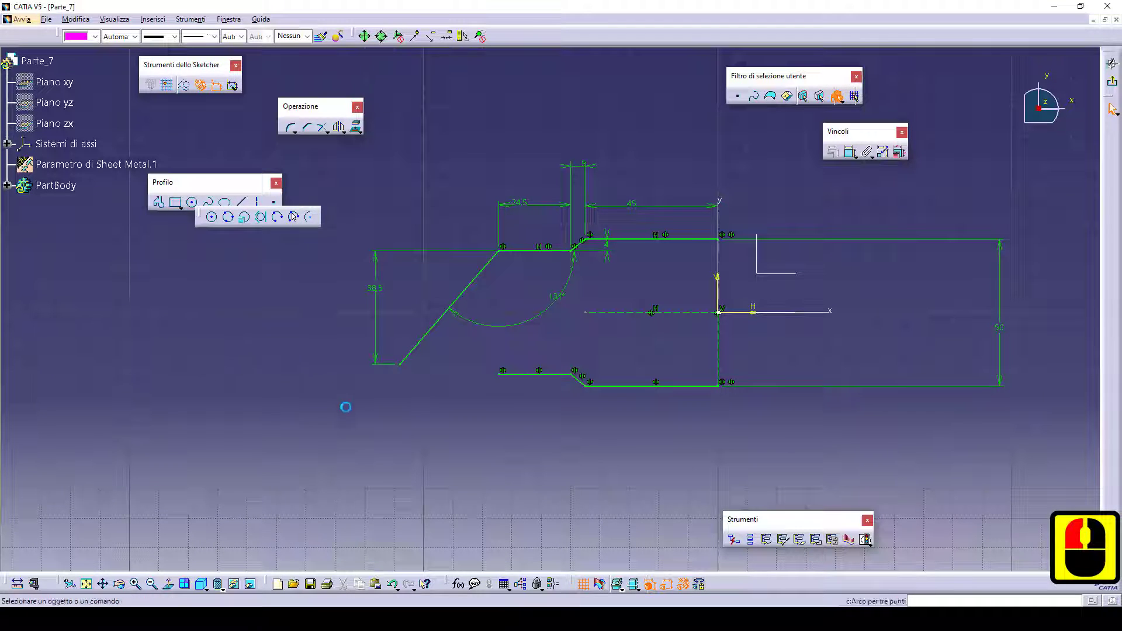
click(400, 365)
click(418, 418)
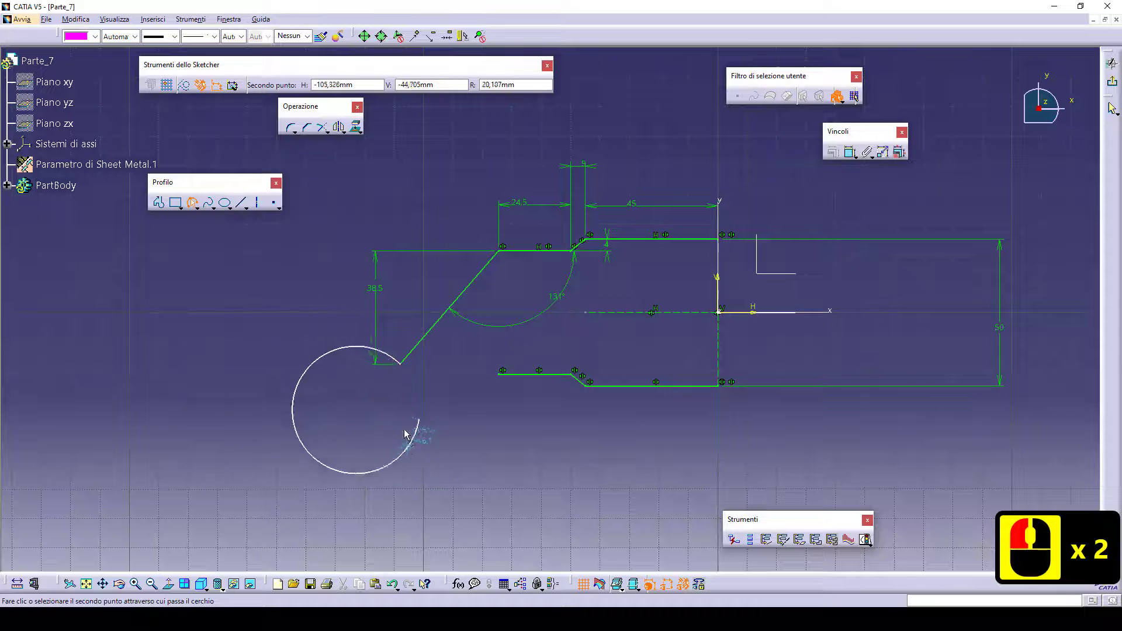
click(396, 411)
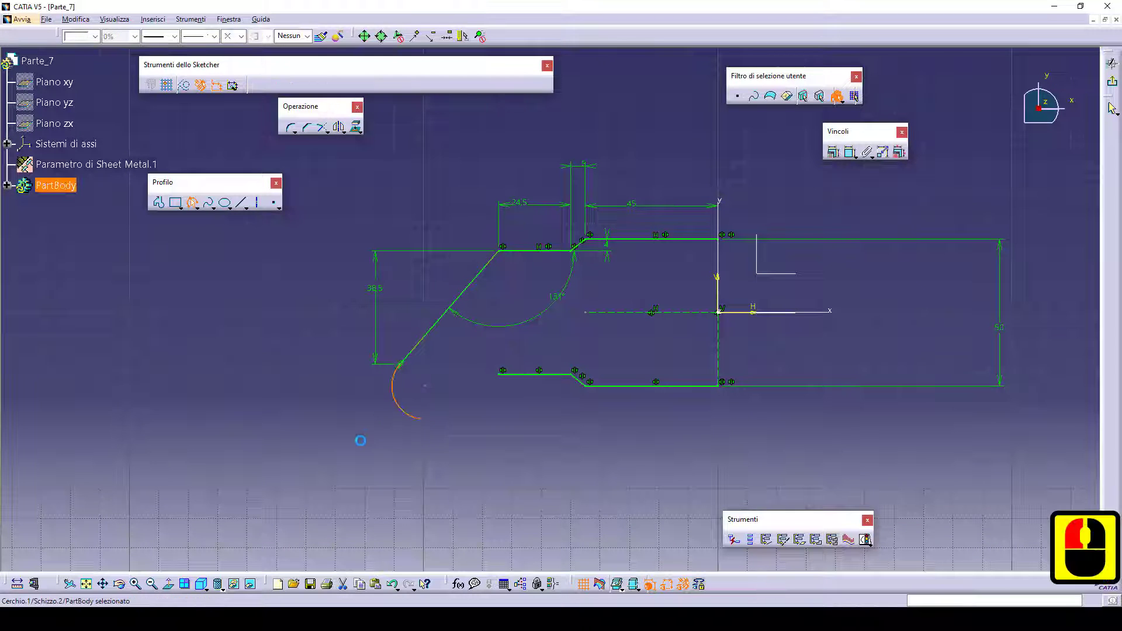
click(361, 441)
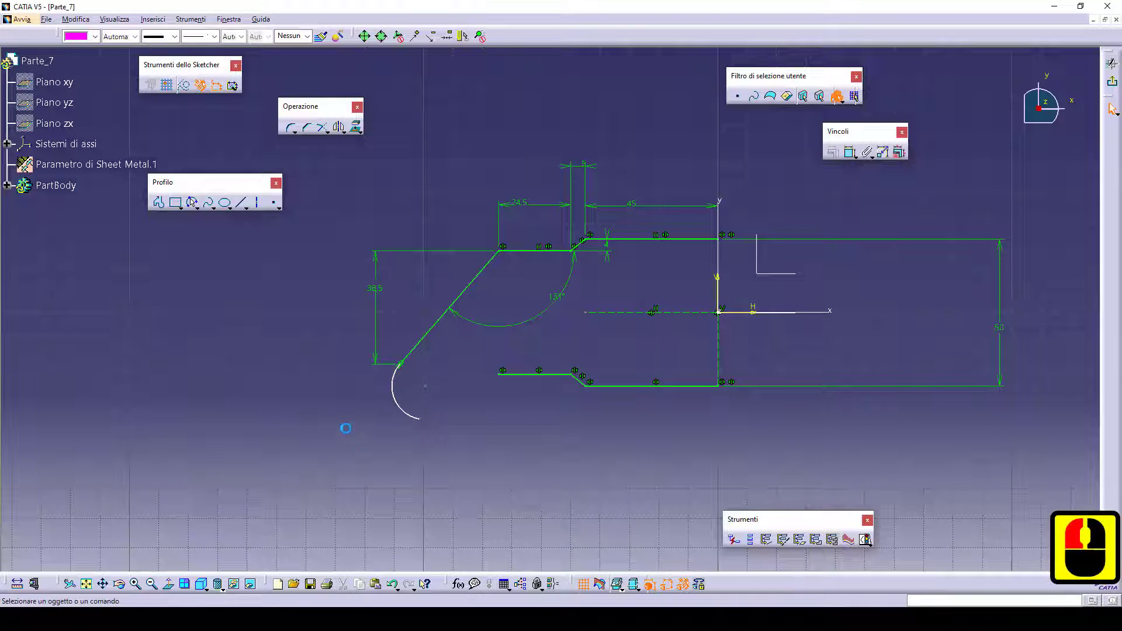
Draw a line joining the arc's free end to the outer end of the mirrored horizontal segment
click(240, 203)
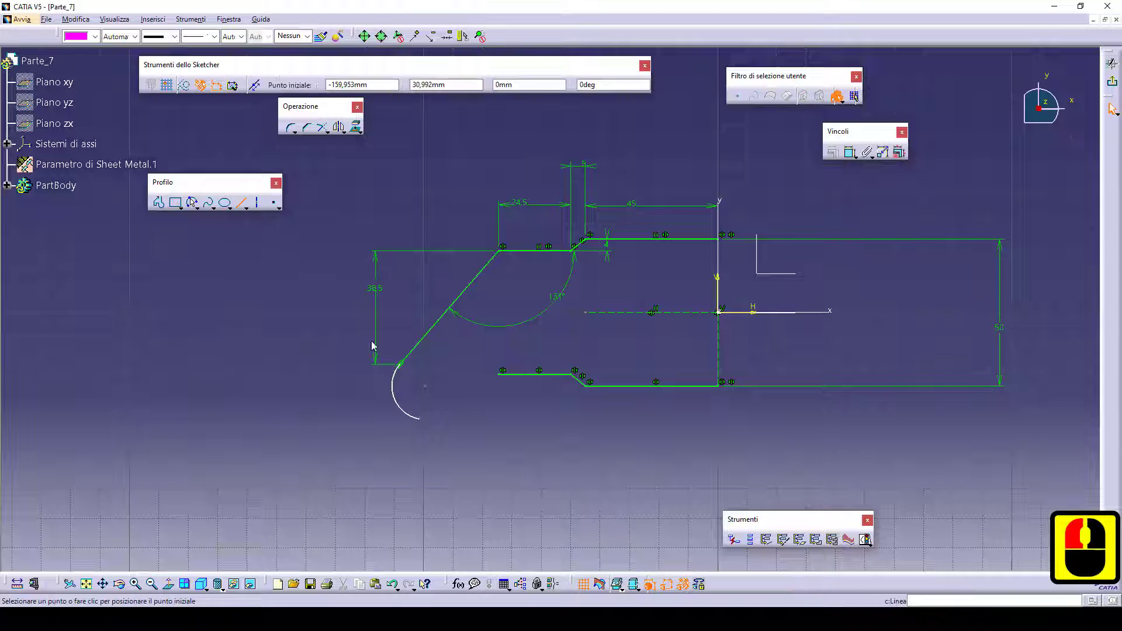
click(422, 420)
click(400, 418)
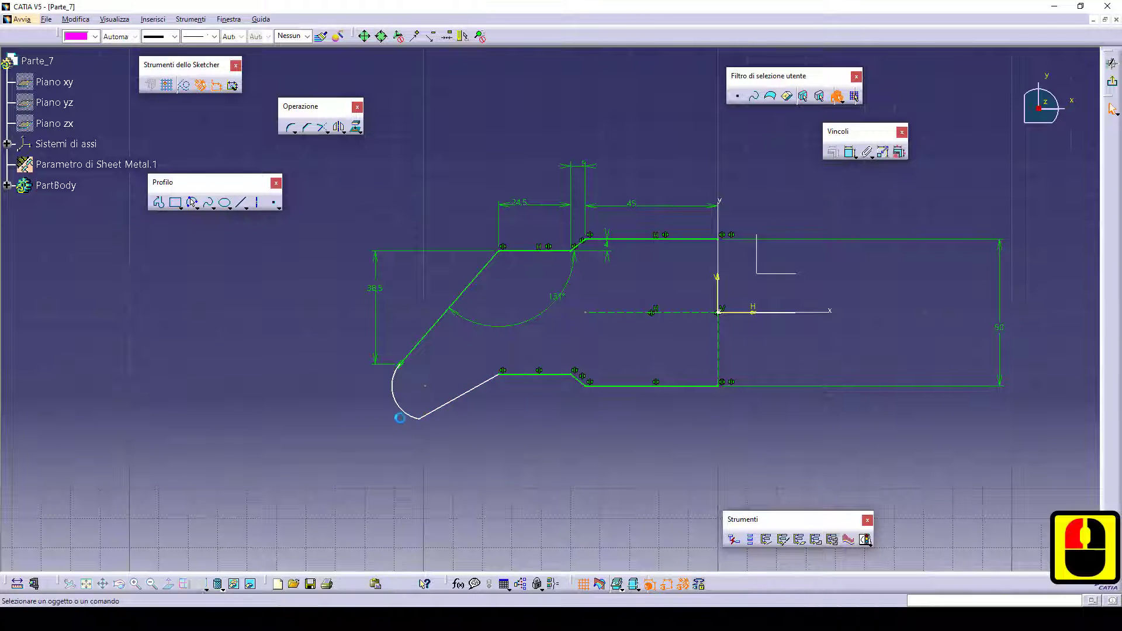
Constrain the arc and the new lower sloped line to be tangent
double_click(416, 418)
ctrl+click(439, 414)
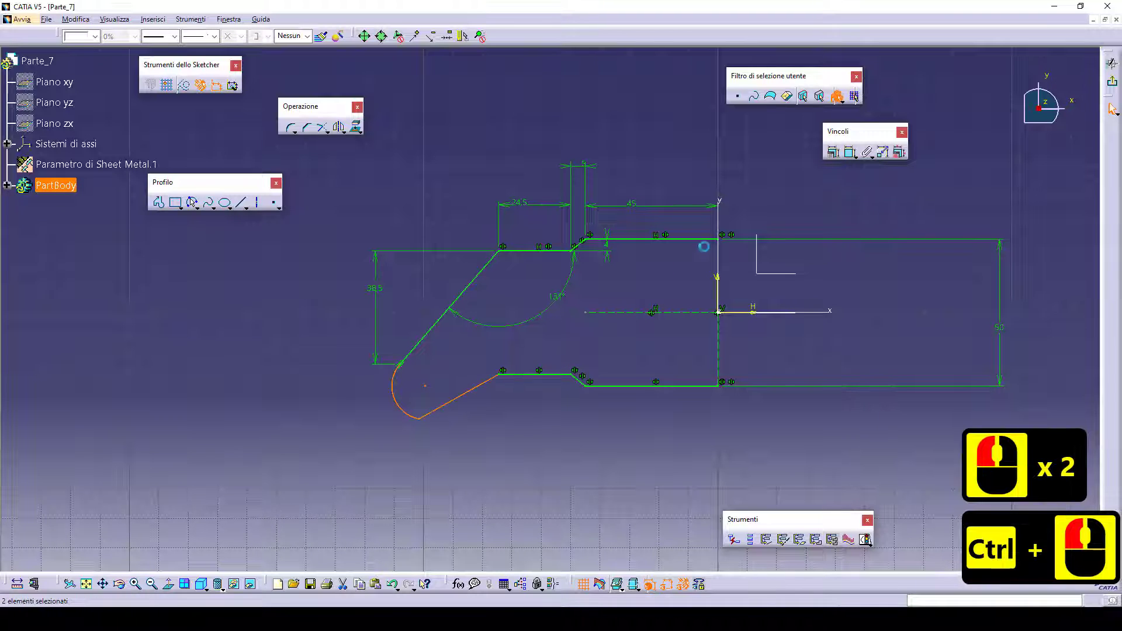
click(831, 152)
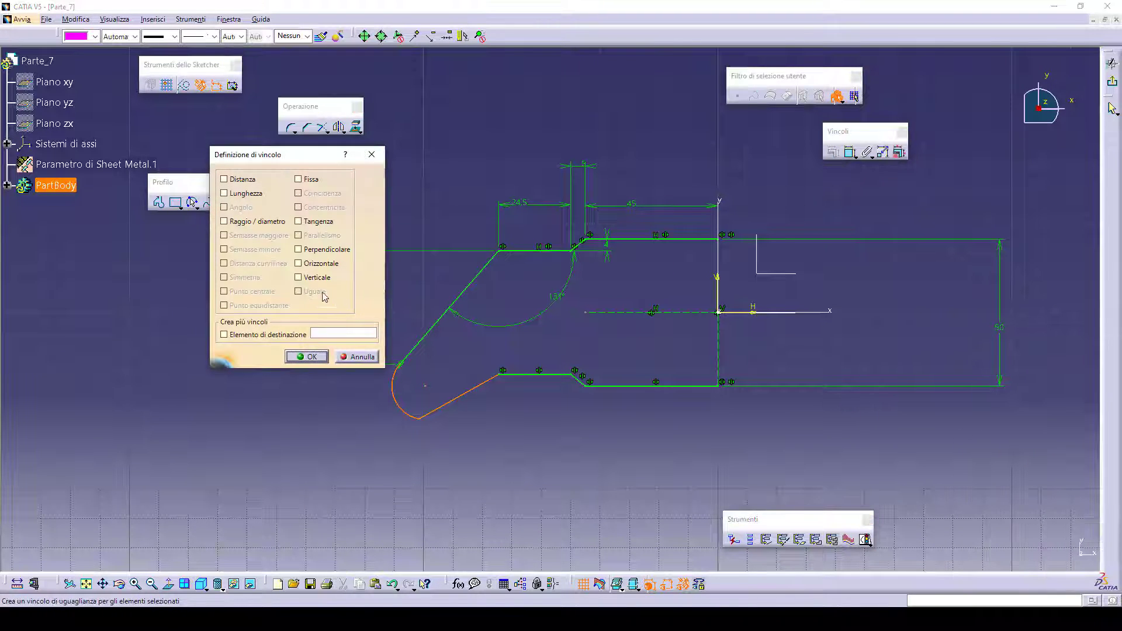
click(301, 223)
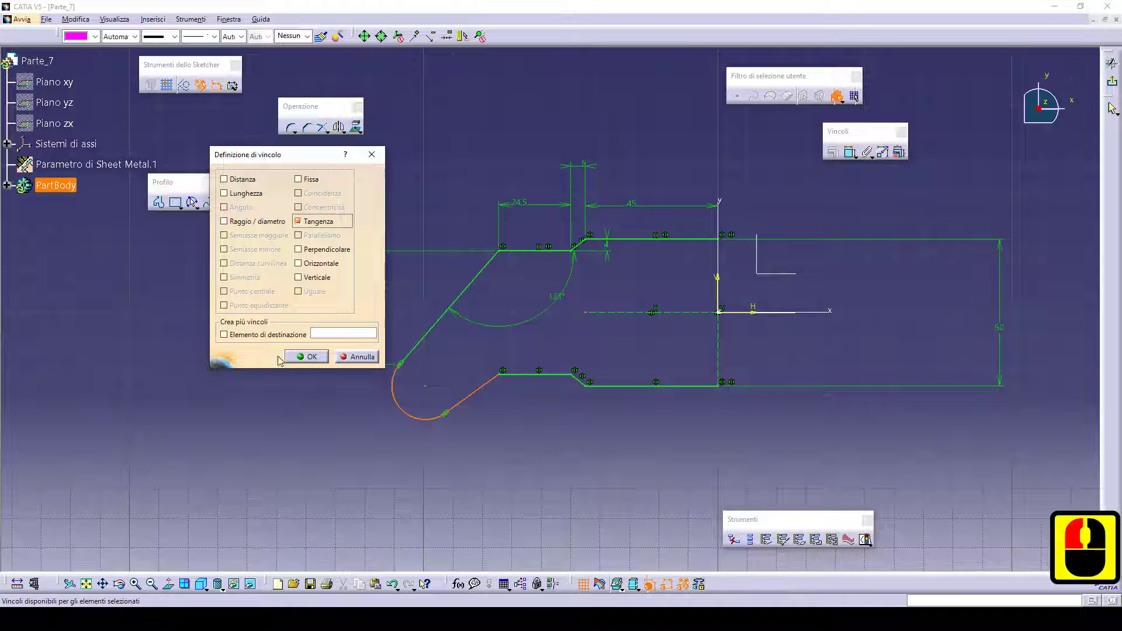
click(298, 356)
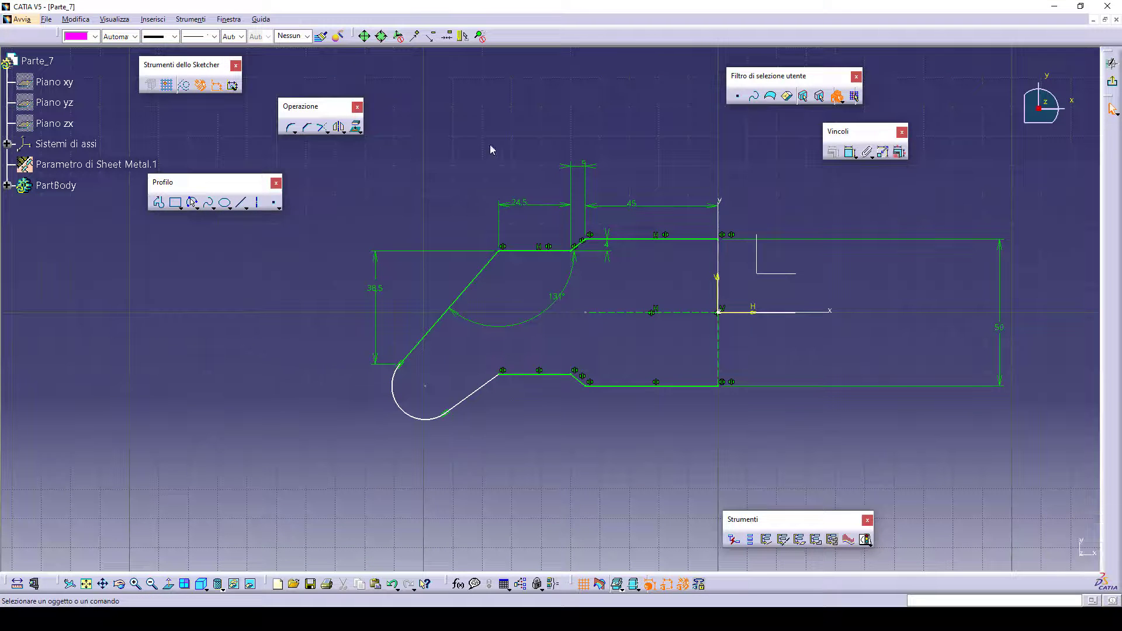
Dimension the radius of the rounded tip's arc and set it to 10 mm
click(849, 155)
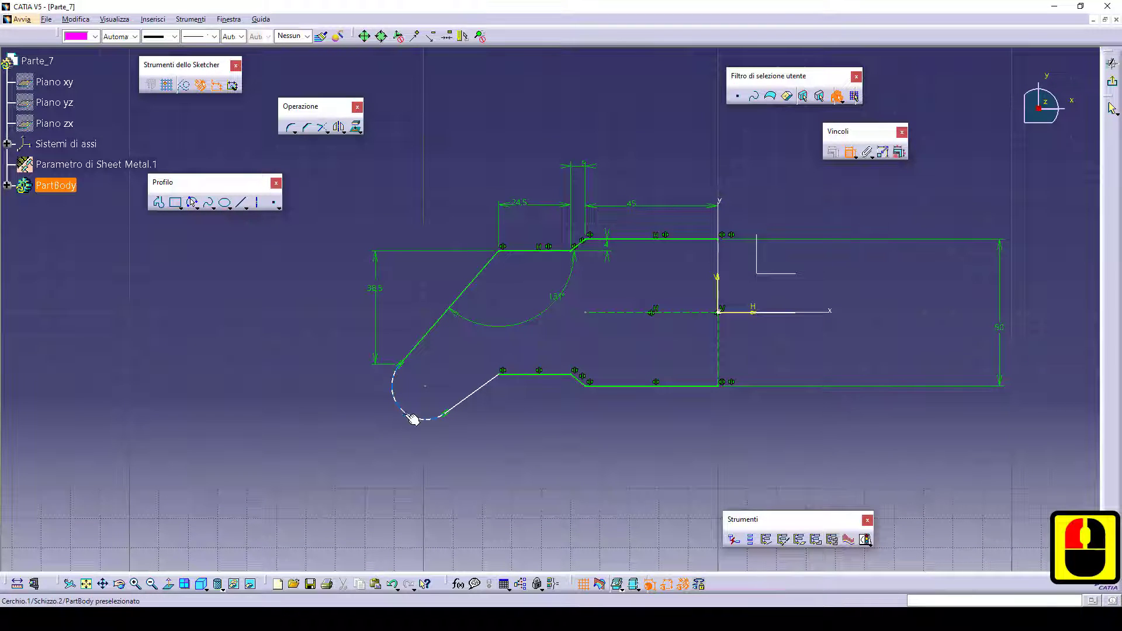
click(413, 419)
double_click(320, 461)
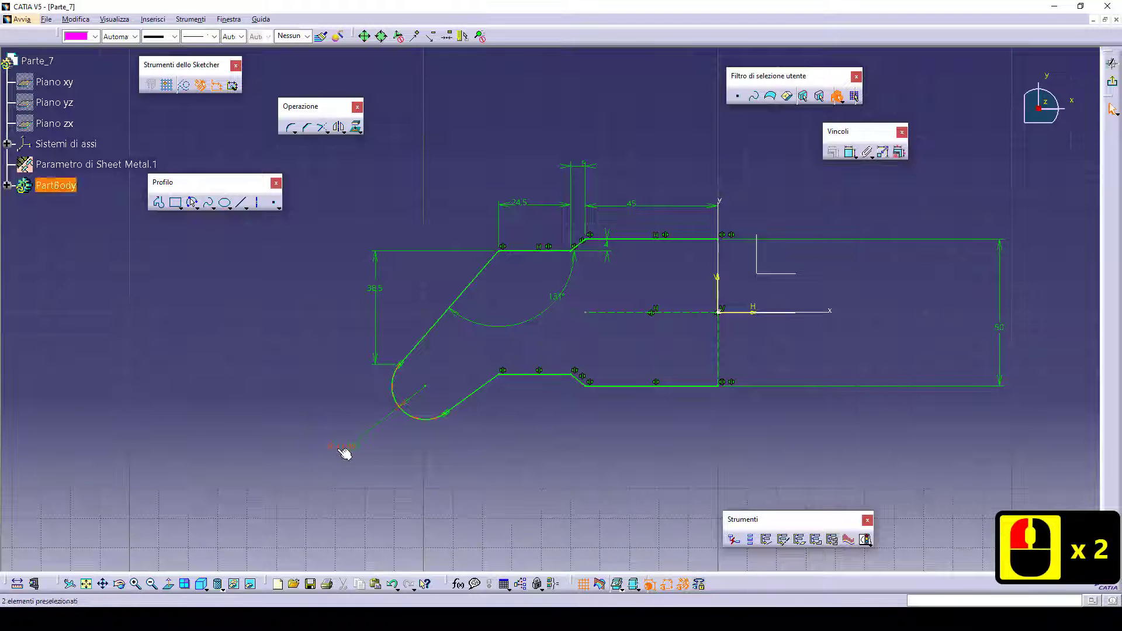
double_click(344, 453)
text(10)
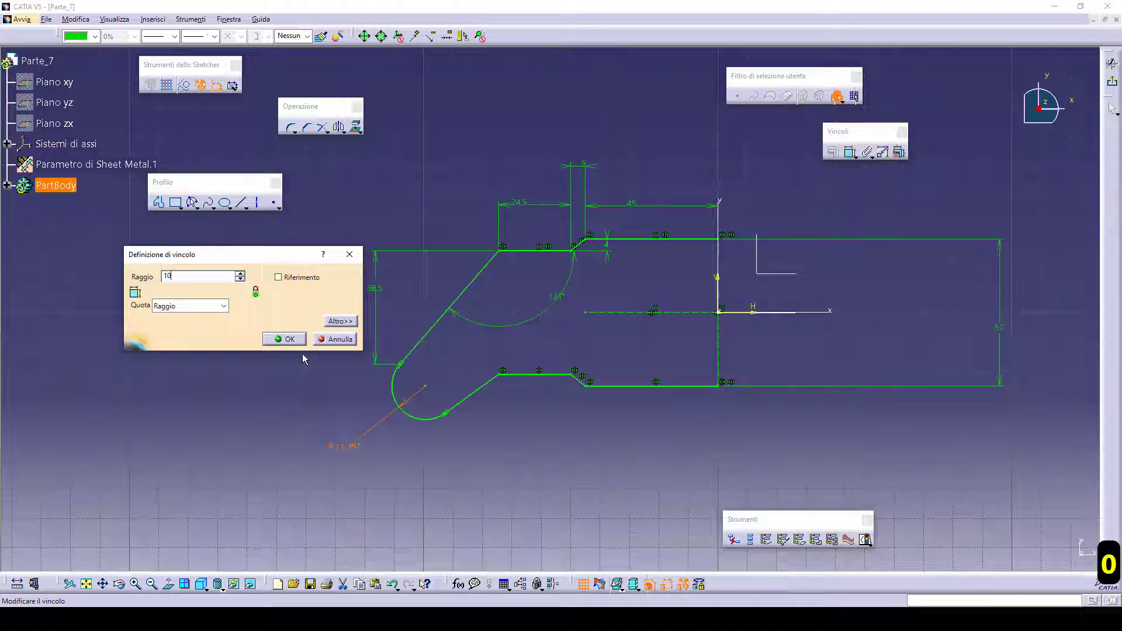
click(297, 339)
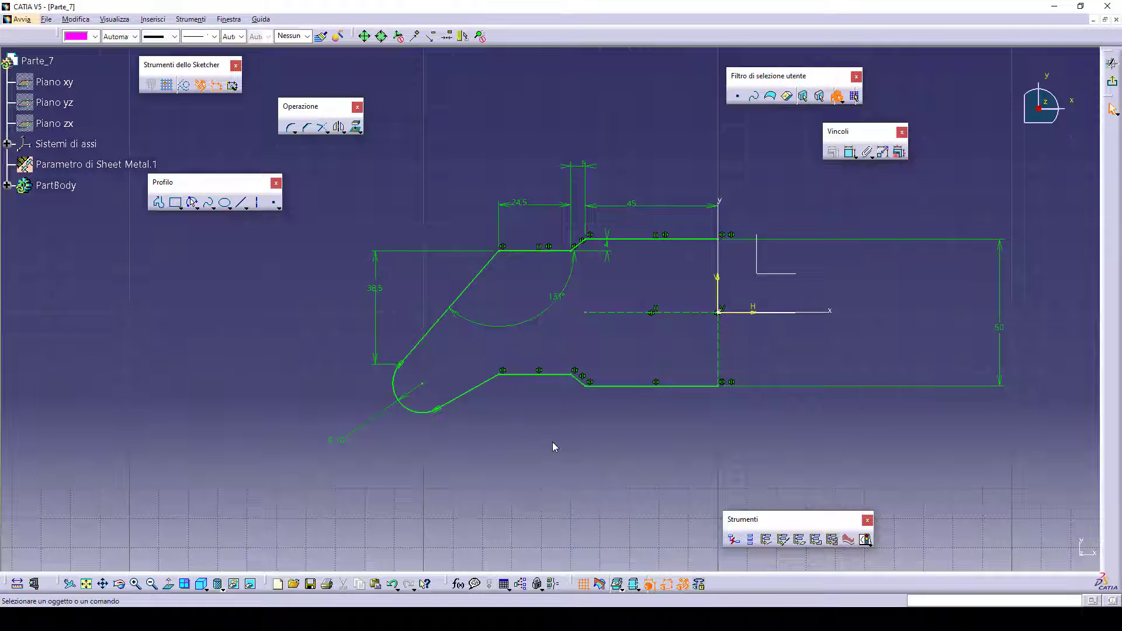
Mirror the entire half profile about the sketch's vertical axis to complete the symmetric outline
mouse_move(358, 171)
mouse_down()
mouse_move(666, 450)
mouse_move(716, 479)
mouse_up()
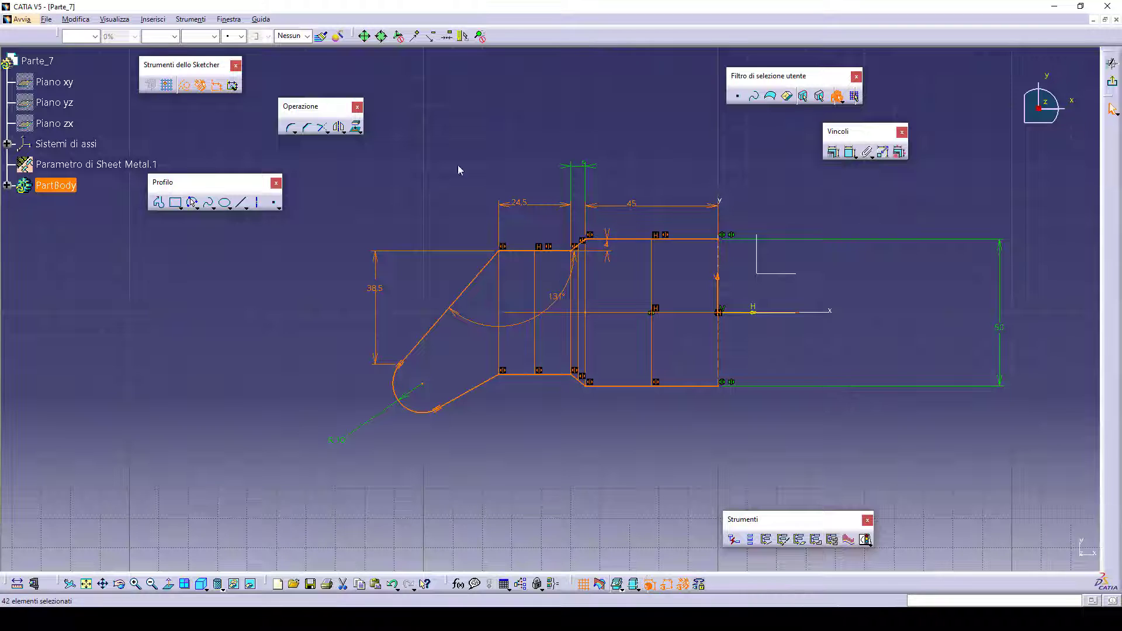
click(337, 131)
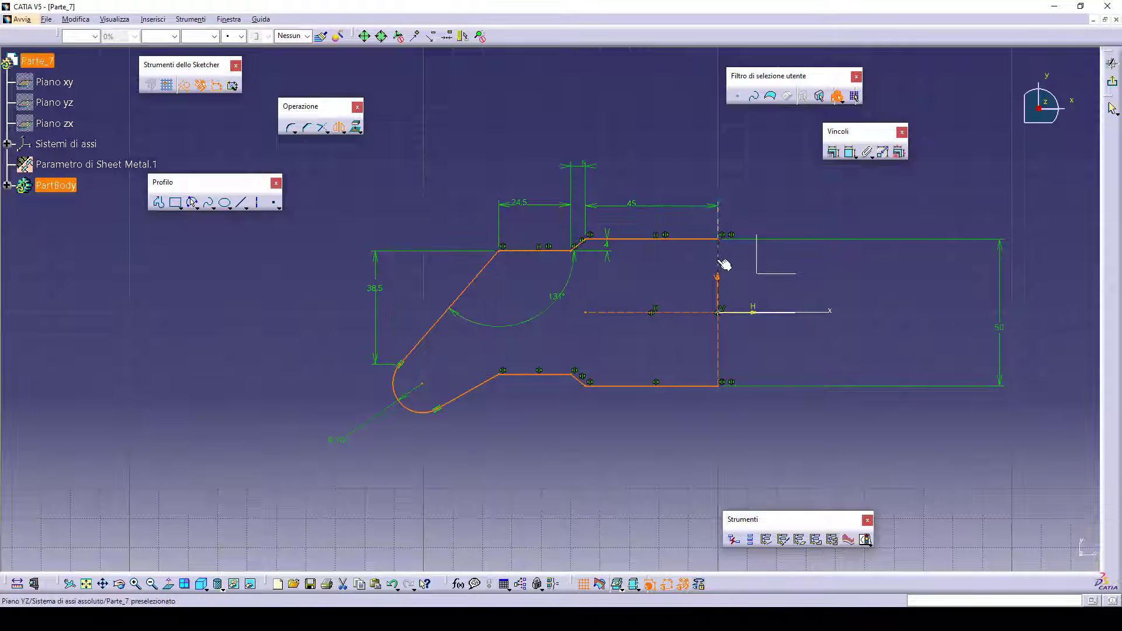
click(717, 275)
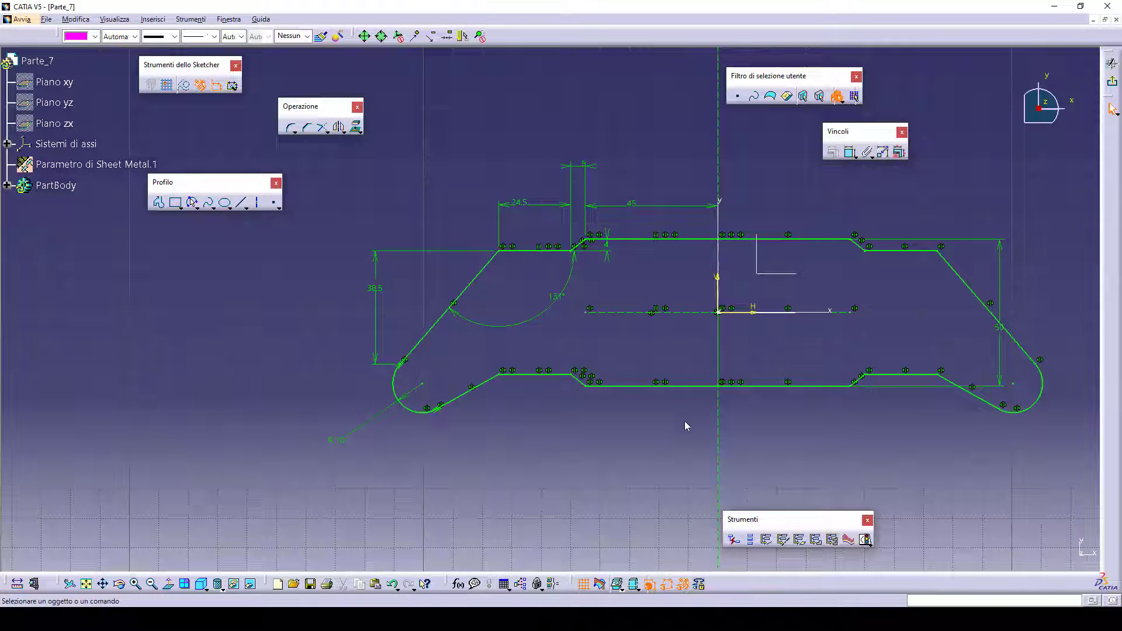
click(641, 436)
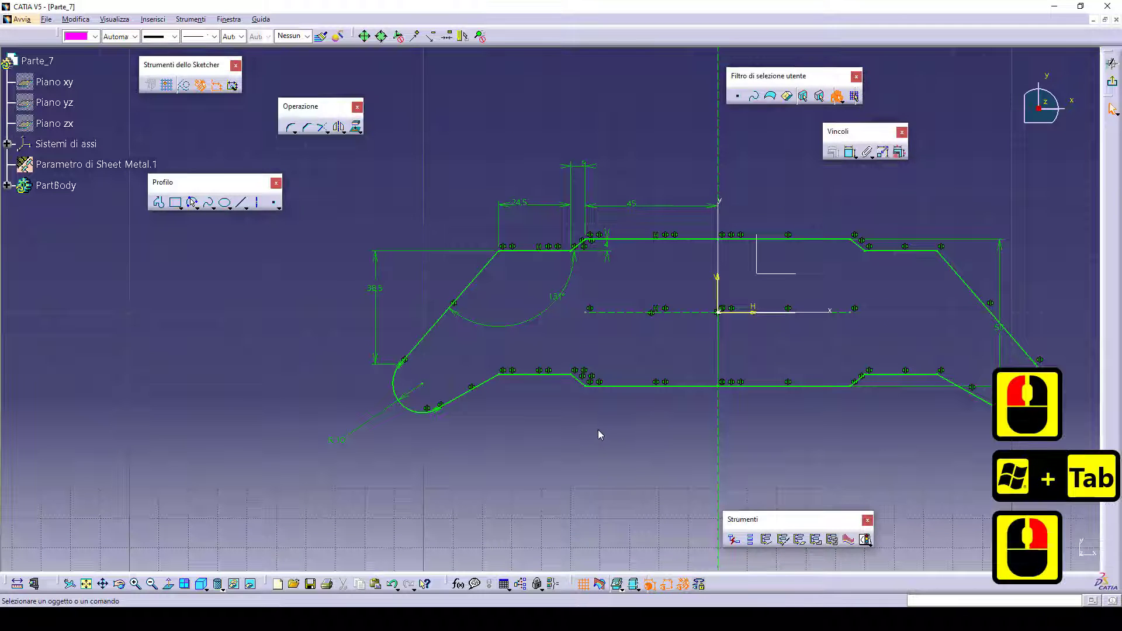
Exit the sketch and create a sheet metal wall from the closed profile with 0 mm offset
mouse_move(603, 459)
middle_down()
mouse_move(447, 474)
mouse_move(491, 486)
mouse_move(492, 448)
middle_up()
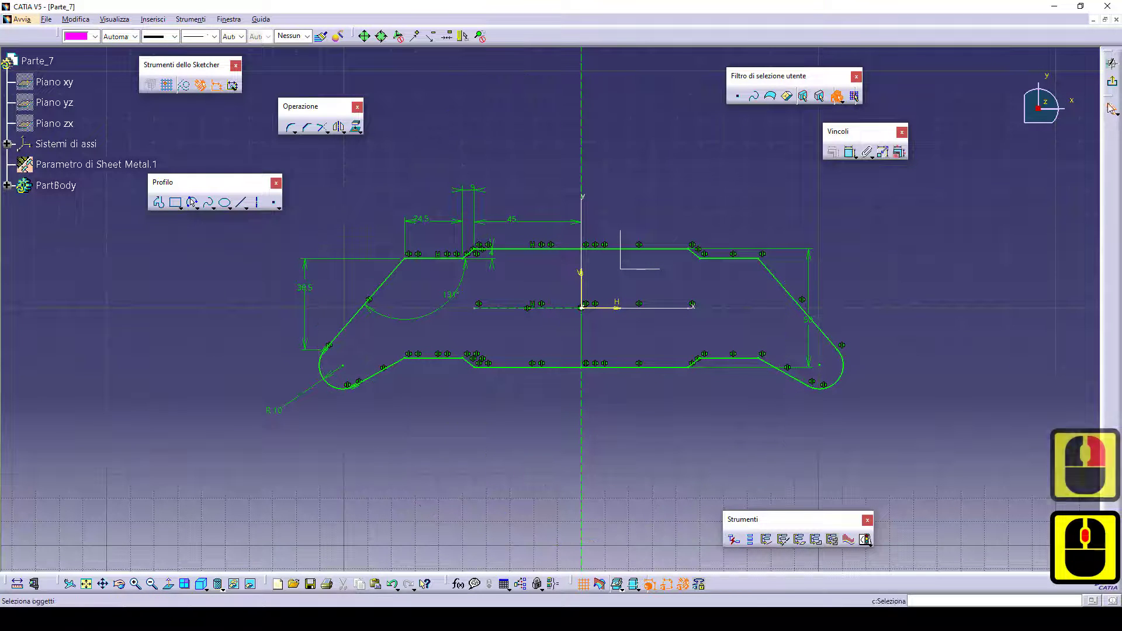
click(1114, 86)
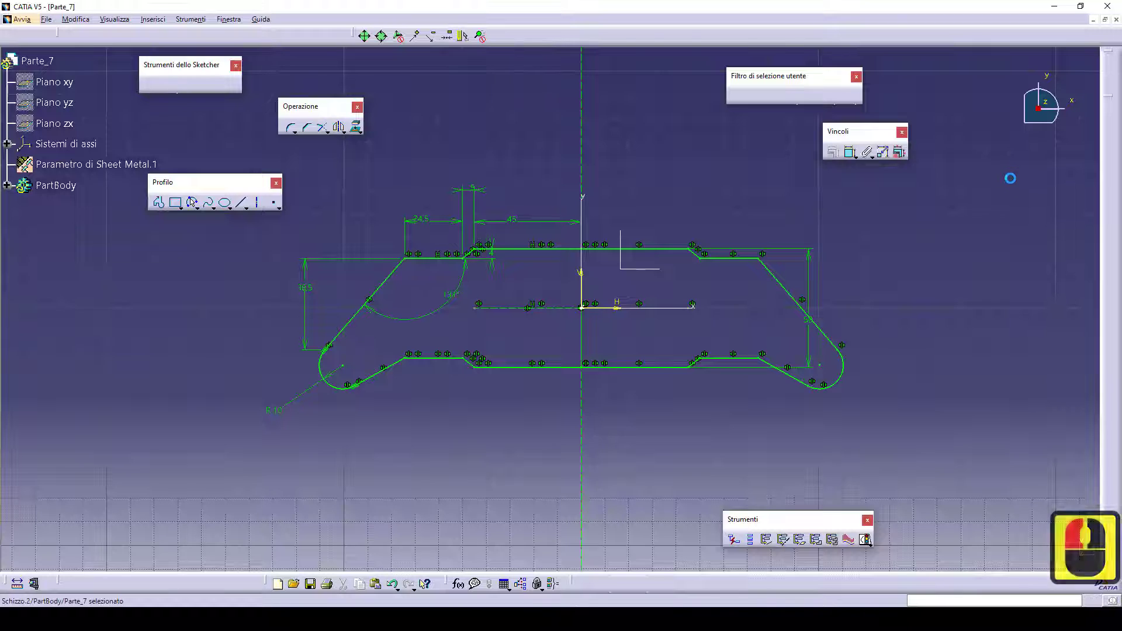
middle_drag(785, 309, 781, 340)
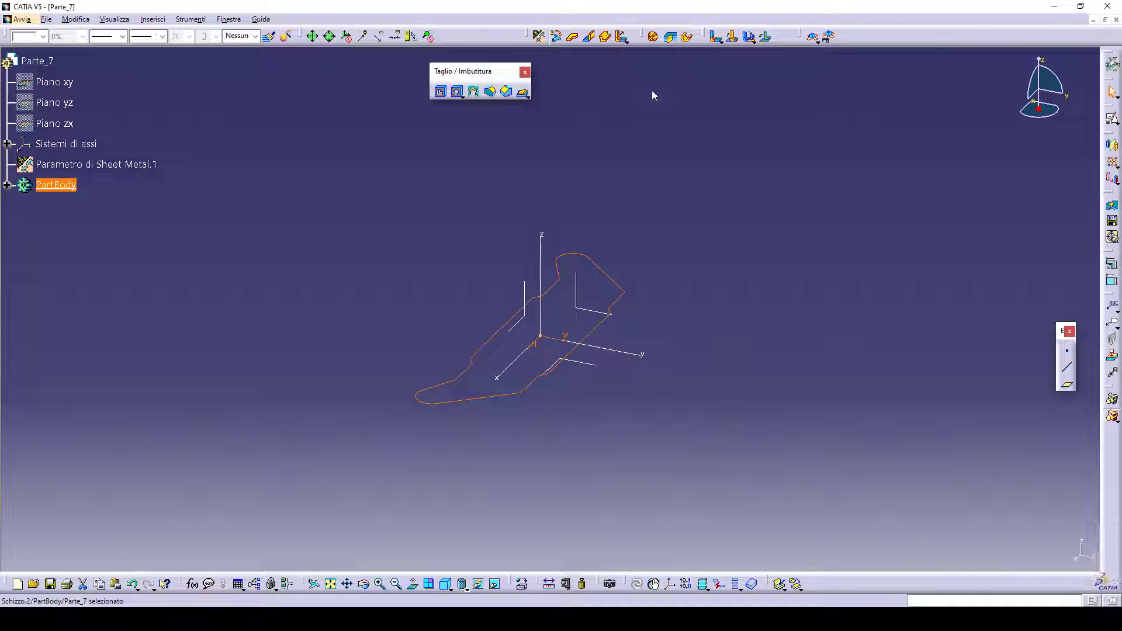
click(571, 45)
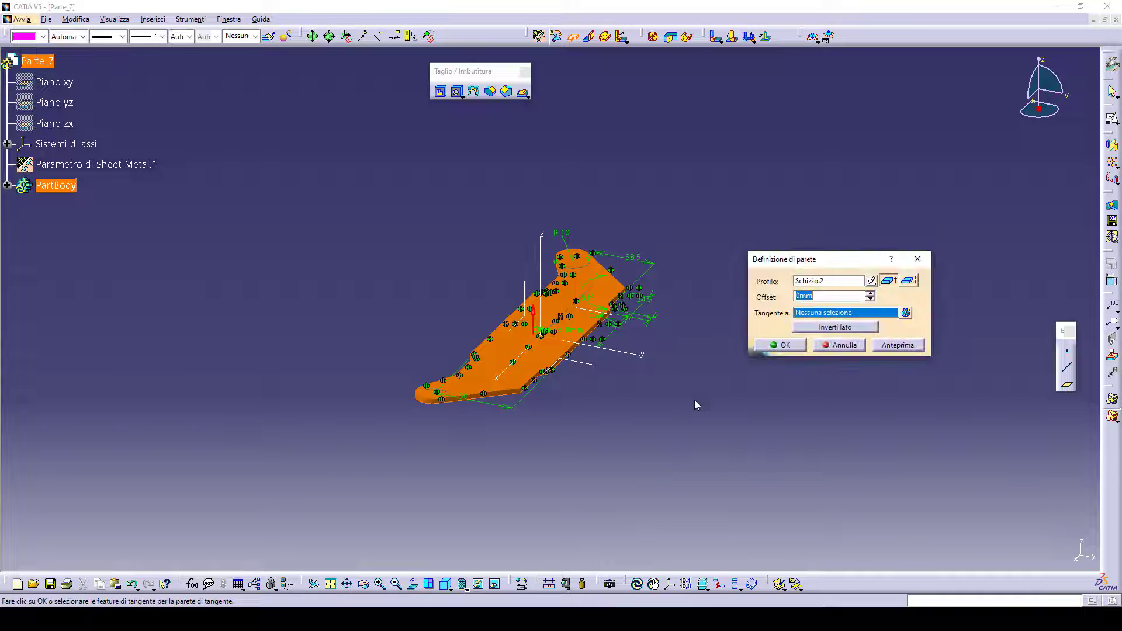
click(775, 350)
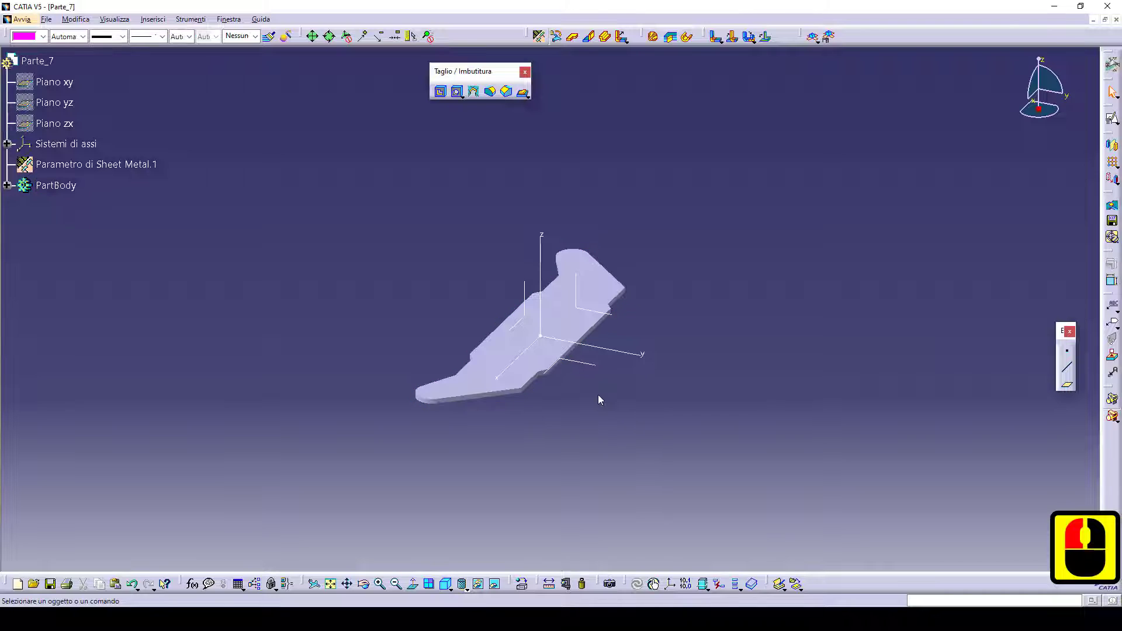
Switch the display to shading with edges without smooth edges and enlarge the wall in the view
middle_drag(599, 400, 602, 404)
click(467, 589)
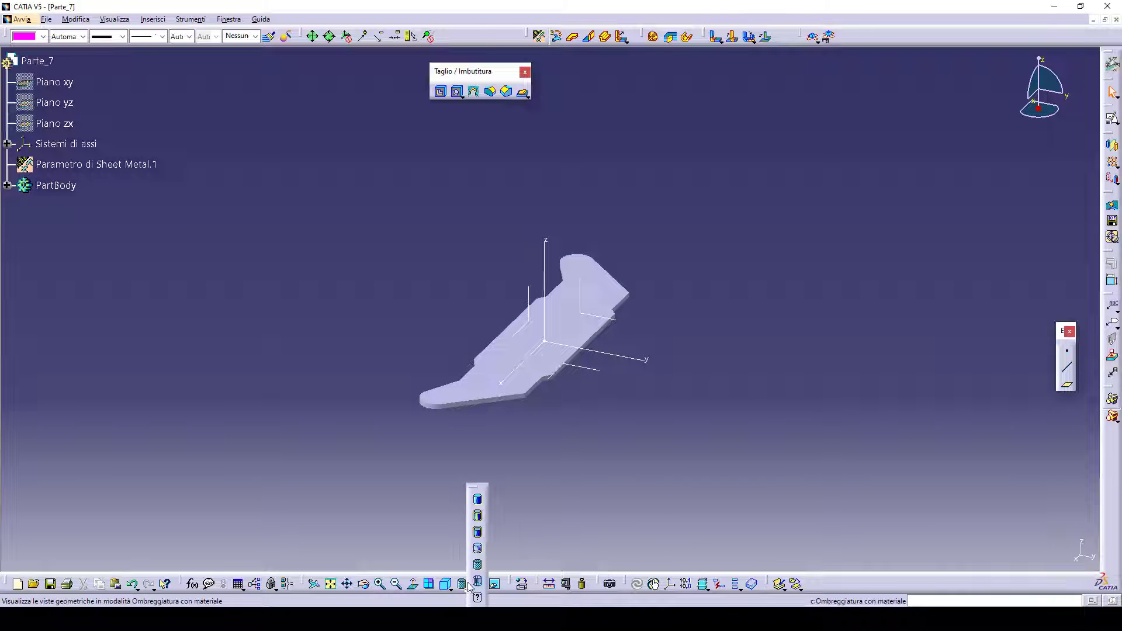
click(477, 532)
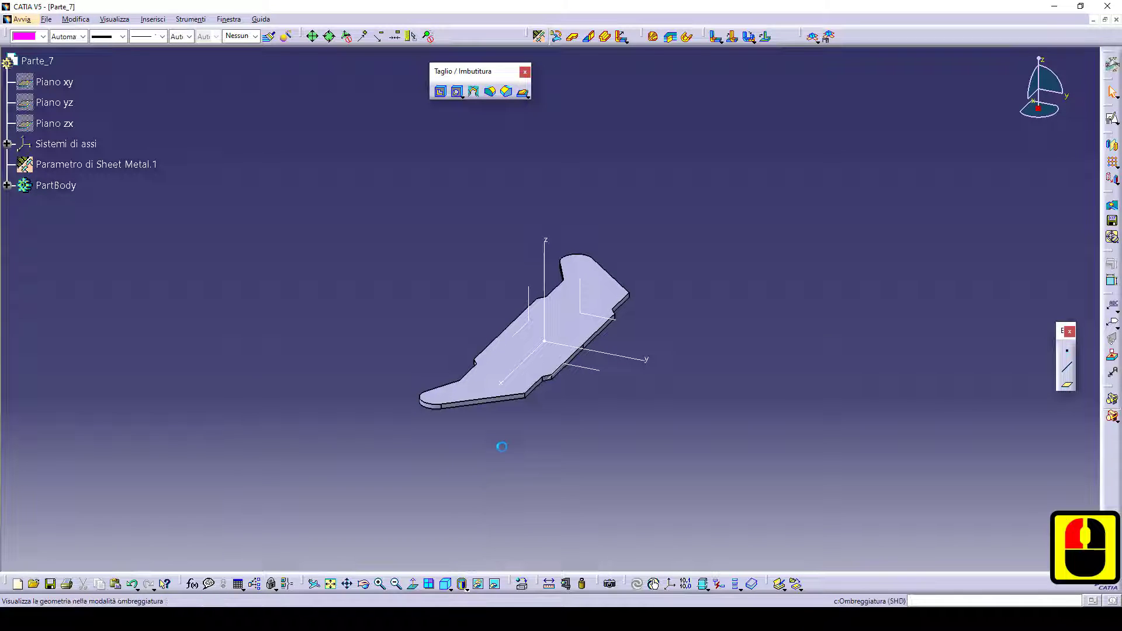
mouse_move(499, 445)
middle_down()
mouse_move(483, 461)
mouse_move(571, 413)
mouse_move(590, 368)
middle_up()
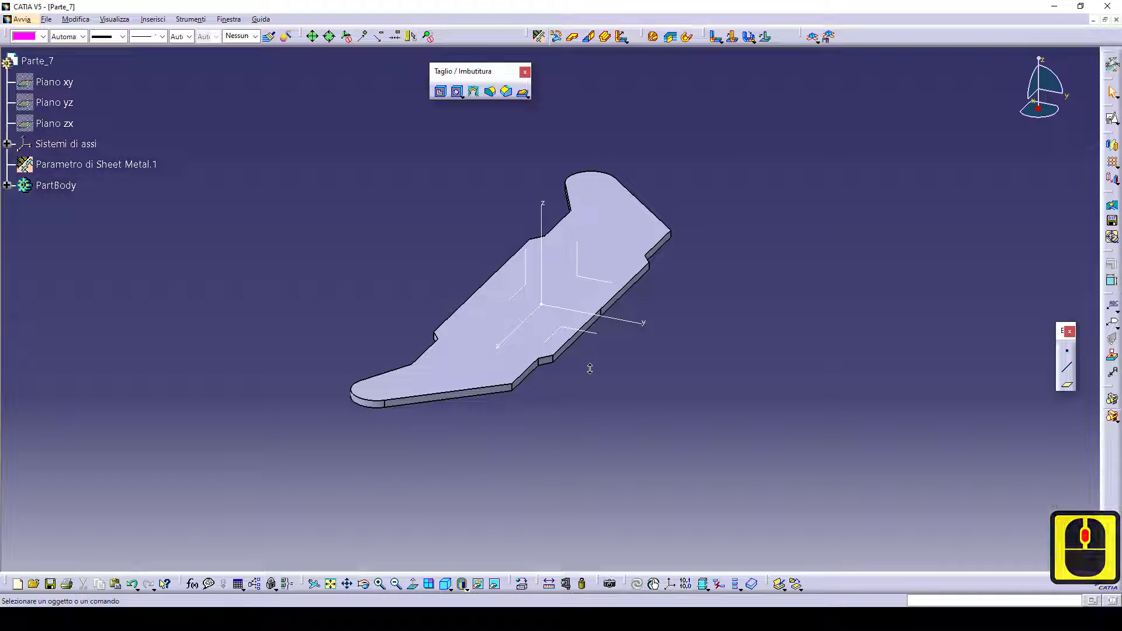
key(F9)
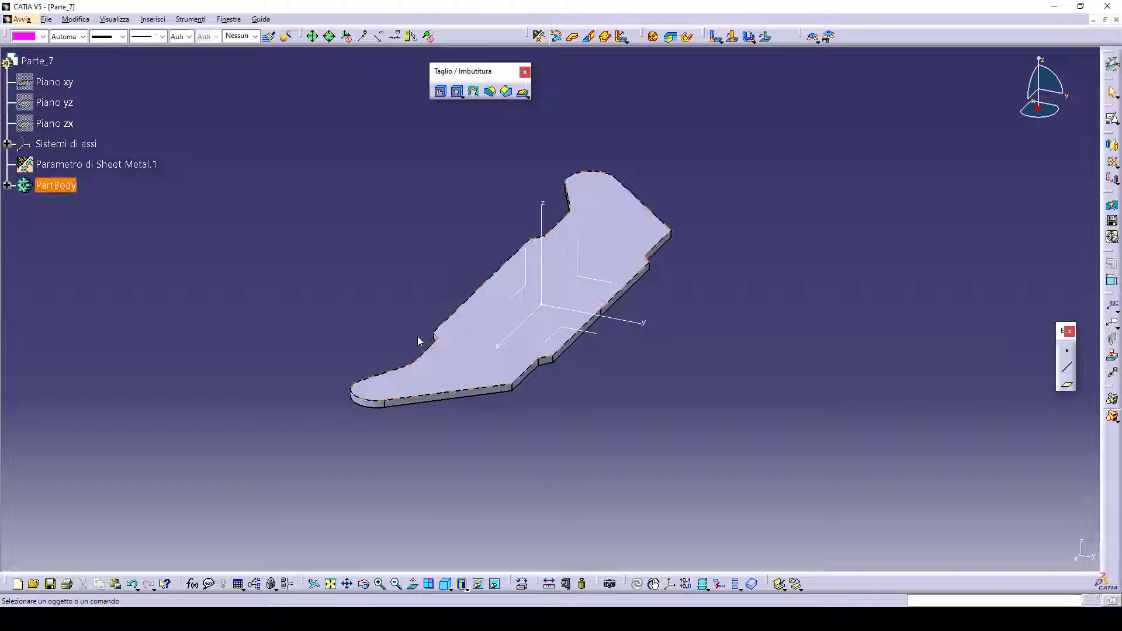
middle_drag(566, 430, 610, 472)
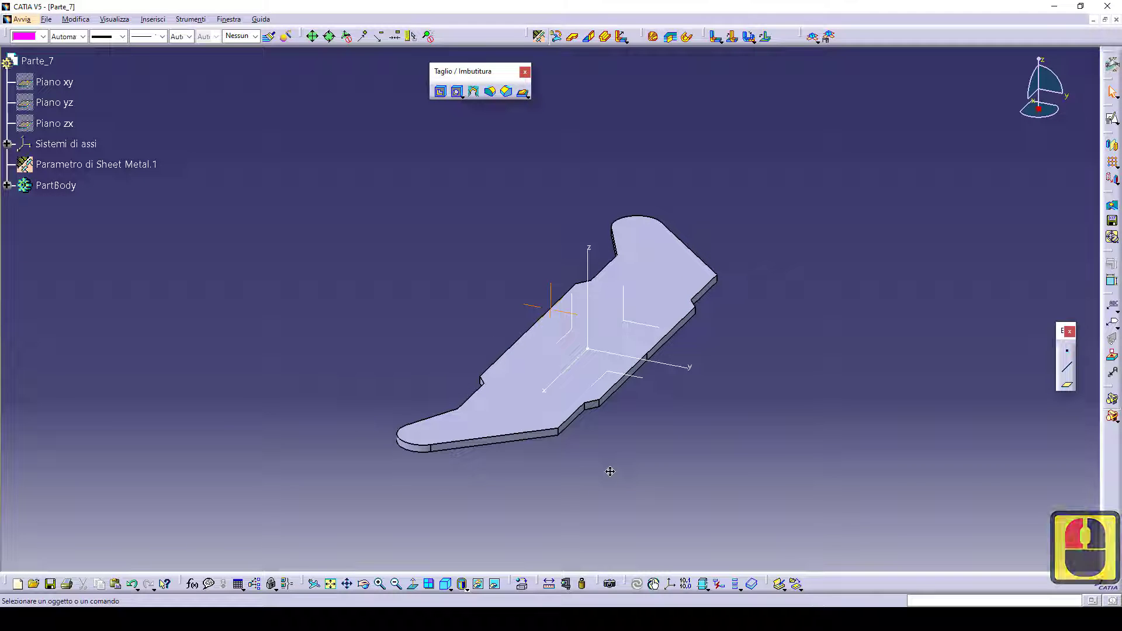
click(566, 383)
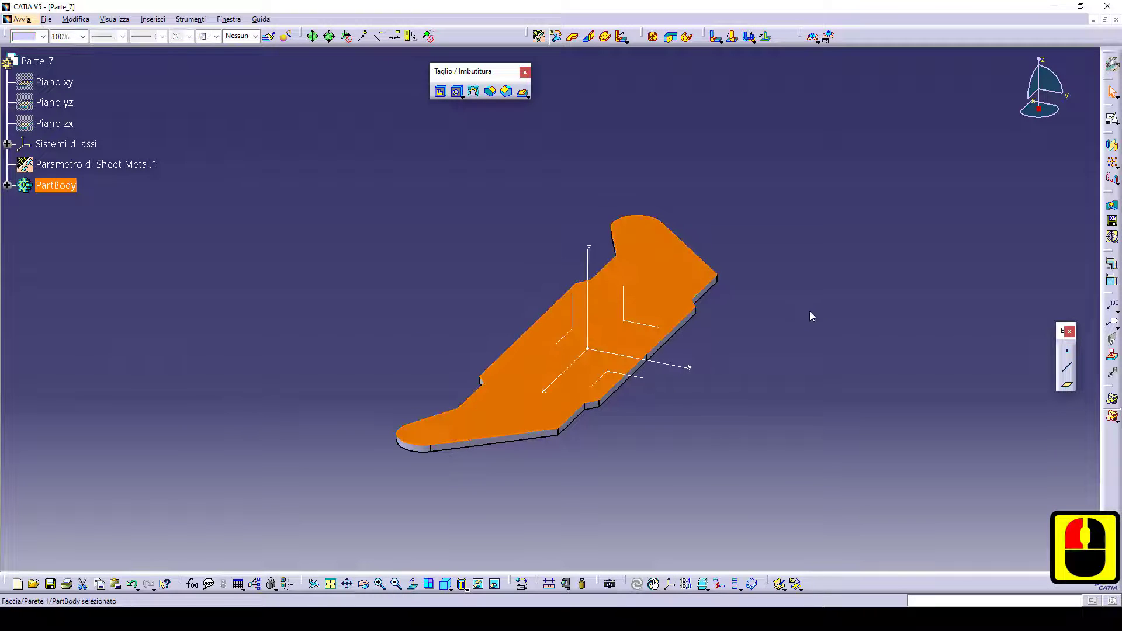
middle_drag(810, 316, 678, 250)
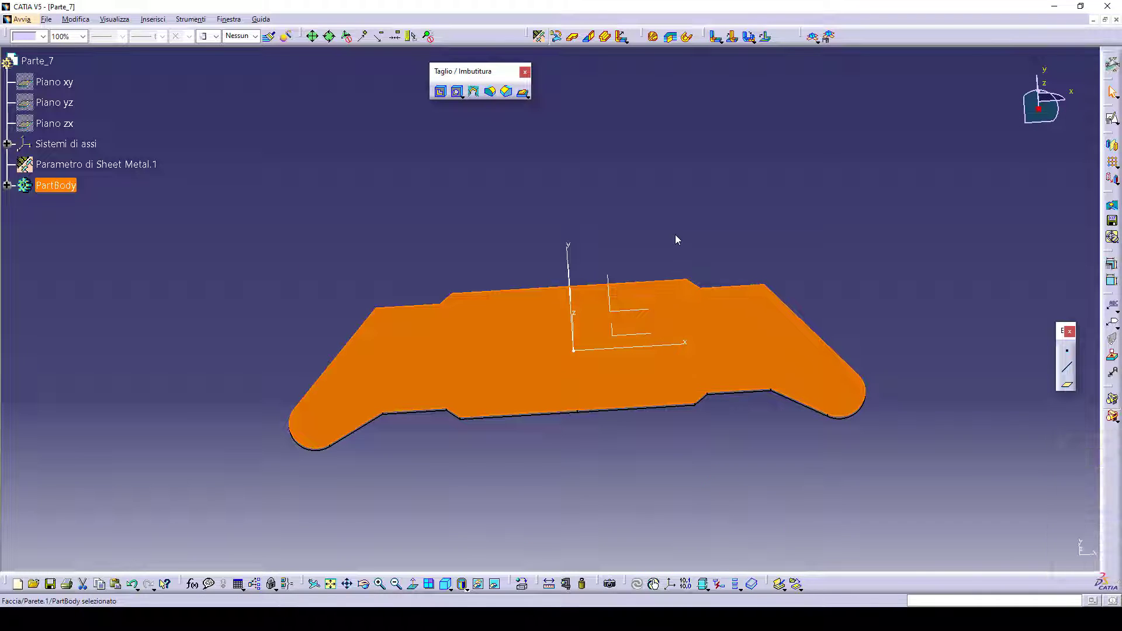
double_click(690, 287)
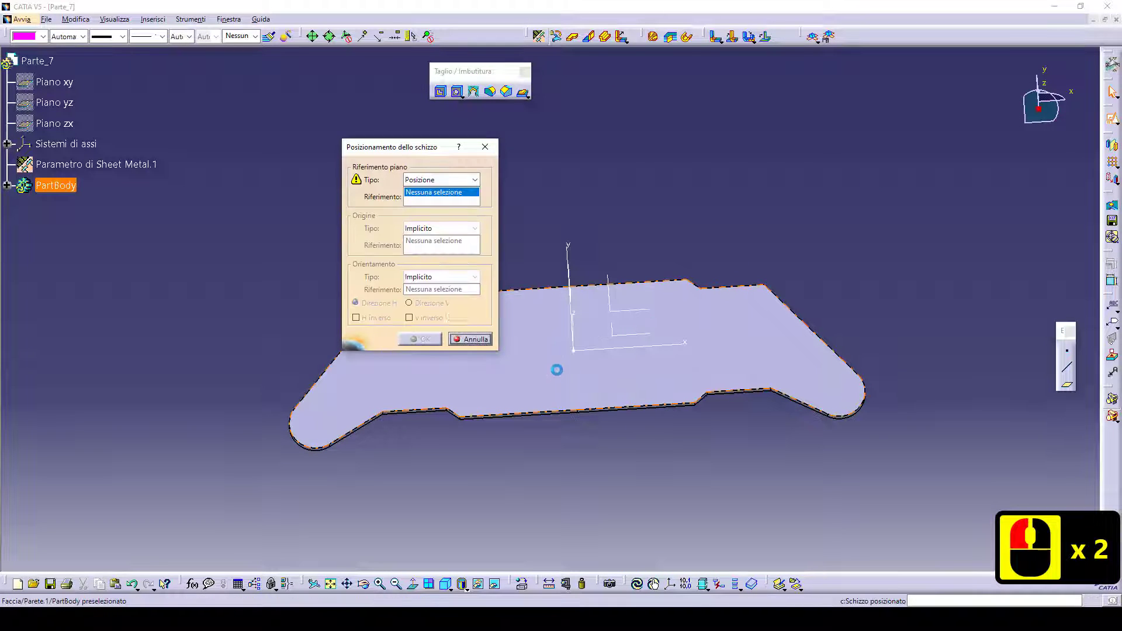
click(559, 374)
mouse_move(557, 375)
middle_down()
mouse_move(535, 426)
mouse_move(438, 369)
middle_up()
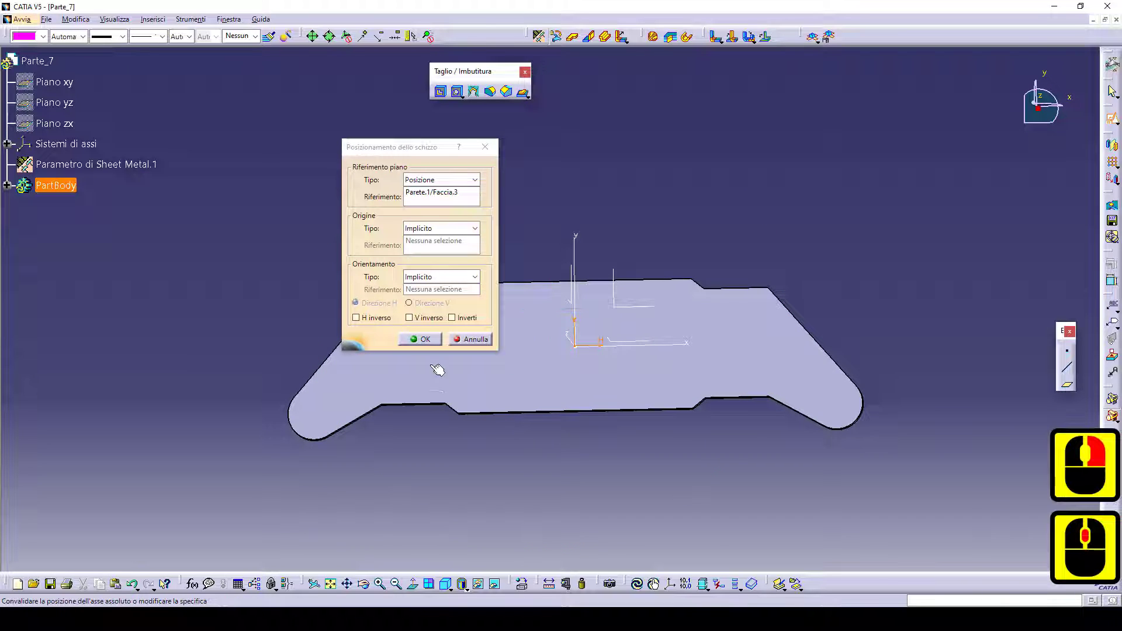
click(483, 149)
mouse_move(531, 243)
middle_down()
mouse_move(529, 268)
mouse_move(565, 210)
middle_up()
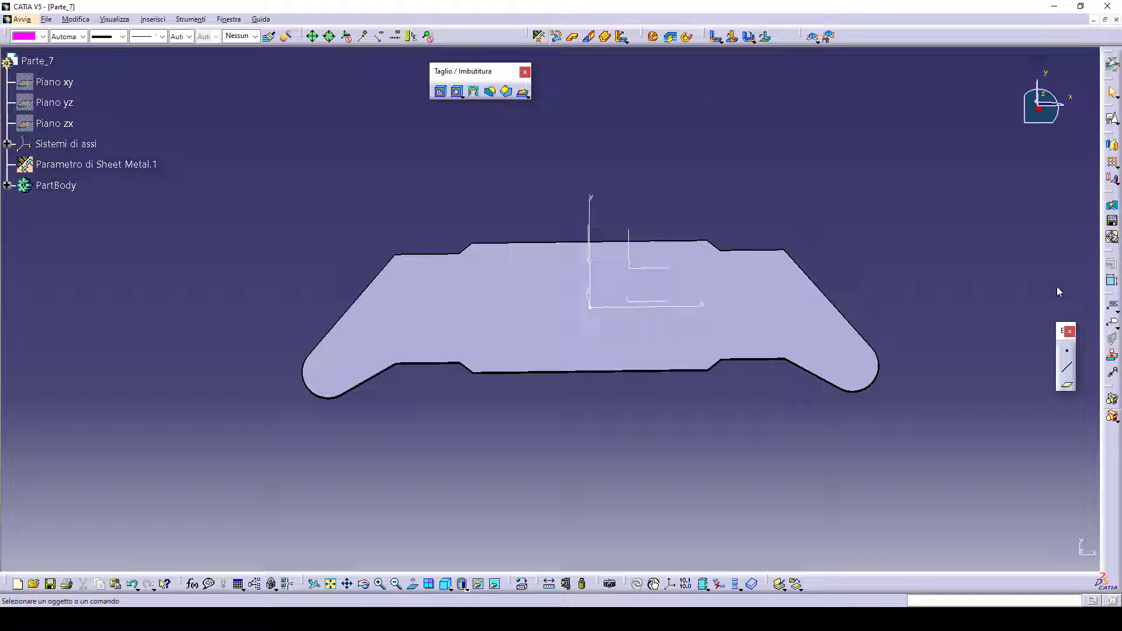
Create a 10 mm diameter hole concentric with the wall's left rounded tip, extending up to the next element
drag(1050, 420, 1055, 427)
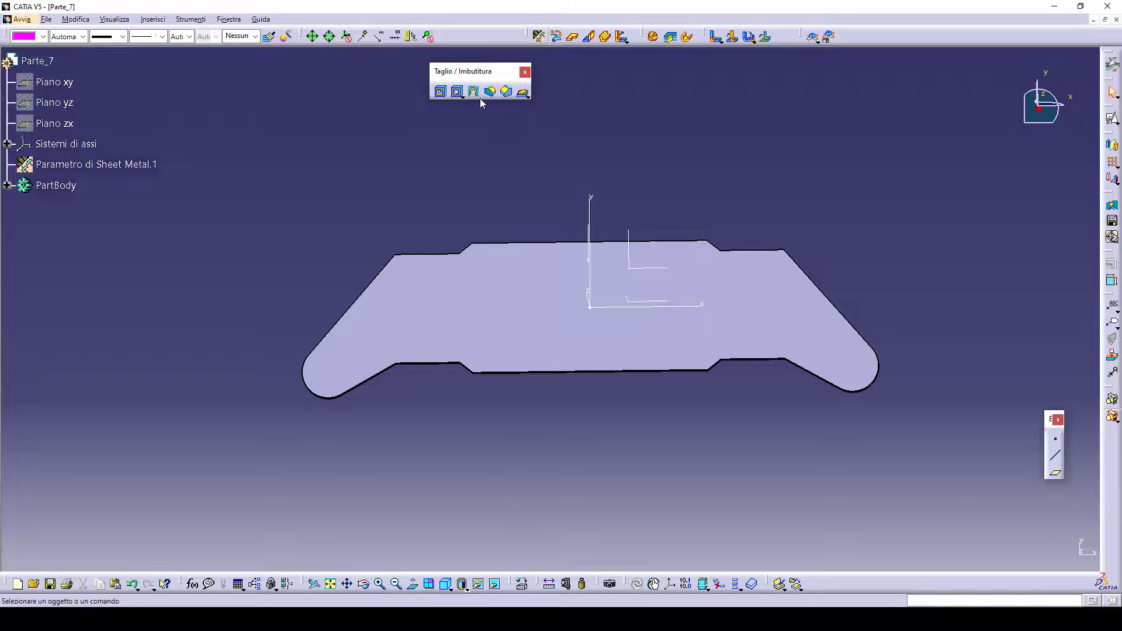
click(457, 94)
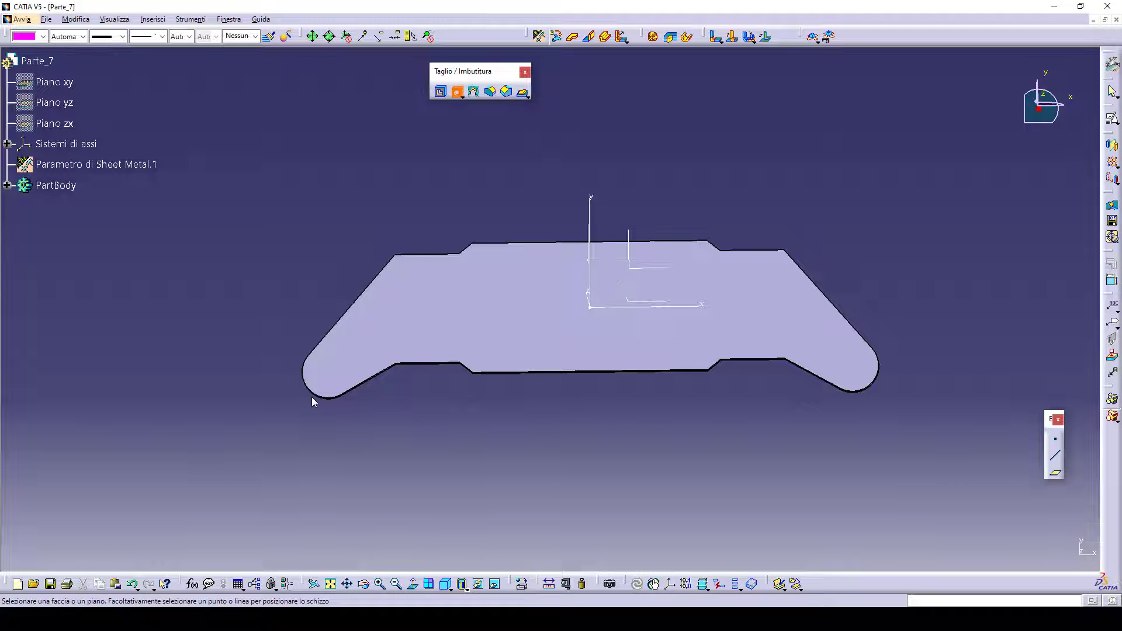
middle_drag(367, 426, 440, 301)
middle_drag(439, 301, 492, 253)
click(340, 363)
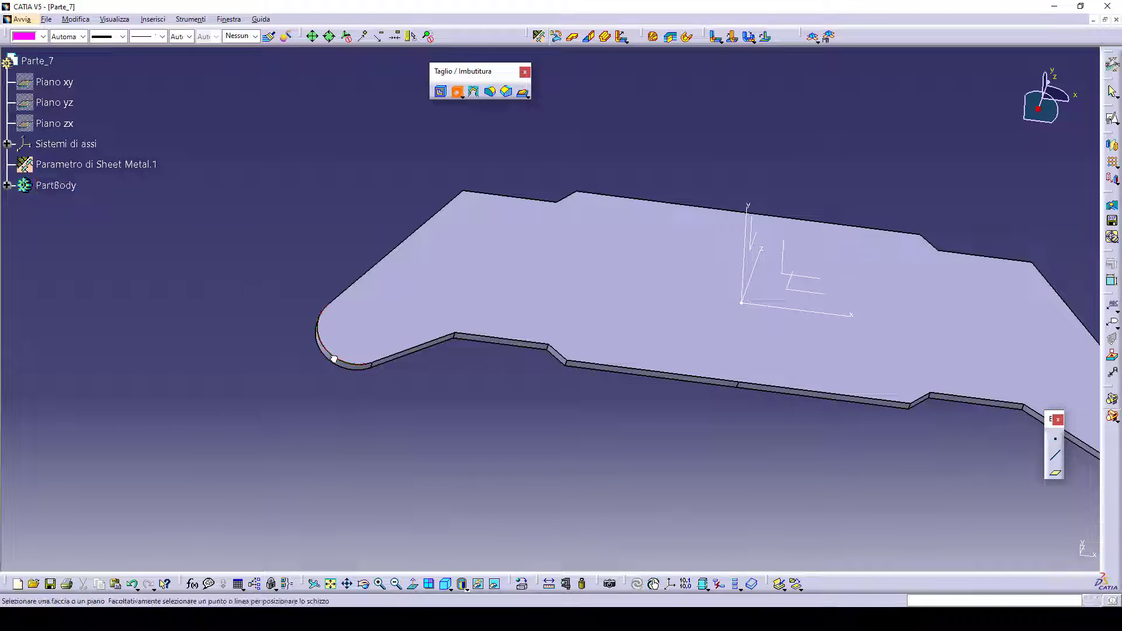
ctrl+click(405, 316)
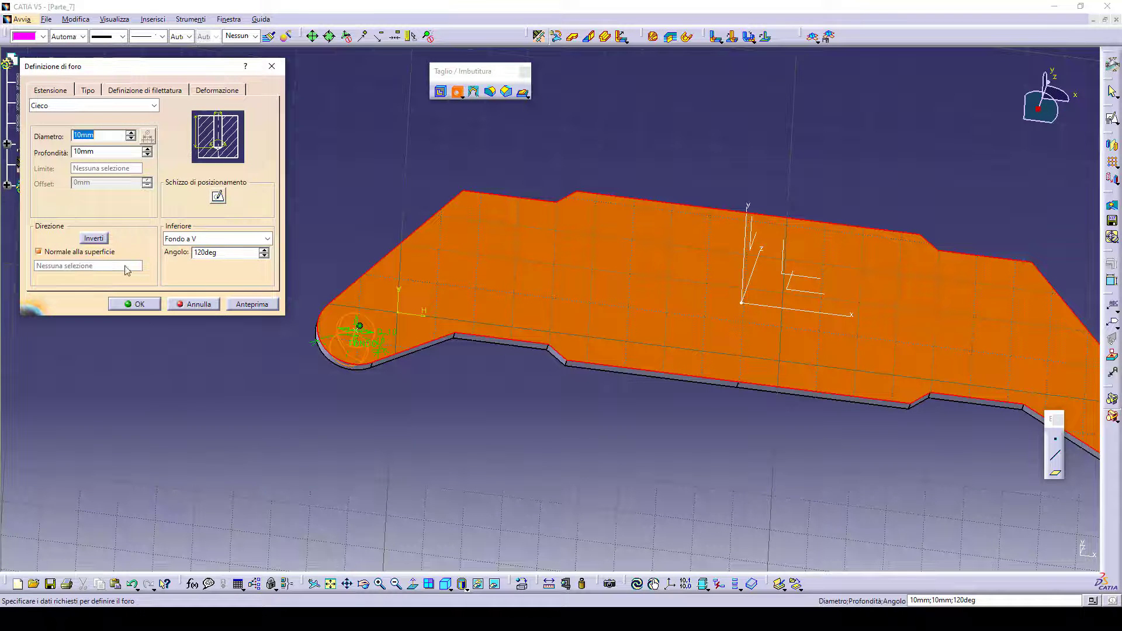
click(265, 240)
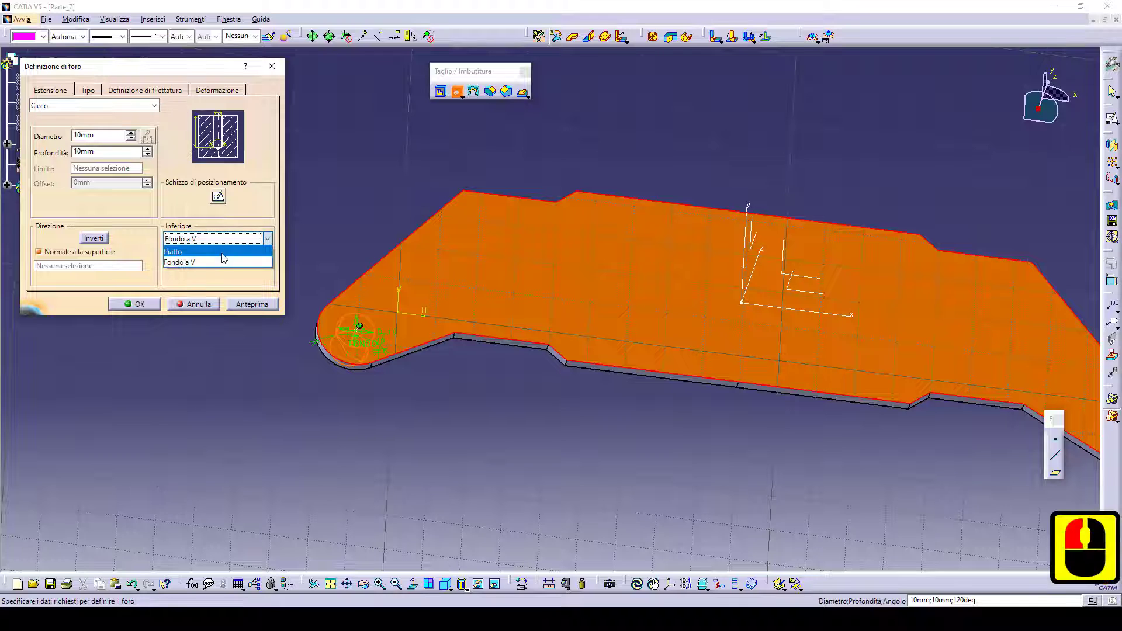
click(216, 247)
click(139, 106)
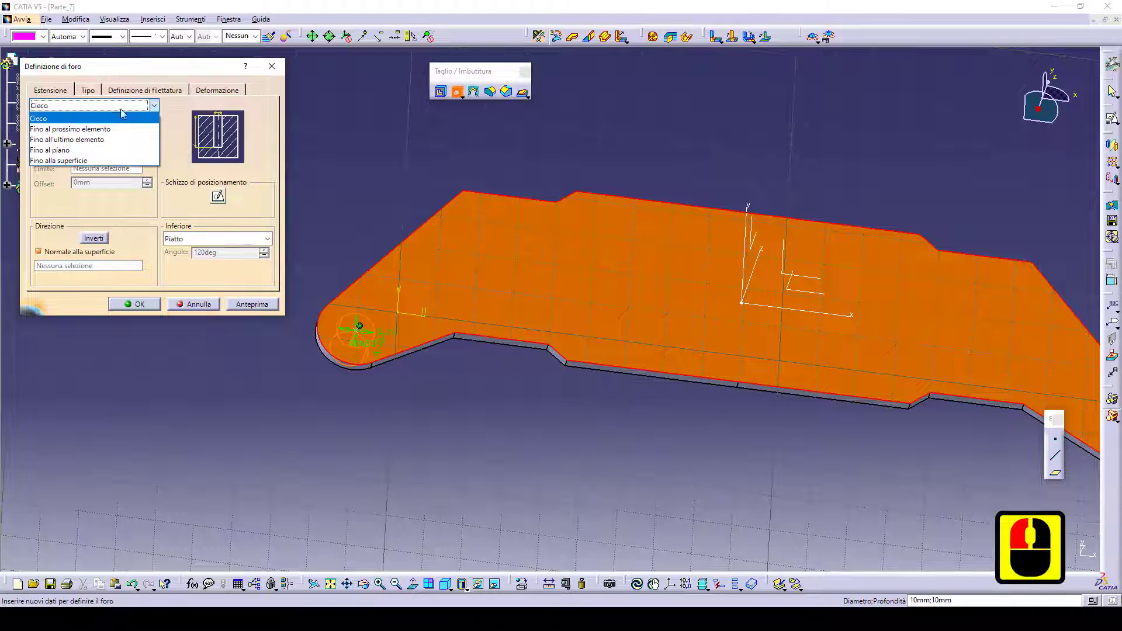
click(105, 127)
click(138, 304)
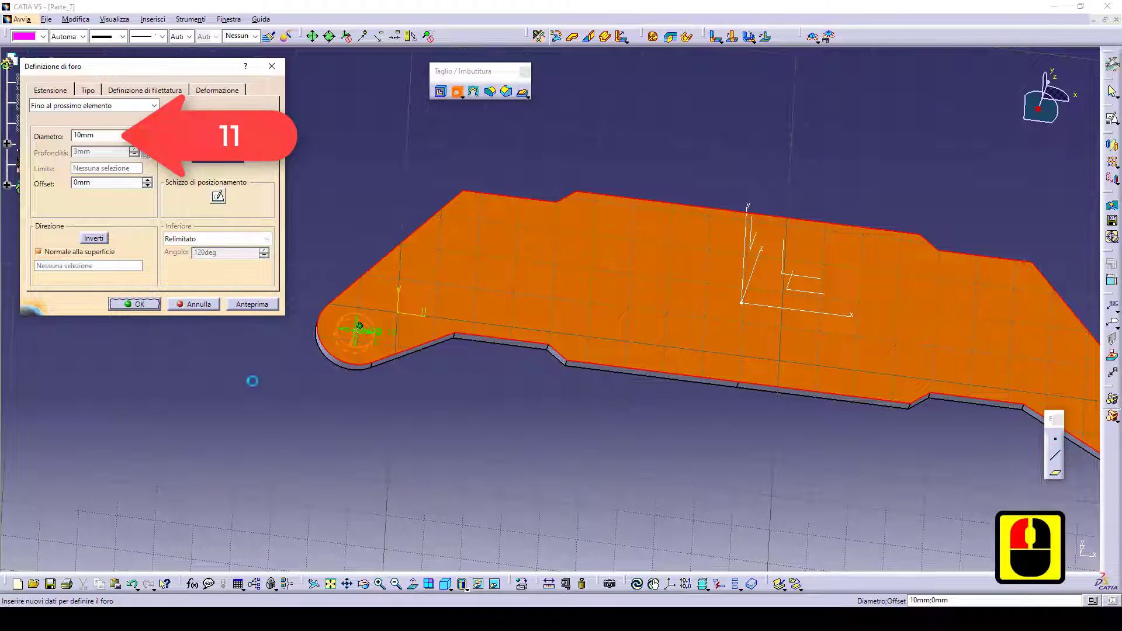
Mirror the tip hole about the yz plane of the axis system onto the opposite rounded tip
mouse_move(486, 396)
middle_down()
mouse_move(431, 395)
mouse_move(406, 418)
mouse_move(491, 406)
mouse_move(476, 413)
middle_up()
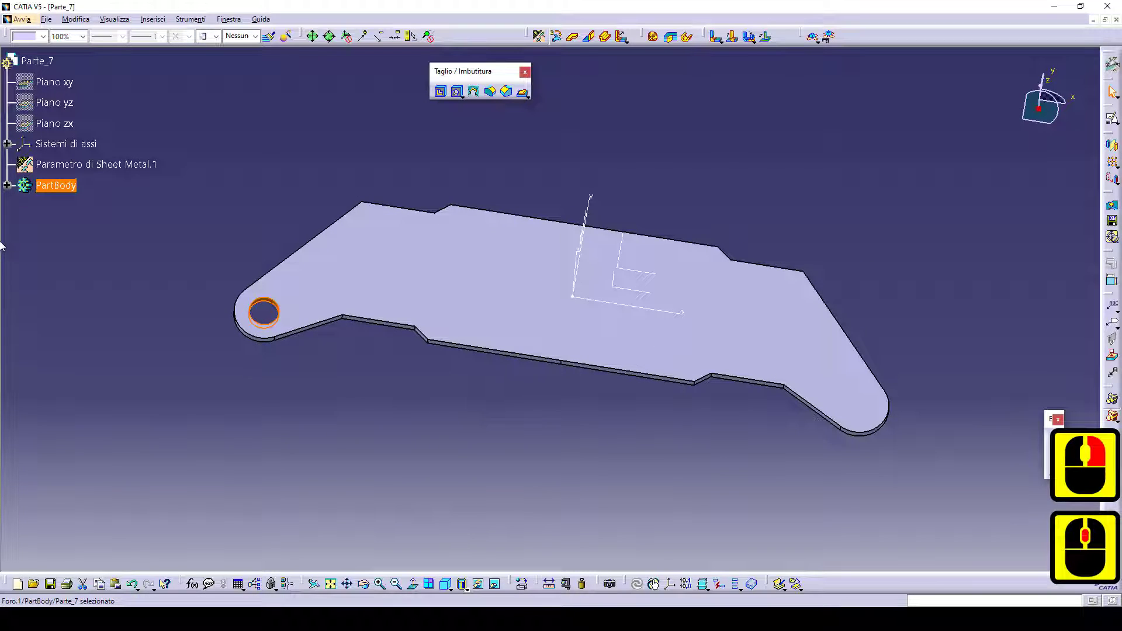
click(7, 186)
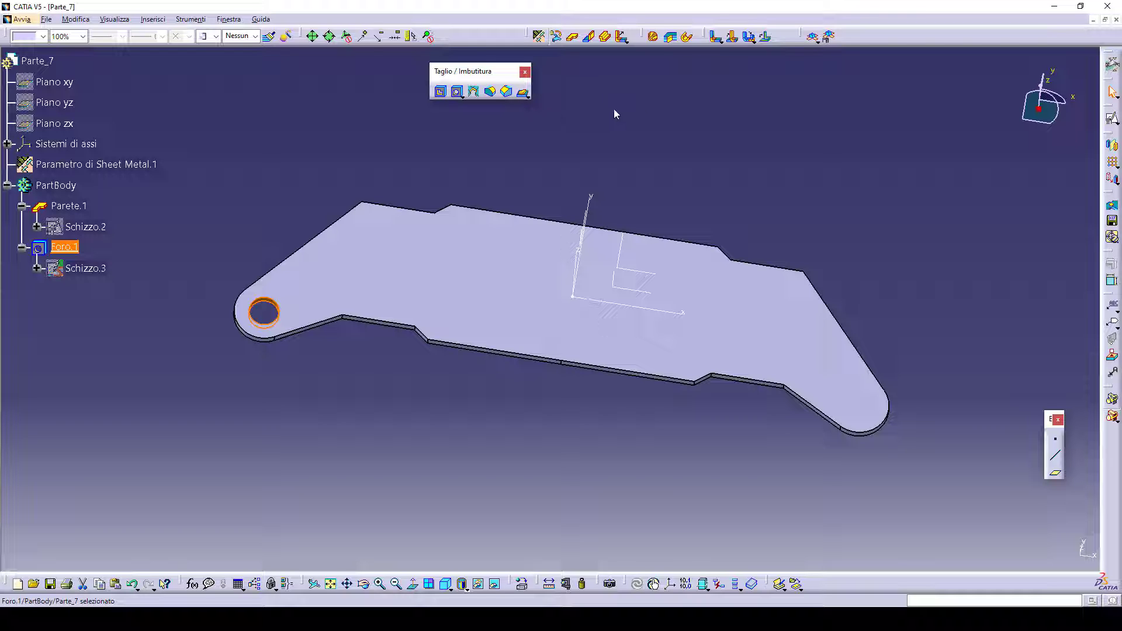
click(1112, 147)
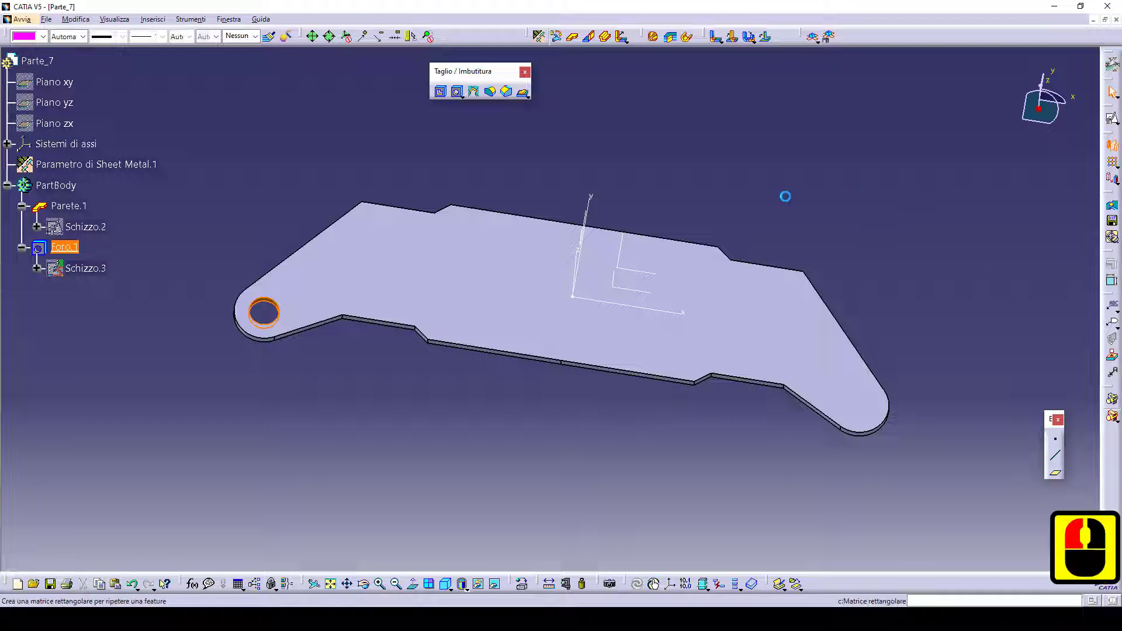
middle_drag(672, 244, 581, 269)
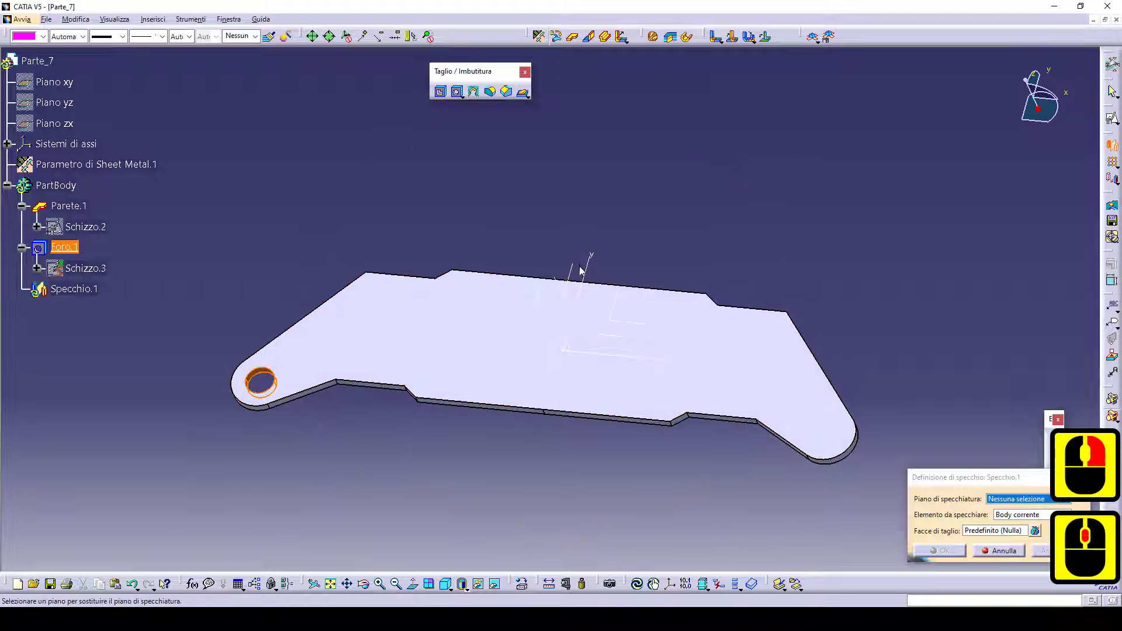
click(577, 275)
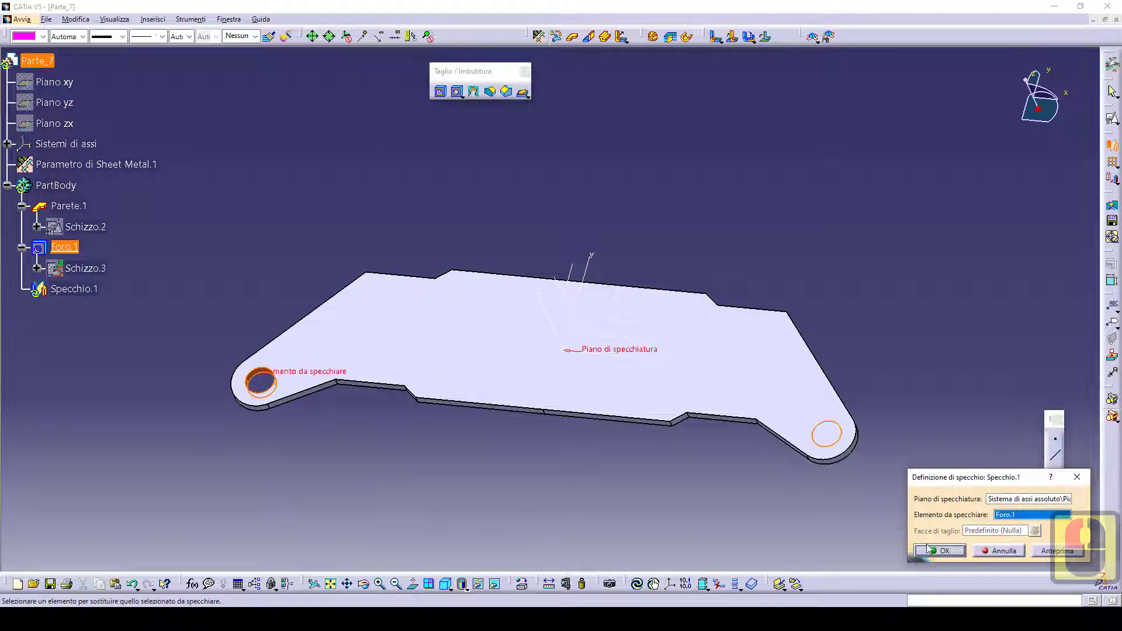
click(932, 551)
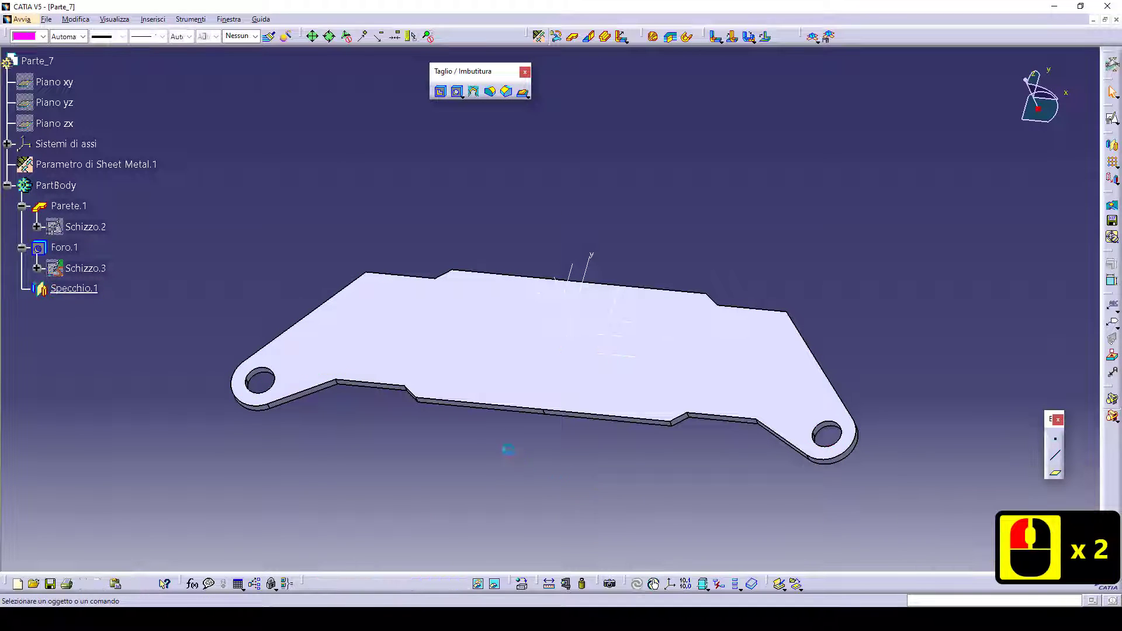
Start a second 10 mm hole up to the next element on the wall's left portion and open its positioning sketch
middle_drag(501, 455, 489, 396)
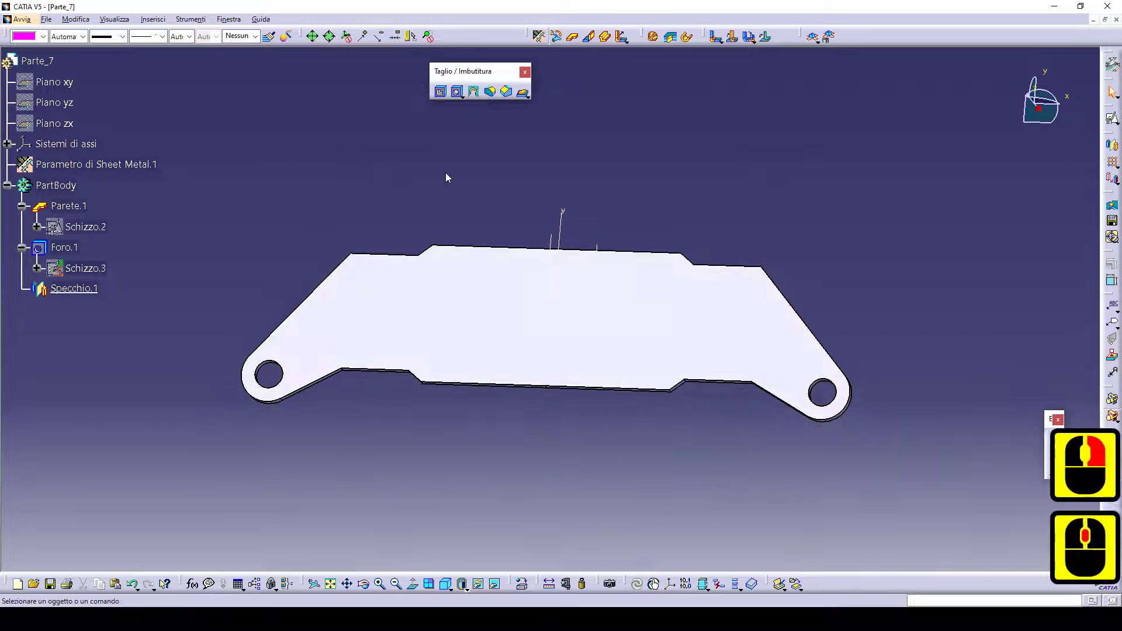
click(455, 96)
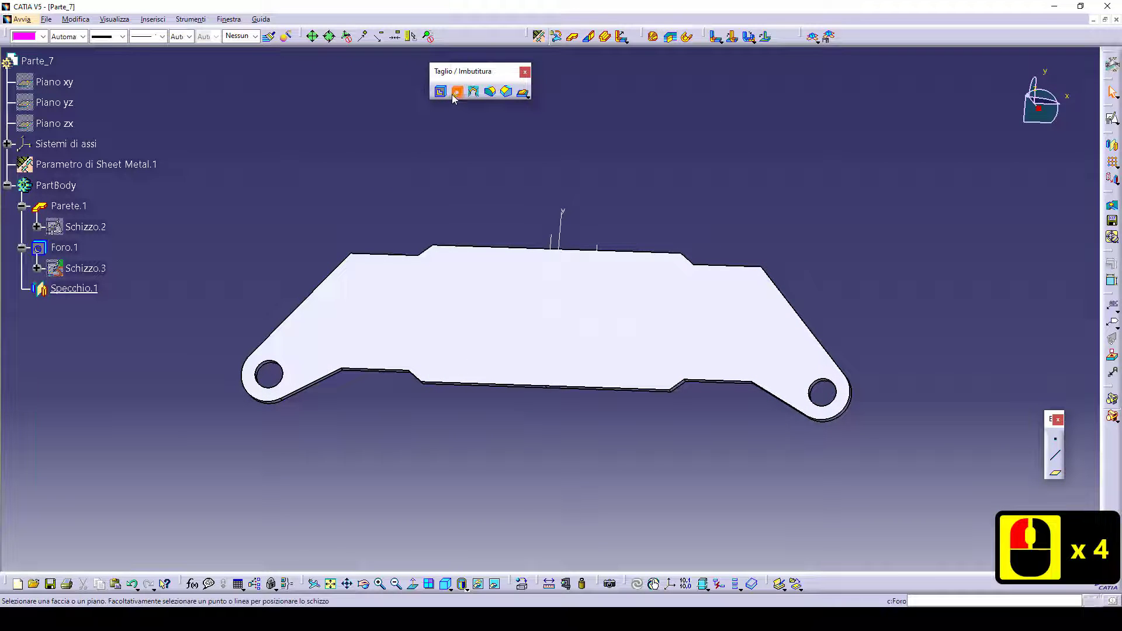
click(393, 310)
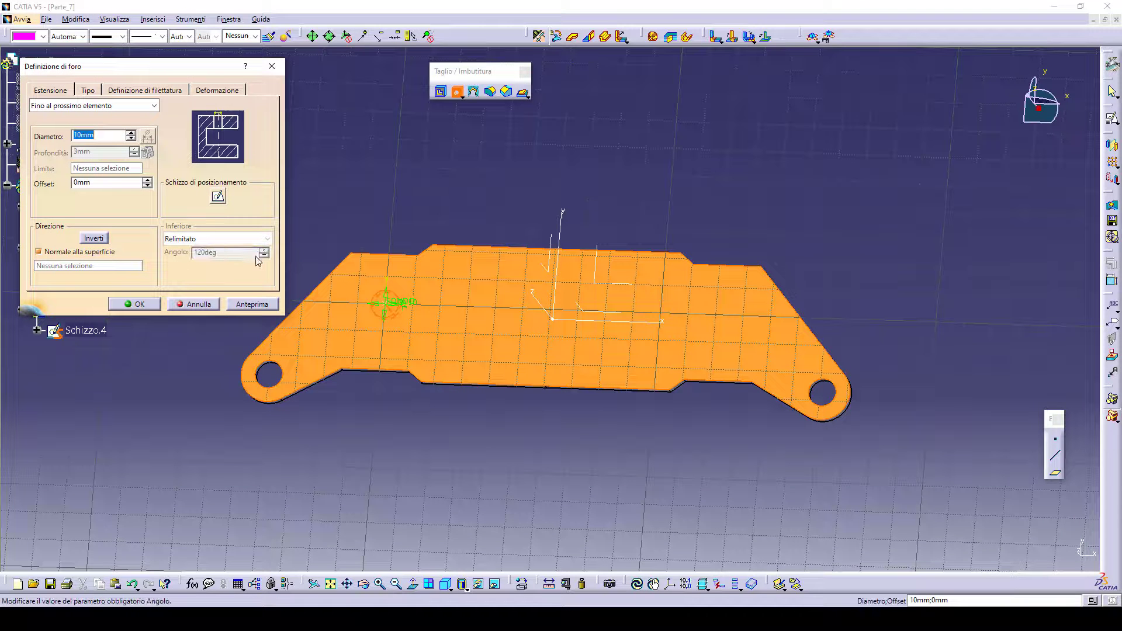
click(218, 197)
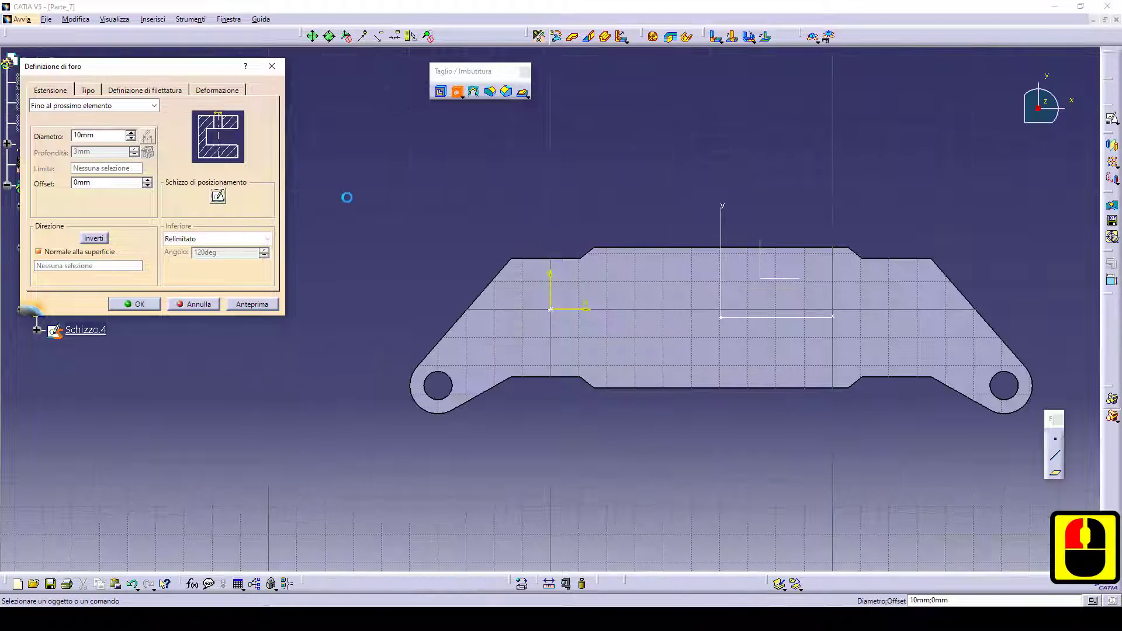
Draw a vertical line down across the wall from near its upper-left corner
mouse_move(497, 268)
middle_down()
mouse_move(446, 255)
mouse_move(449, 226)
mouse_move(430, 211)
middle_up()
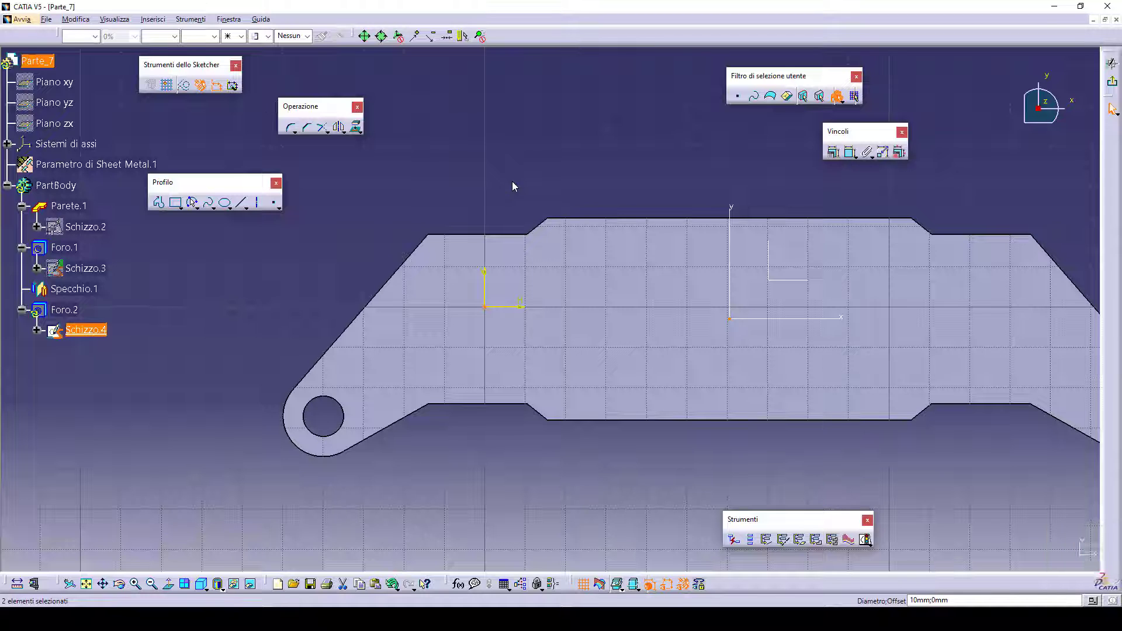
click(610, 170)
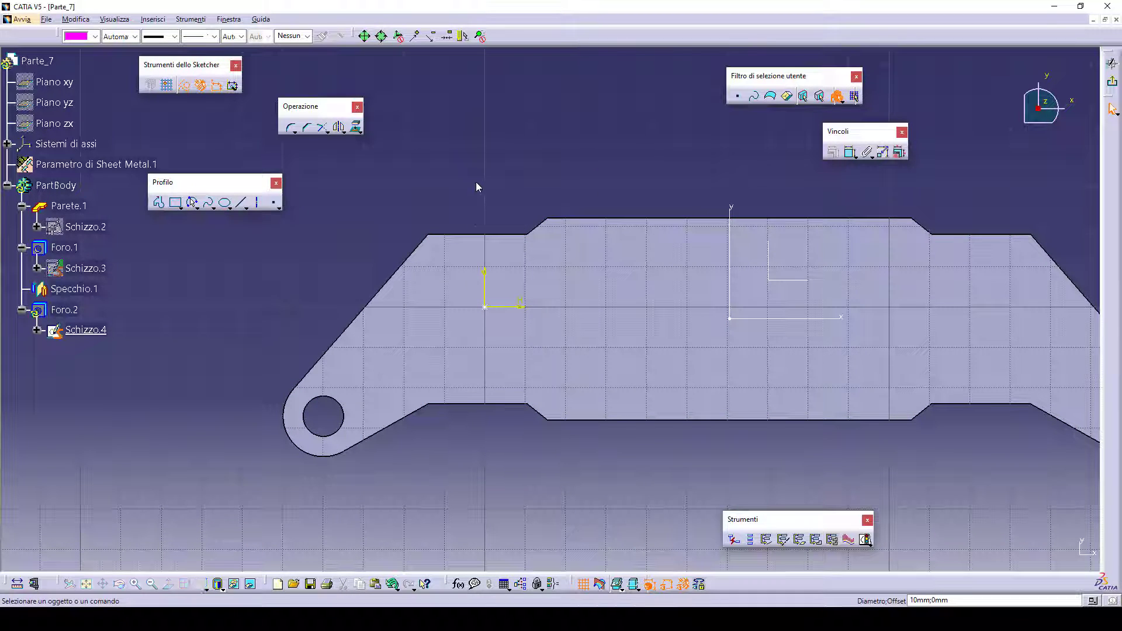
click(261, 202)
click(240, 203)
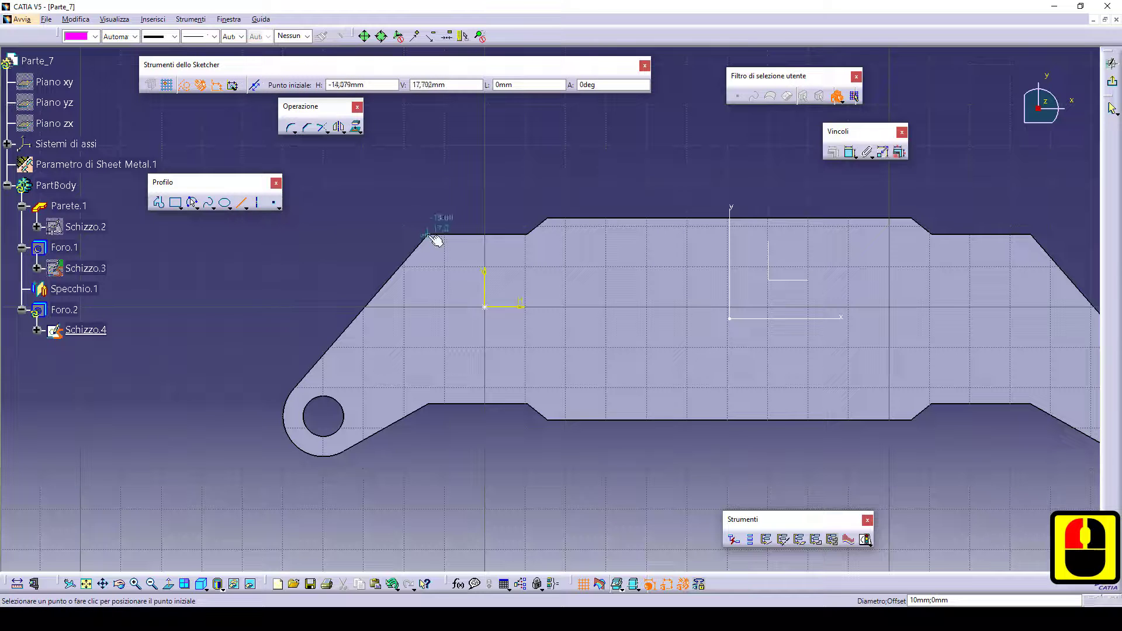
click(431, 236)
click(433, 370)
double_click(327, 240)
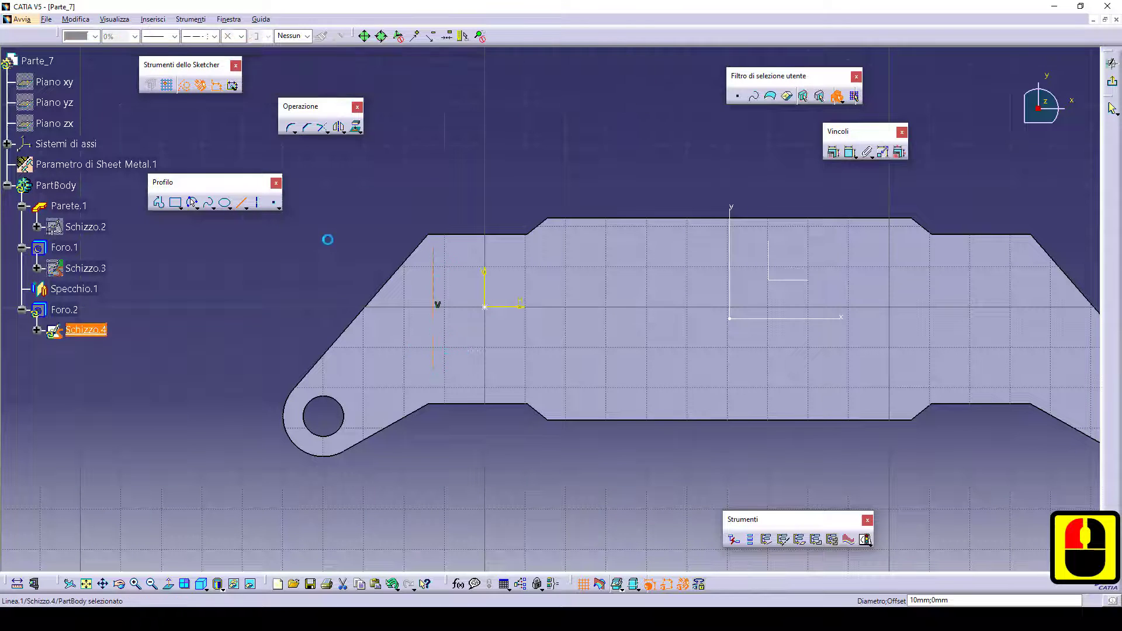
Make the upper endpoint of the vertical line coincident with the wall's upper-left corner vertex
click(434, 247)
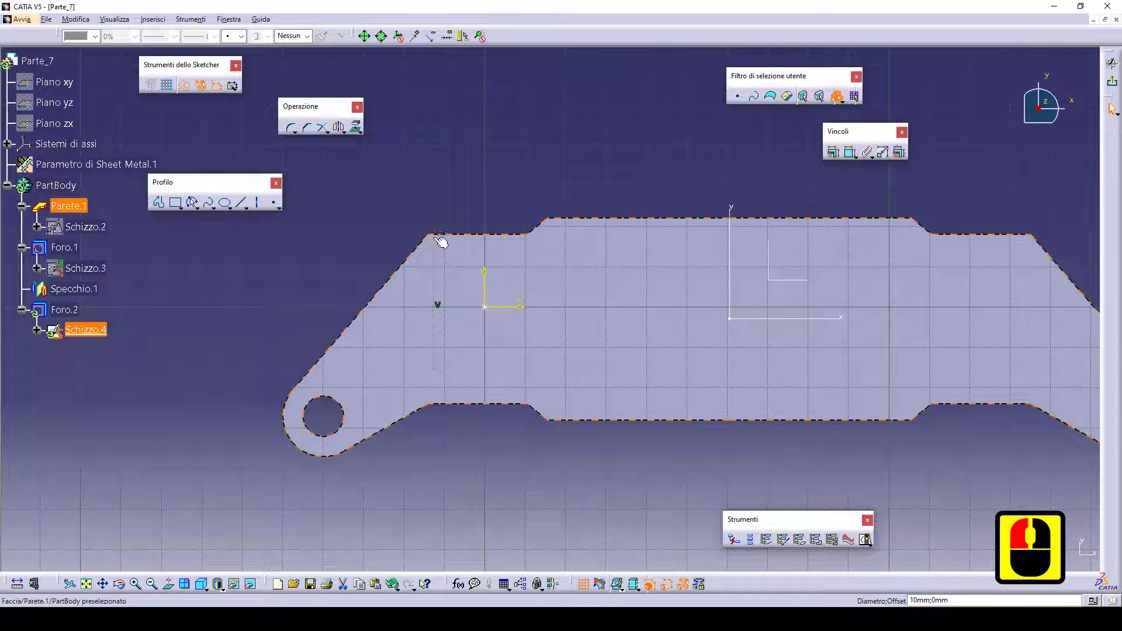
ctrl+click(438, 237)
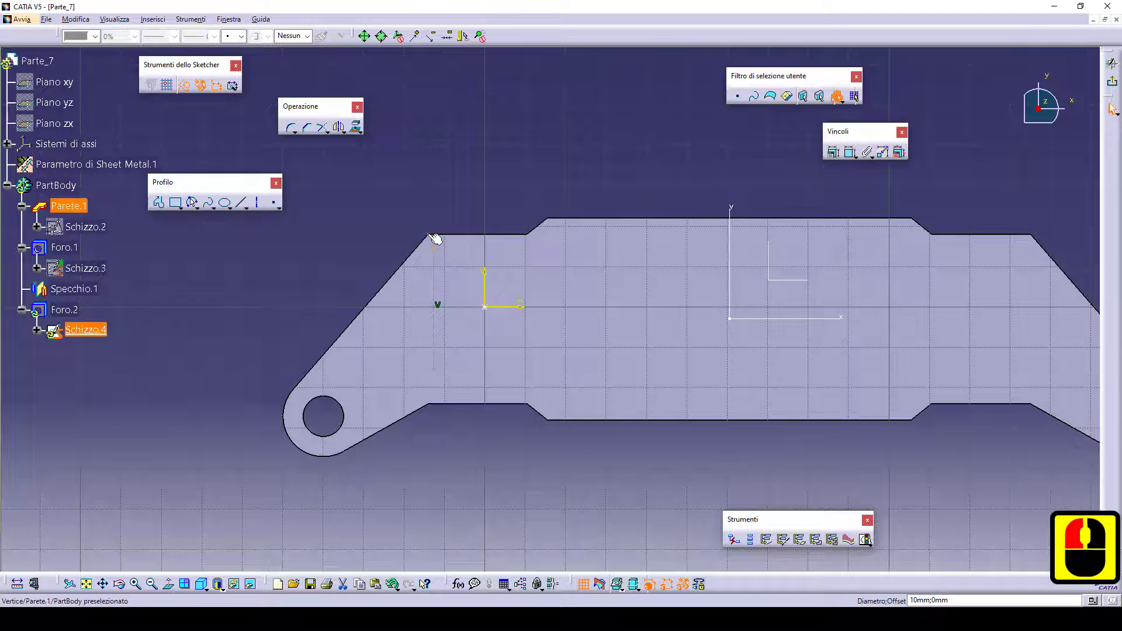
click(833, 152)
click(301, 194)
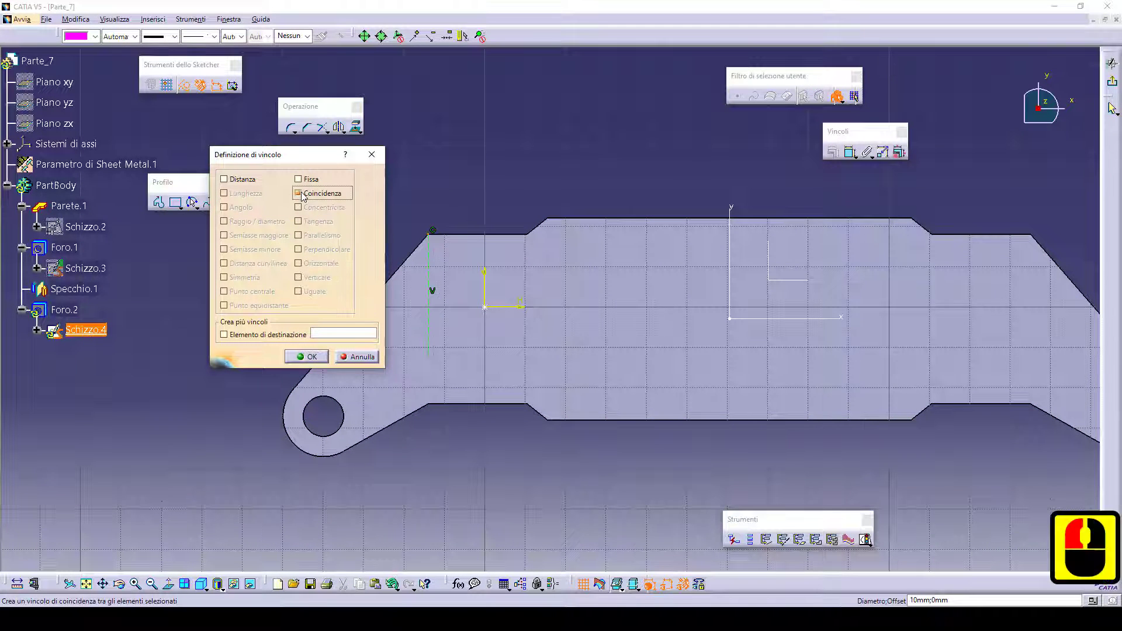
click(305, 356)
click(590, 503)
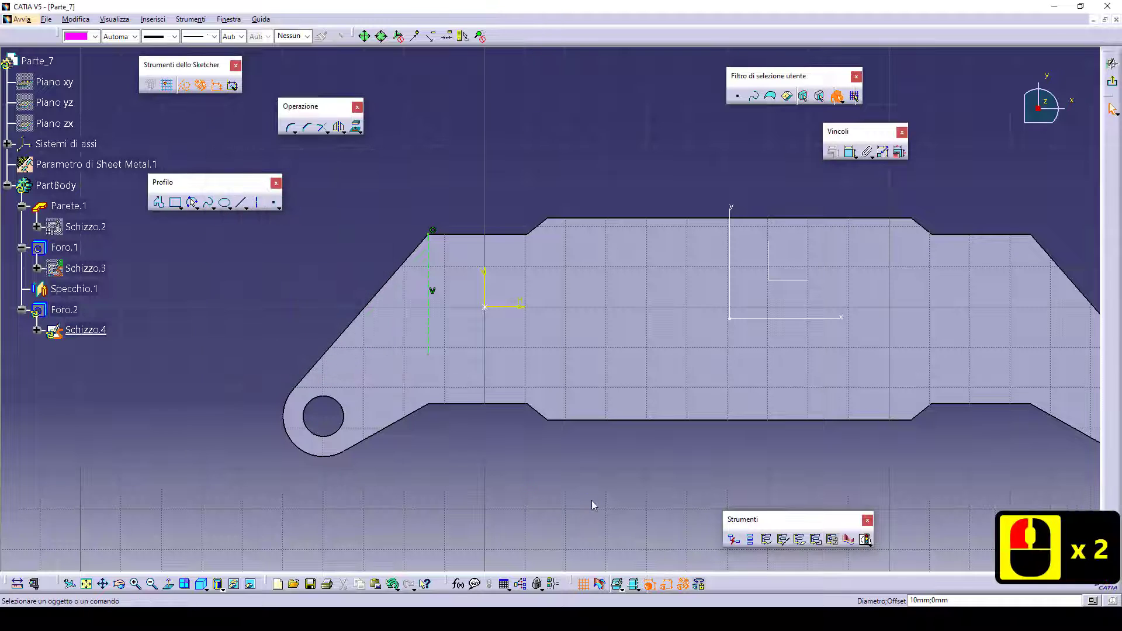
Make the hole's centre point coincident with the x axis of the axis system
click(617, 181)
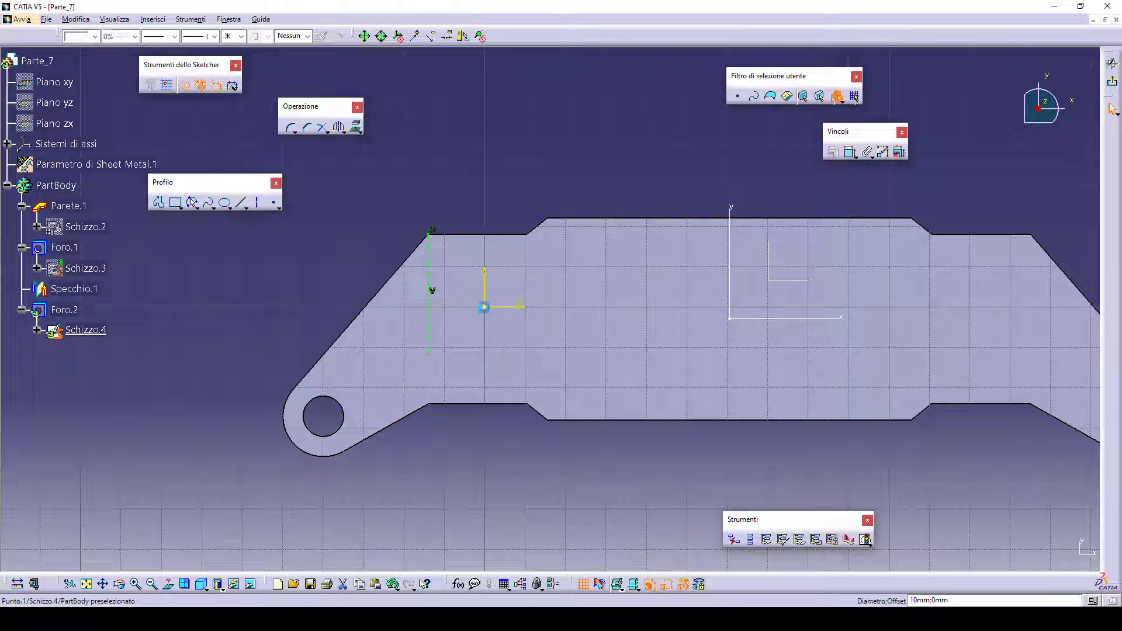
click(484, 307)
ctrl+click(771, 319)
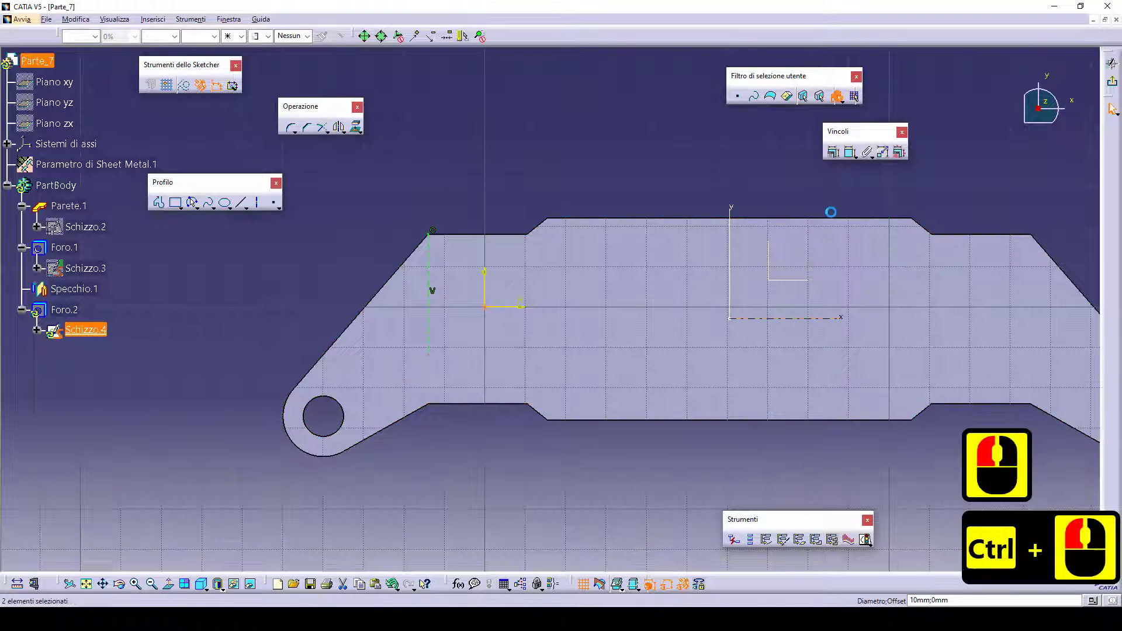
click(832, 152)
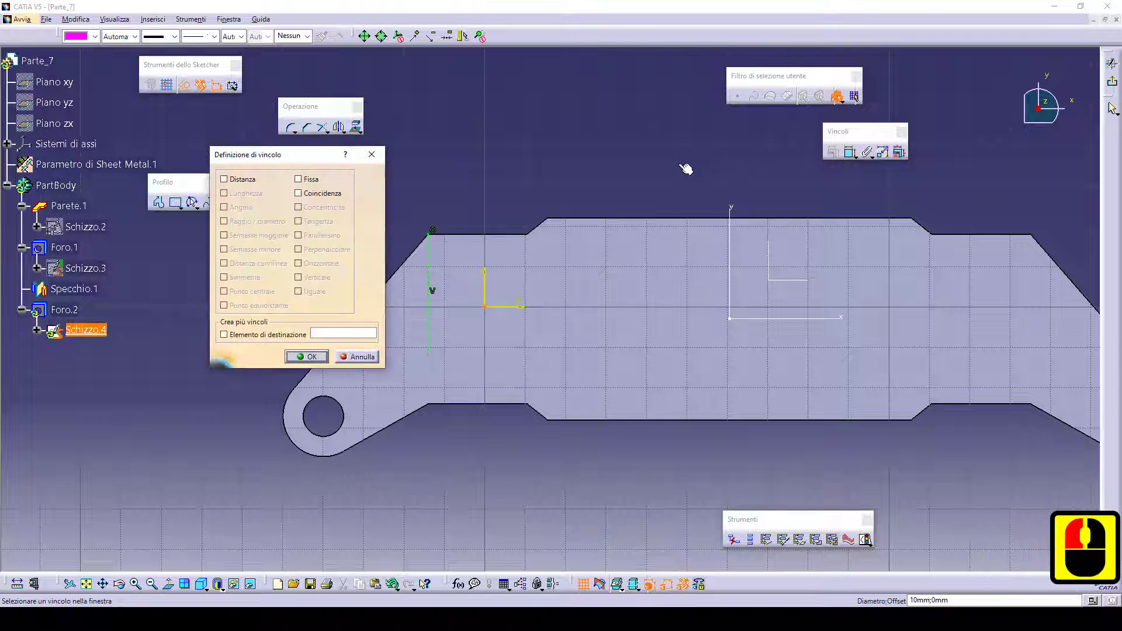
click(299, 196)
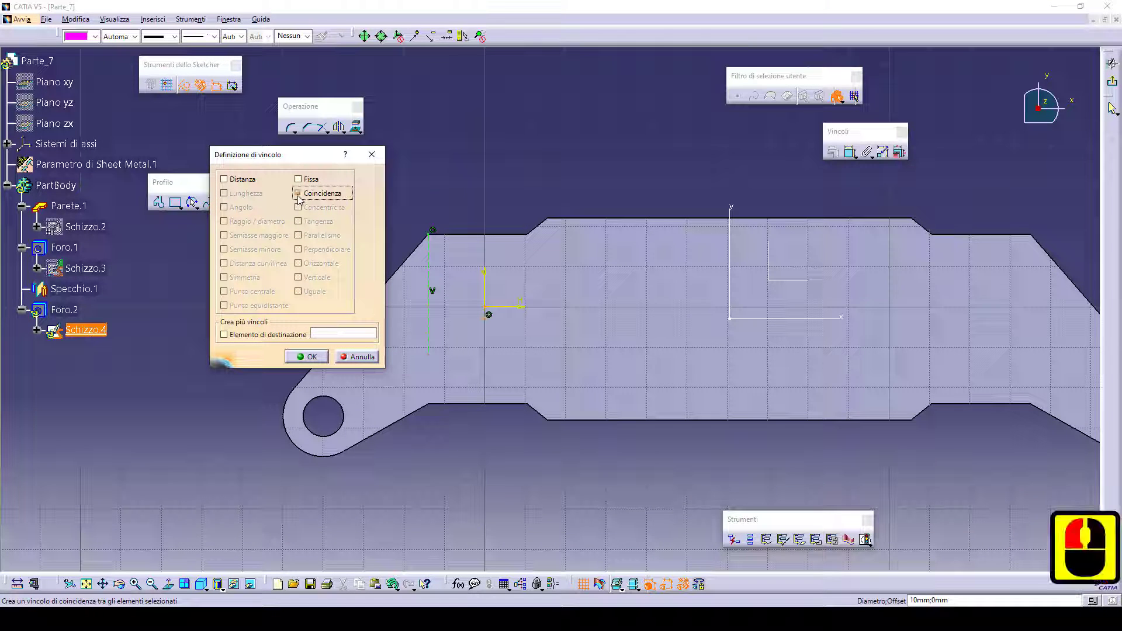
click(301, 357)
Make the hole's centre point coincident with the vertical line drawn from the wall's upper-left corner
click(432, 326)
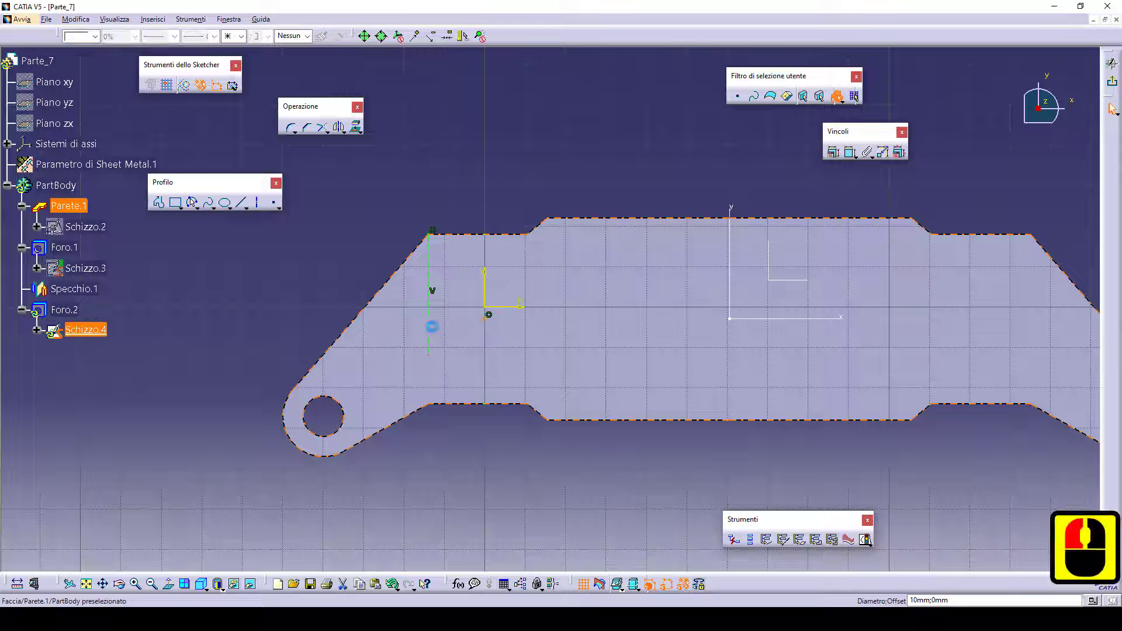
ctrl+click(437, 331)
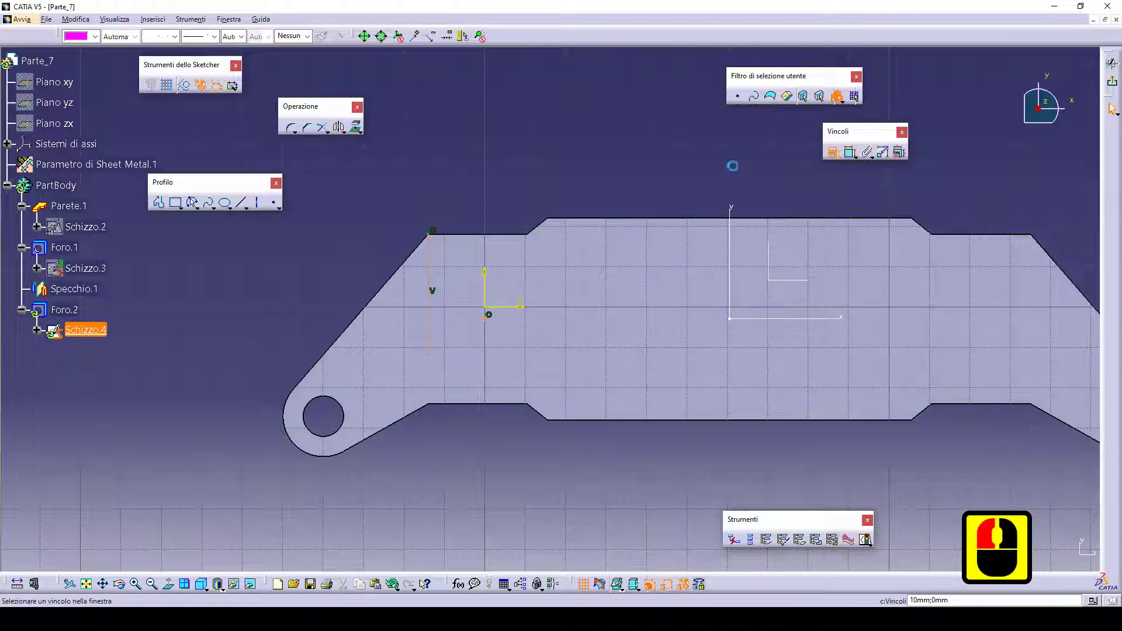
click(846, 153)
click(298, 194)
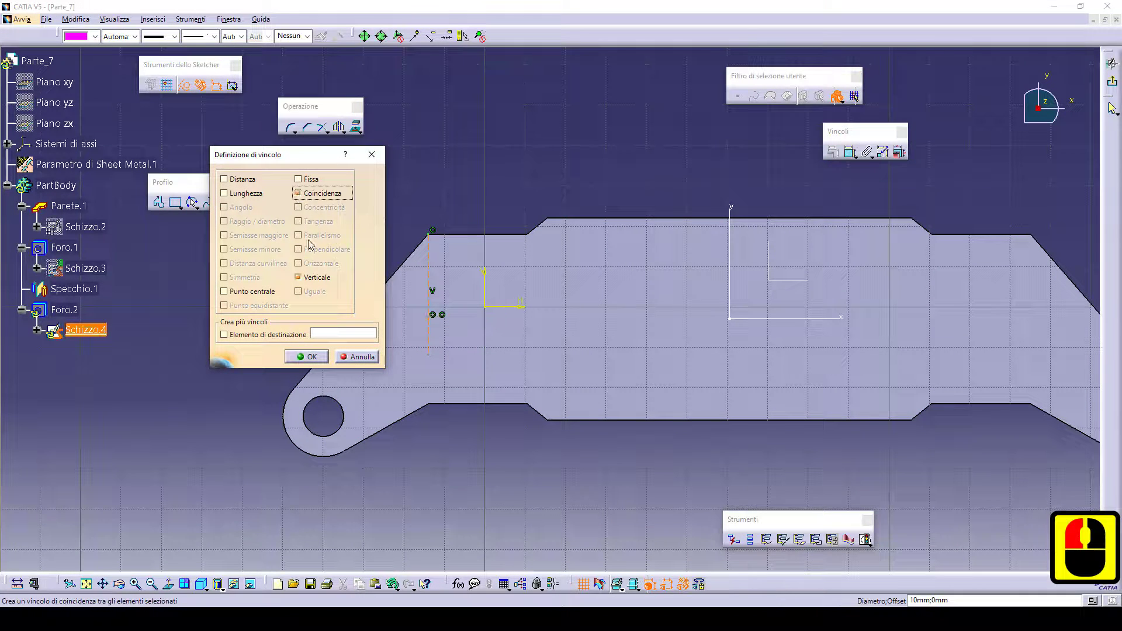
click(311, 356)
Finish the positioning sketch and create the 10 mm hole up to the next element
middle_drag(381, 232, 356, 250)
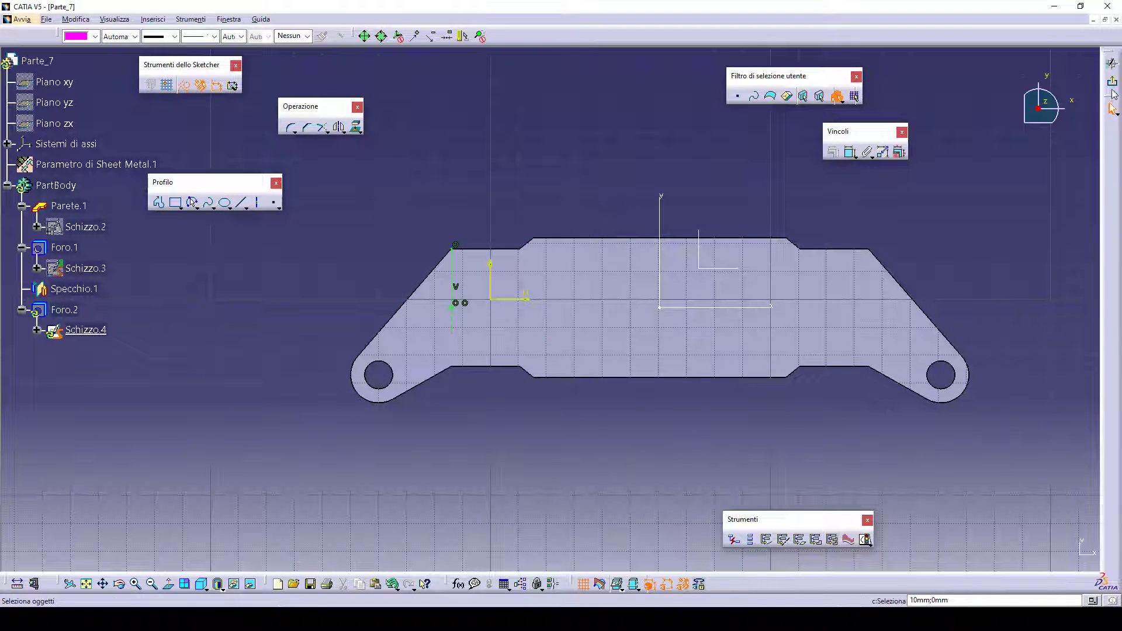
click(1112, 81)
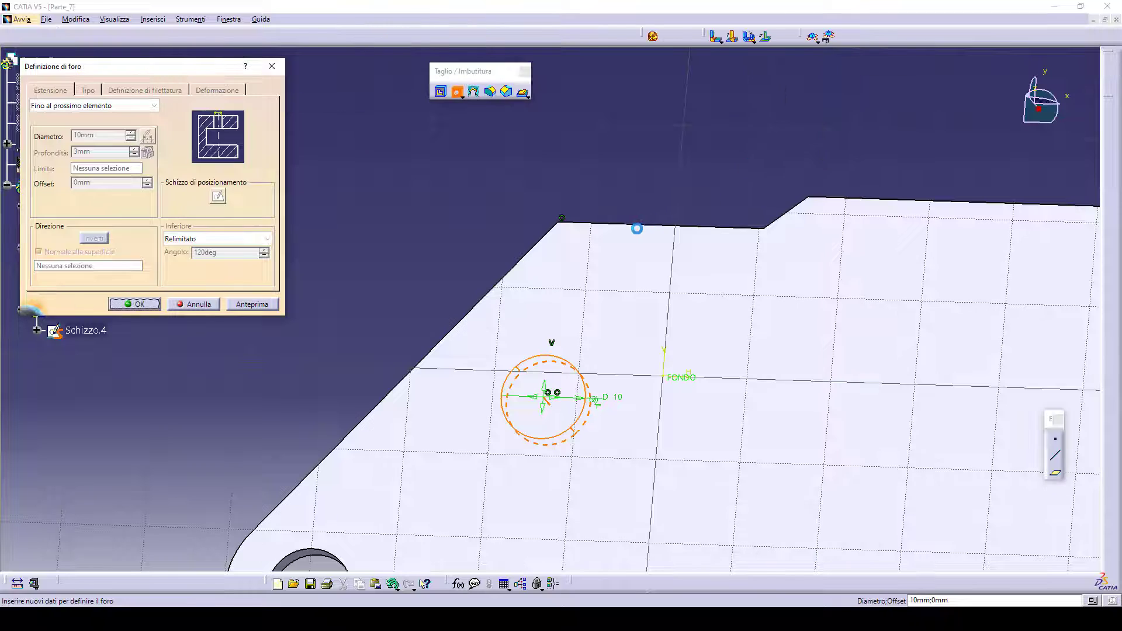
middle_drag(613, 179, 601, 262)
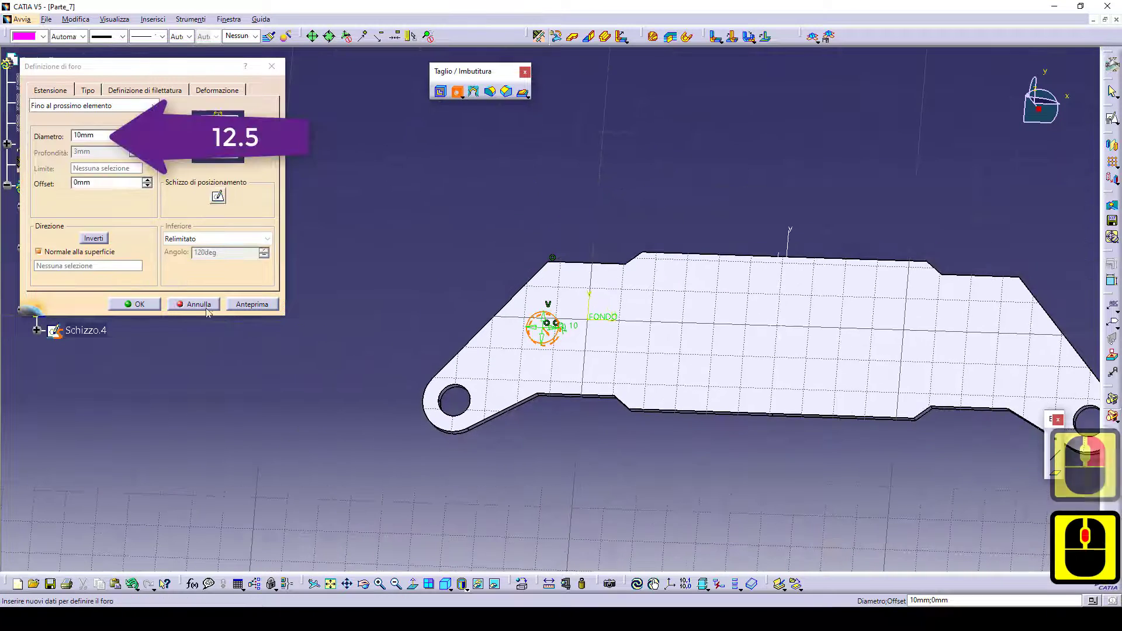
middle_drag(343, 241, 364, 235)
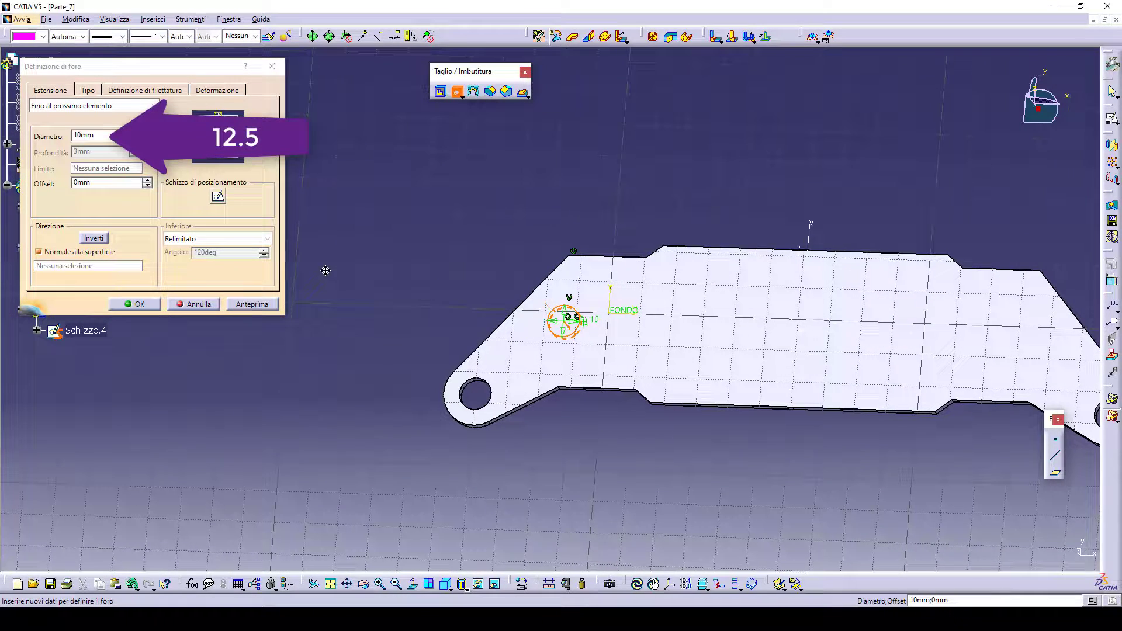
click(138, 304)
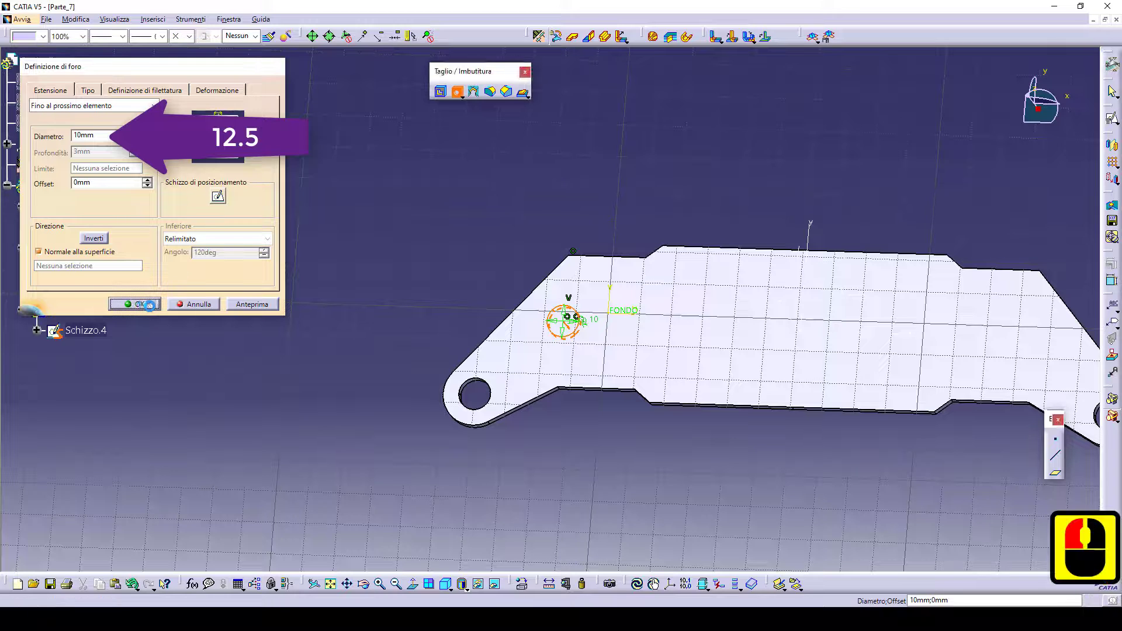
middle_drag(379, 282, 341, 286)
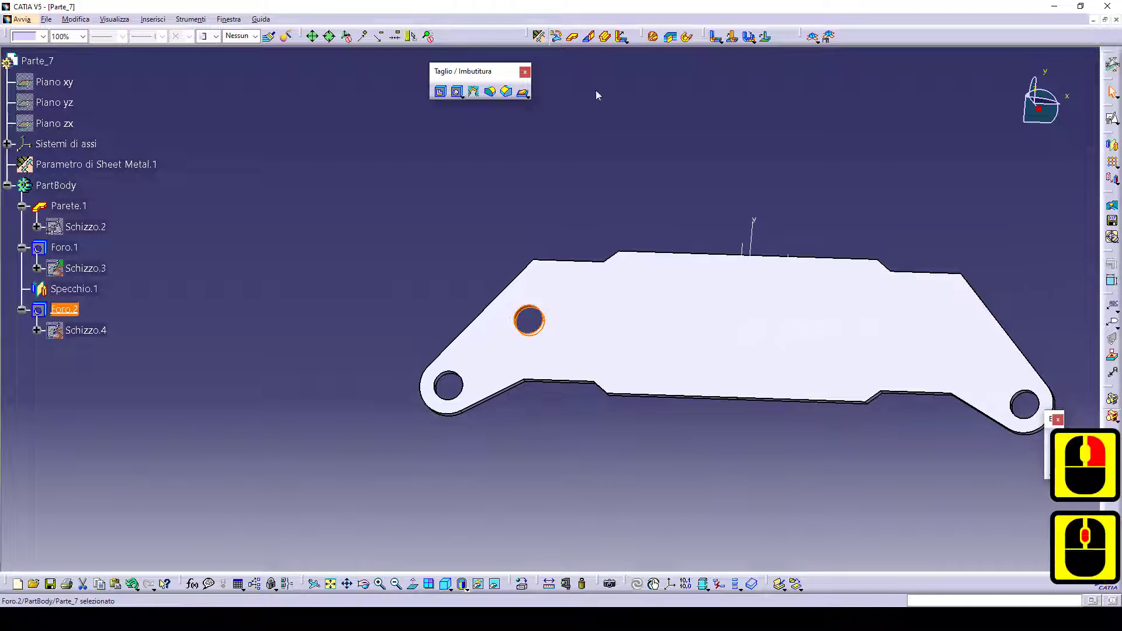
Mirror the second hole about the yz plane of the axis system onto the wall's opposite side
click(1112, 147)
middle_drag(836, 226, 635, 271)
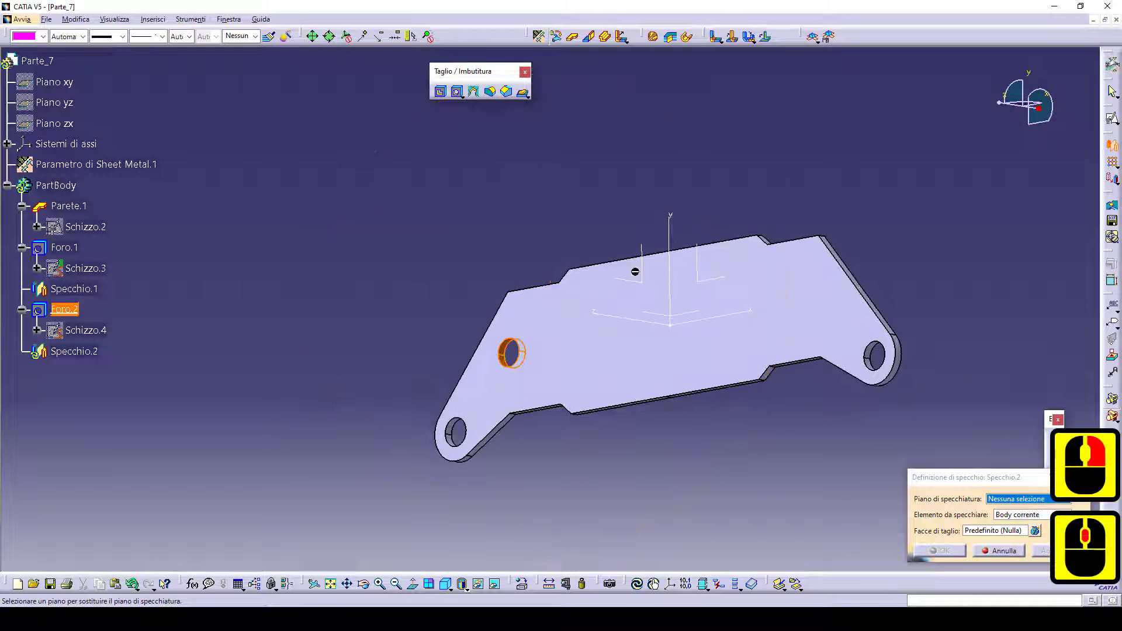
click(623, 278)
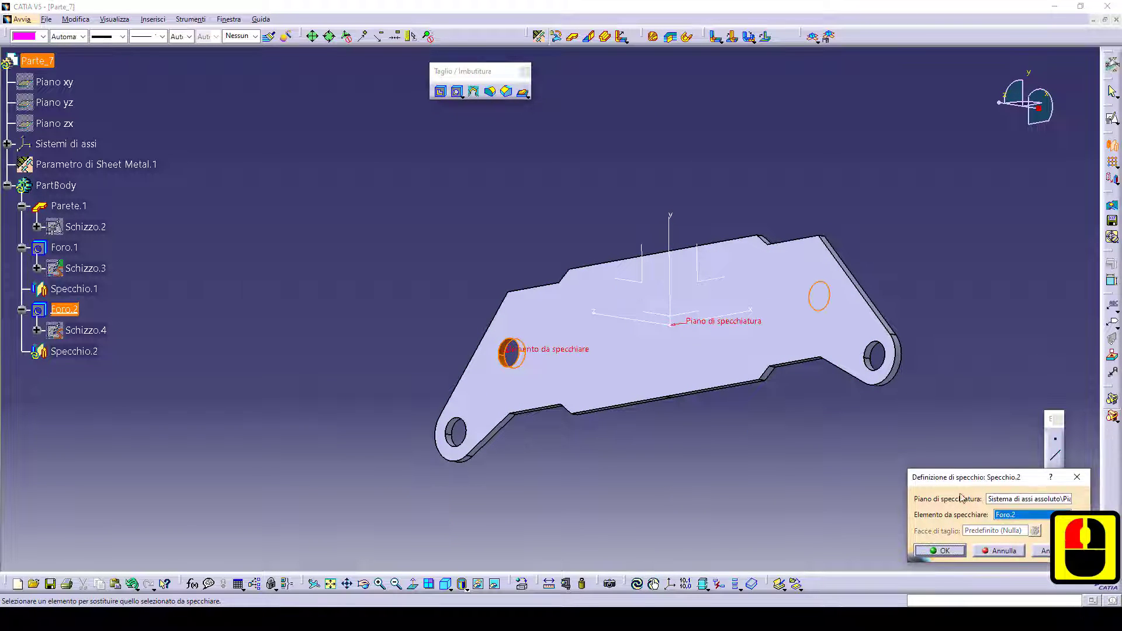
click(943, 551)
Start a Bend From Flat with 4 mm radius and 90deg angle, and open its profile sketch on the wall's large flat face
middle_drag(530, 366, 572, 420)
middle_drag(466, 570, 608, 425)
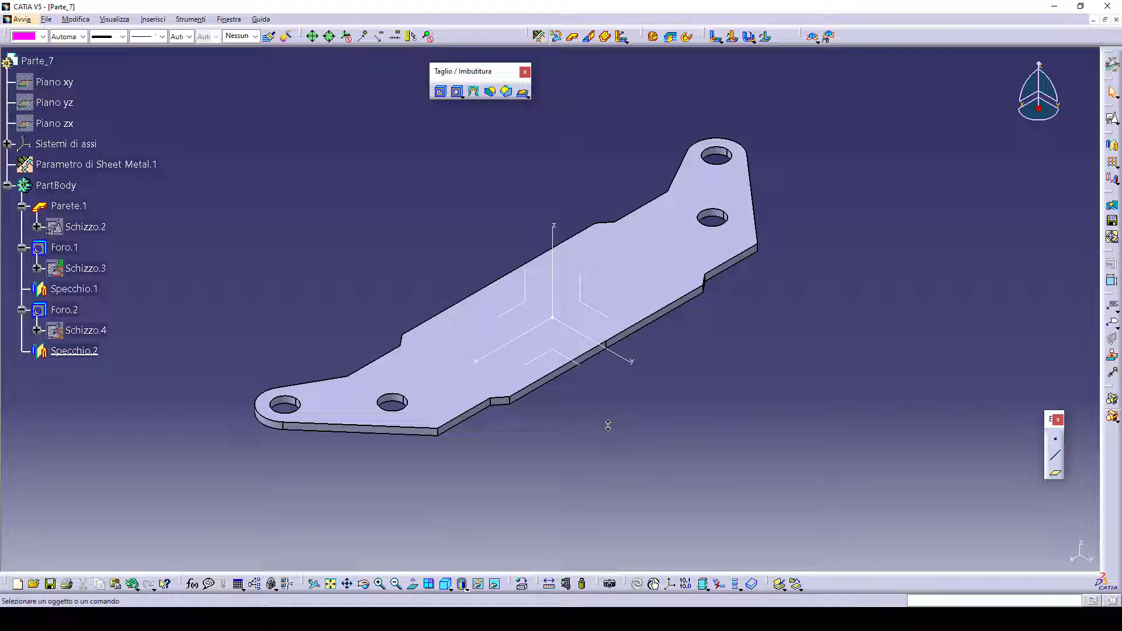
middle_drag(612, 420, 637, 236)
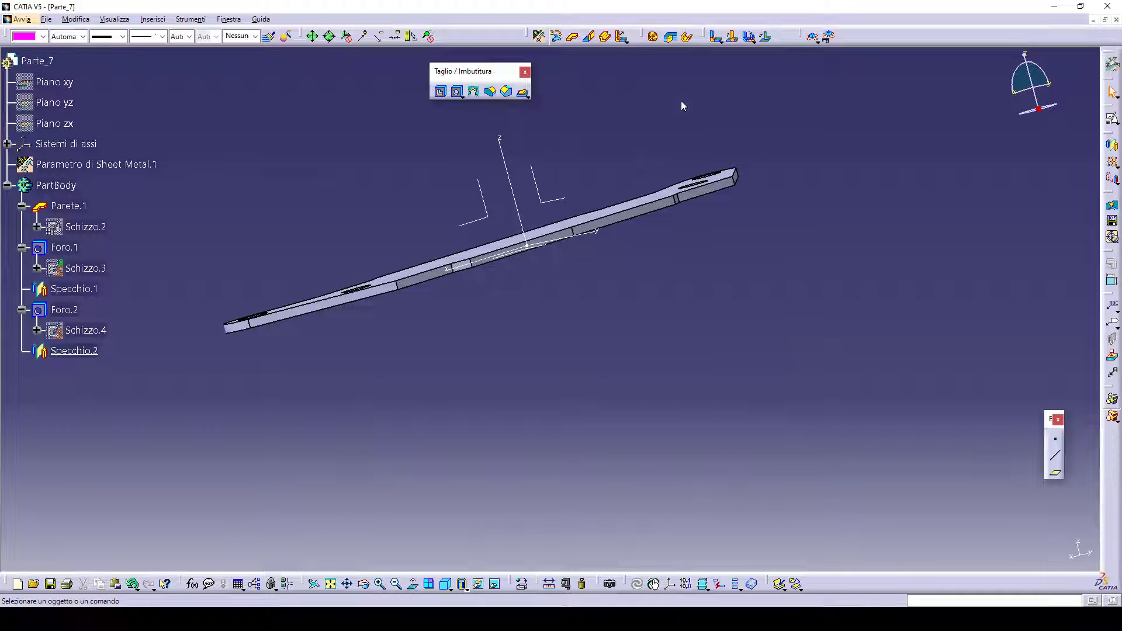
click(733, 38)
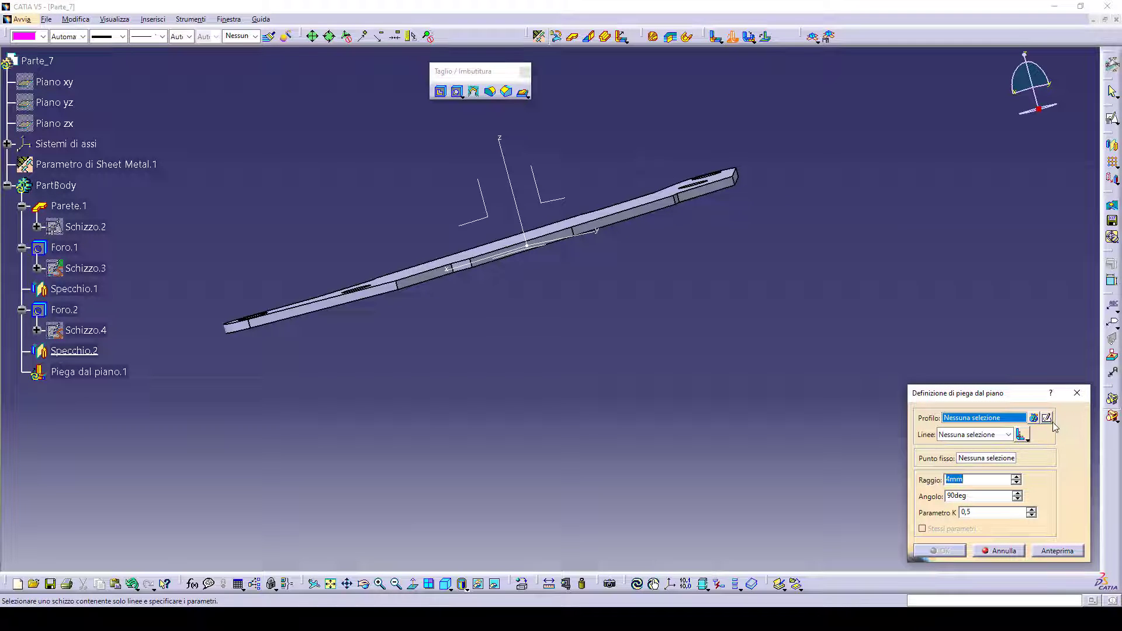
click(1049, 418)
mouse_move(745, 403)
middle_down()
mouse_move(719, 418)
mouse_move(663, 269)
middle_up()
click(468, 243)
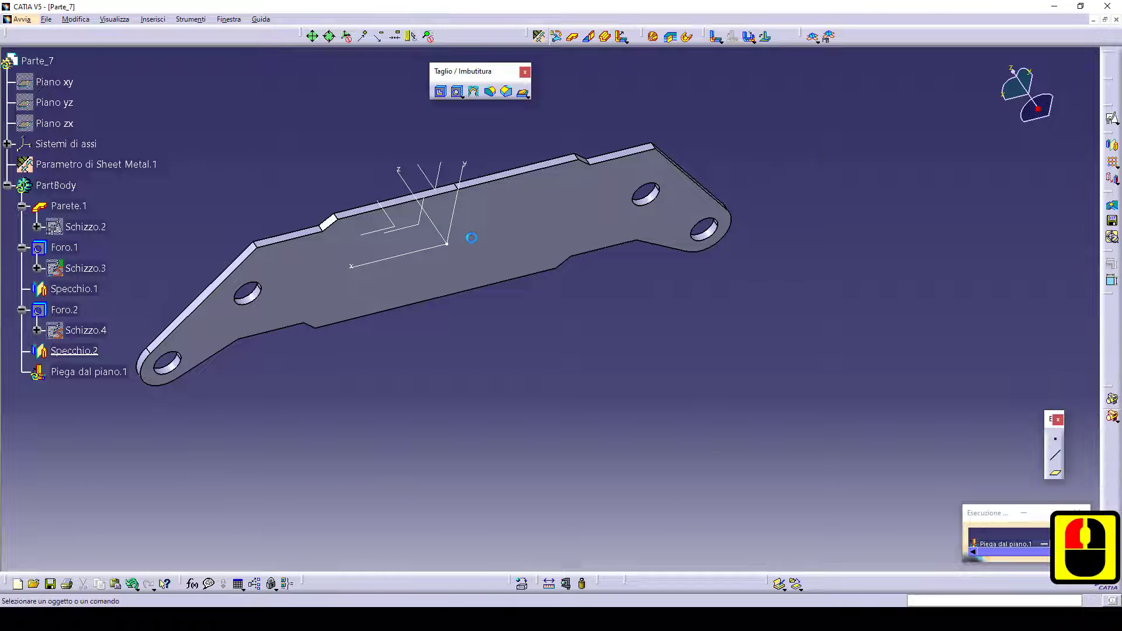
middle_drag(501, 305, 478, 318)
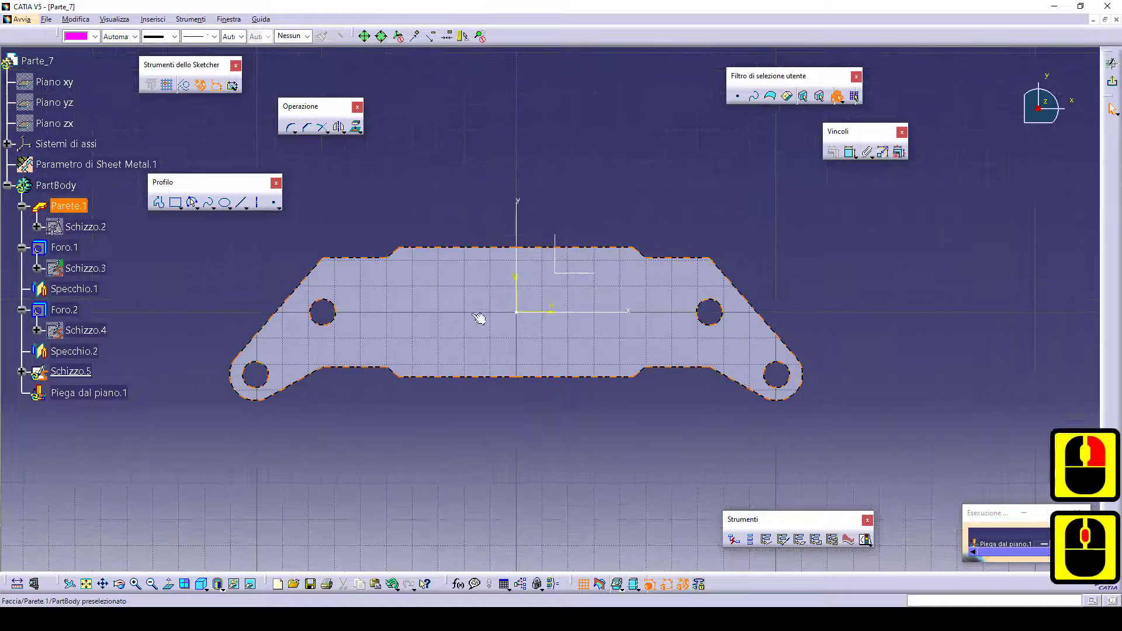
Sketch a centred rectangle on the origin, extending slightly beyond the wall's upper and lower edges
click(180, 206)
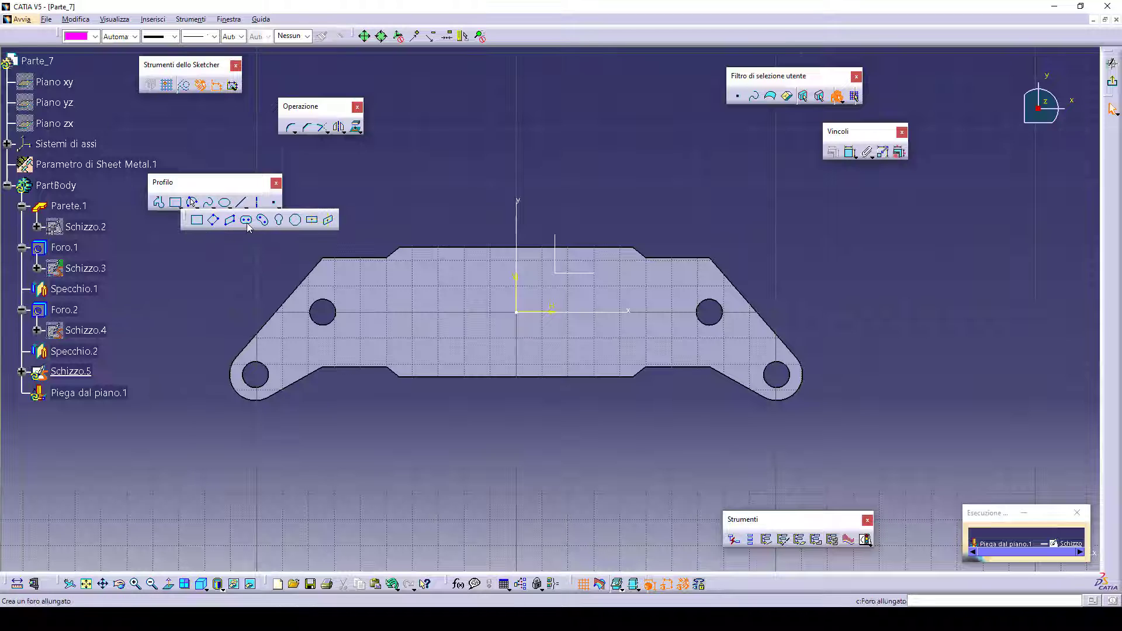
click(312, 221)
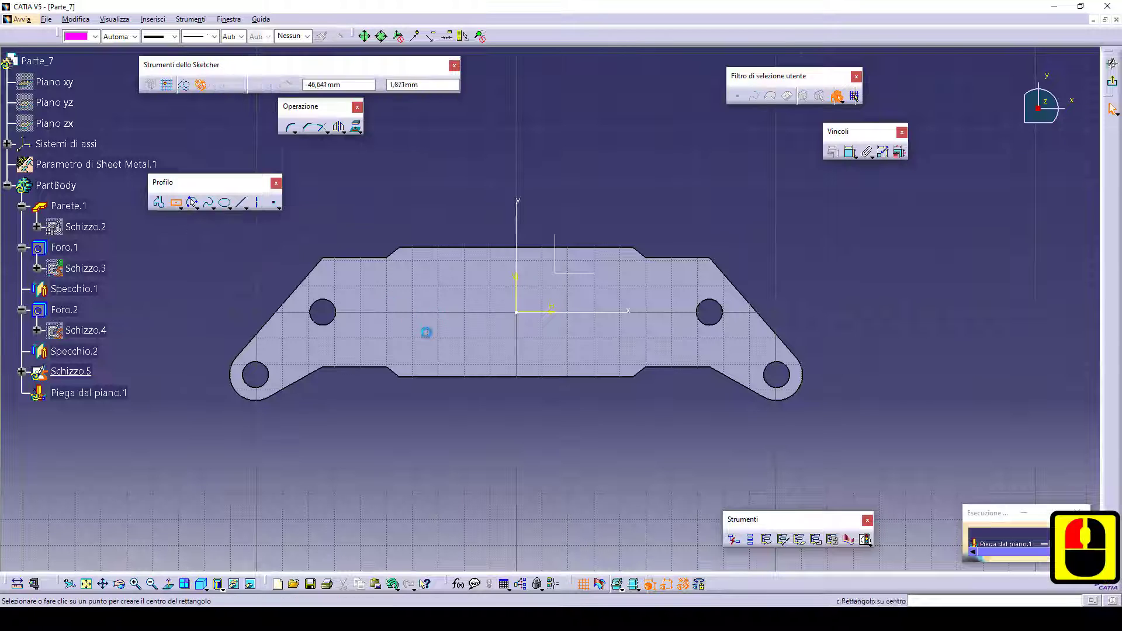
click(515, 312)
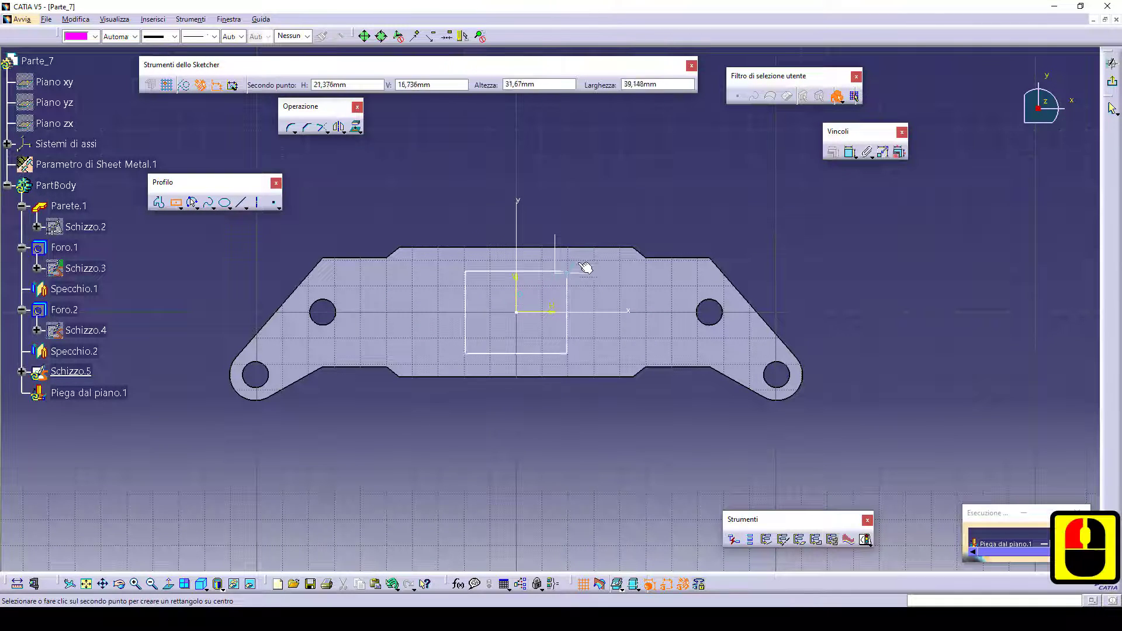
click(592, 237)
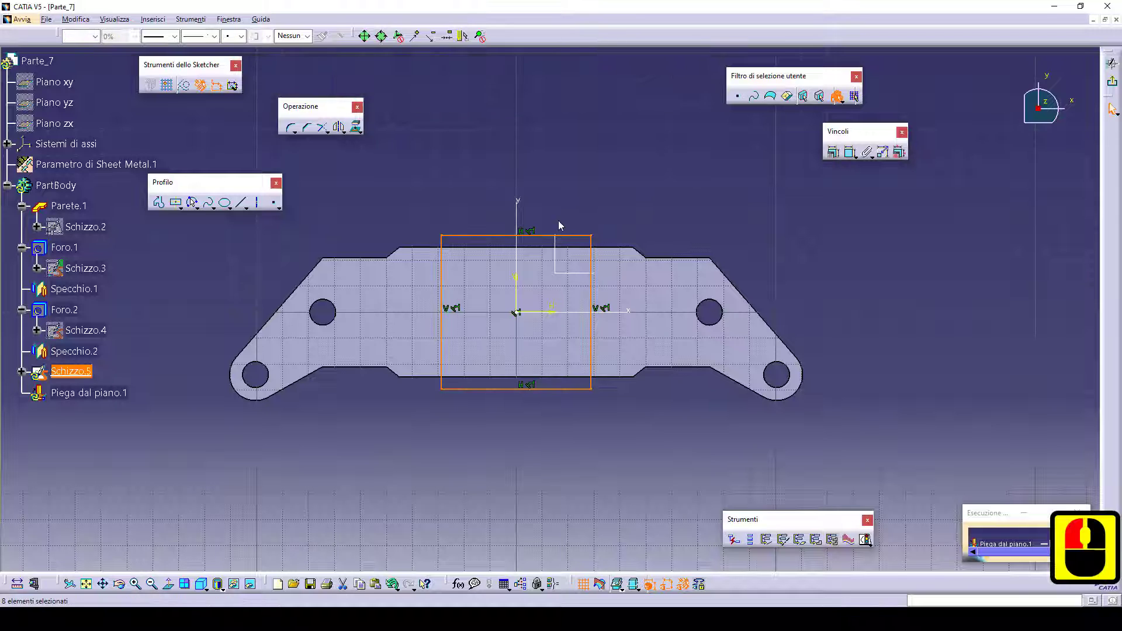
Make the rectangle's upper side coincident with the wall's central upper edge
double_click(541, 235)
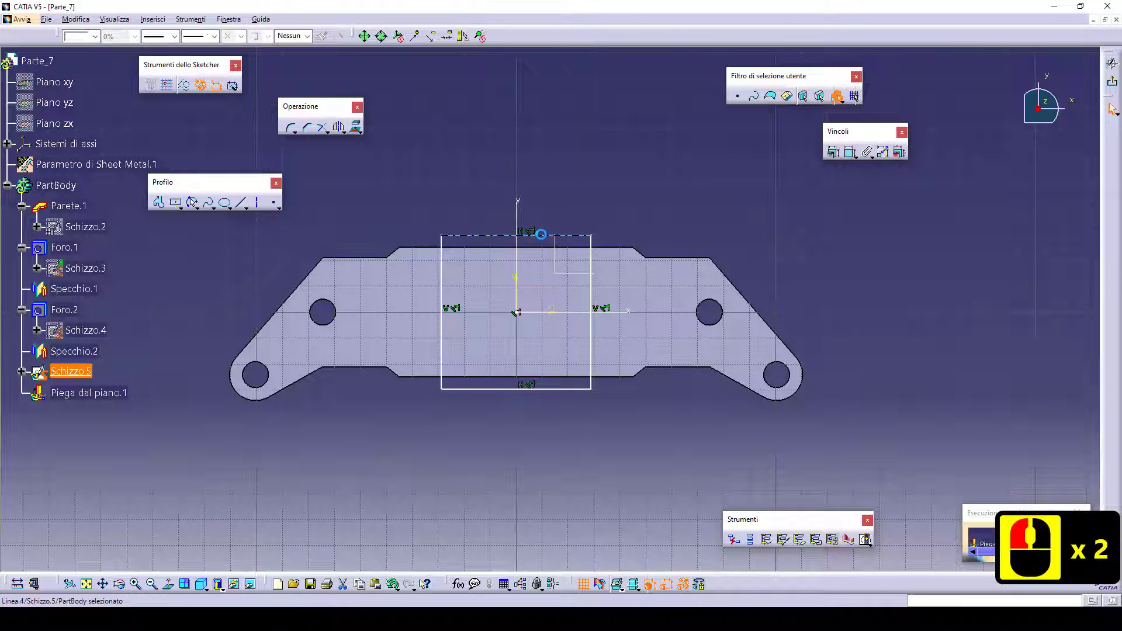
ctrl+click(538, 247)
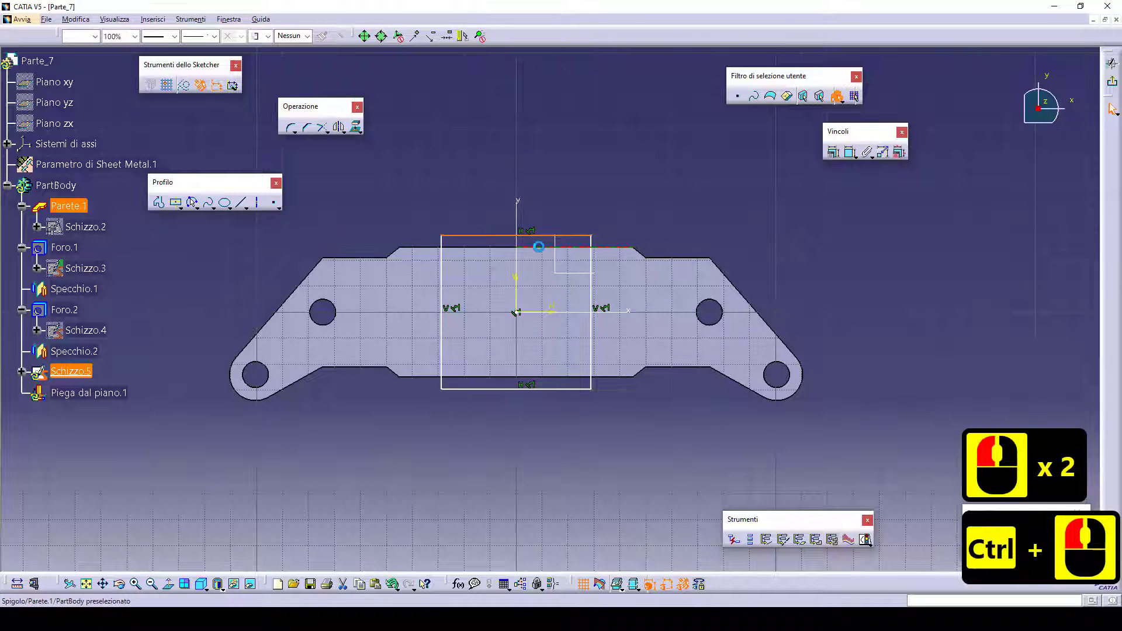
click(832, 151)
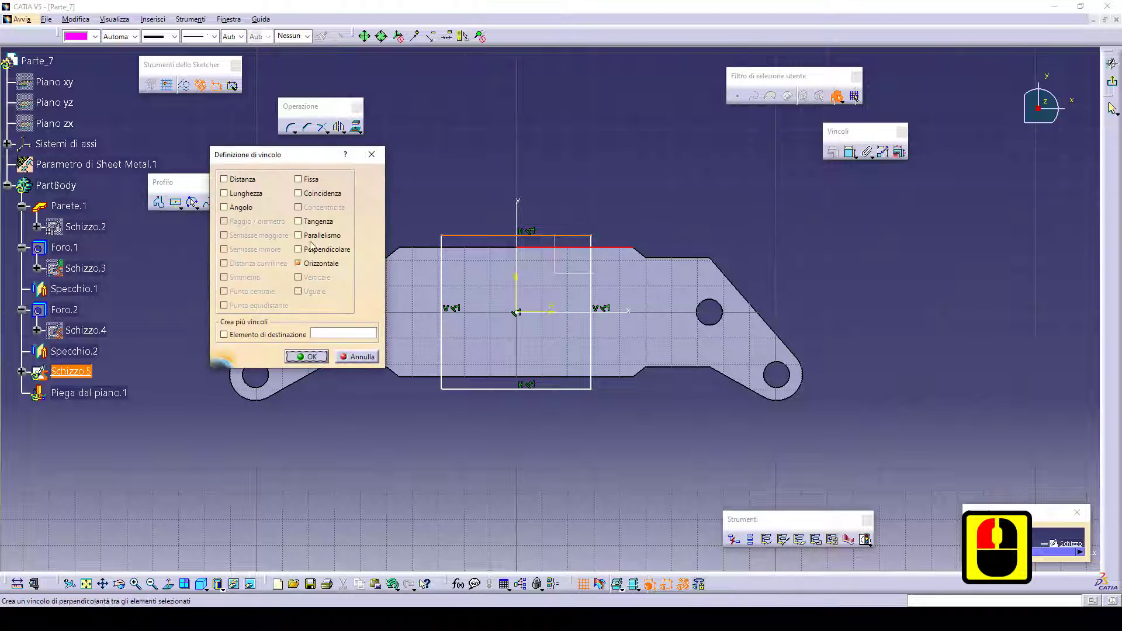
click(299, 194)
click(306, 356)
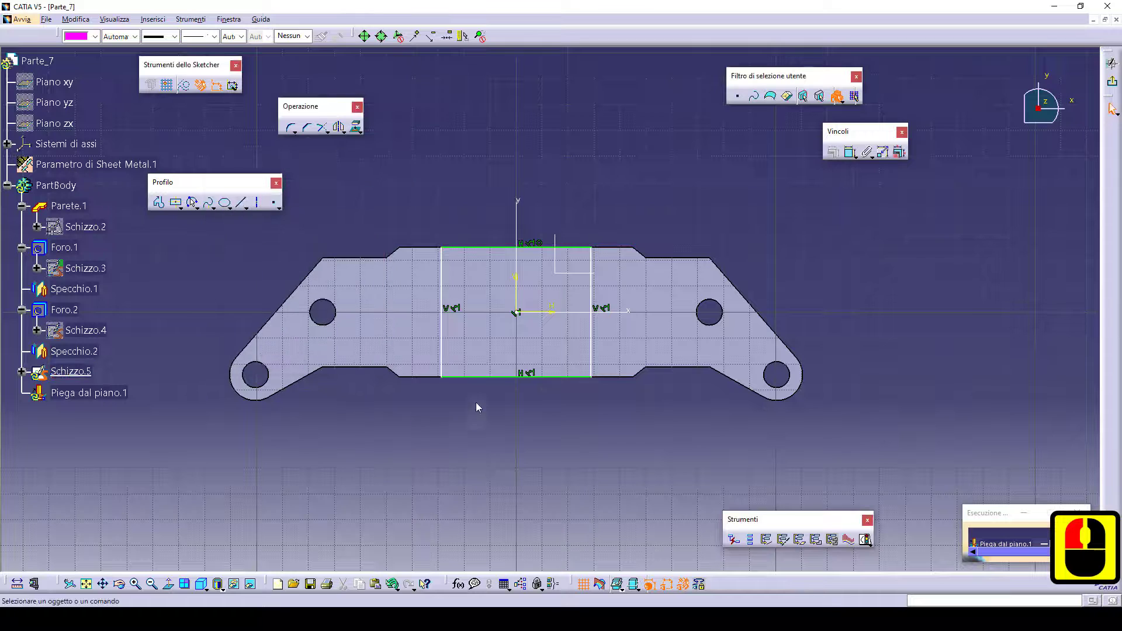
Dimension the rectangle's lower side and set its length to 50 mm
click(508, 376)
click(850, 152)
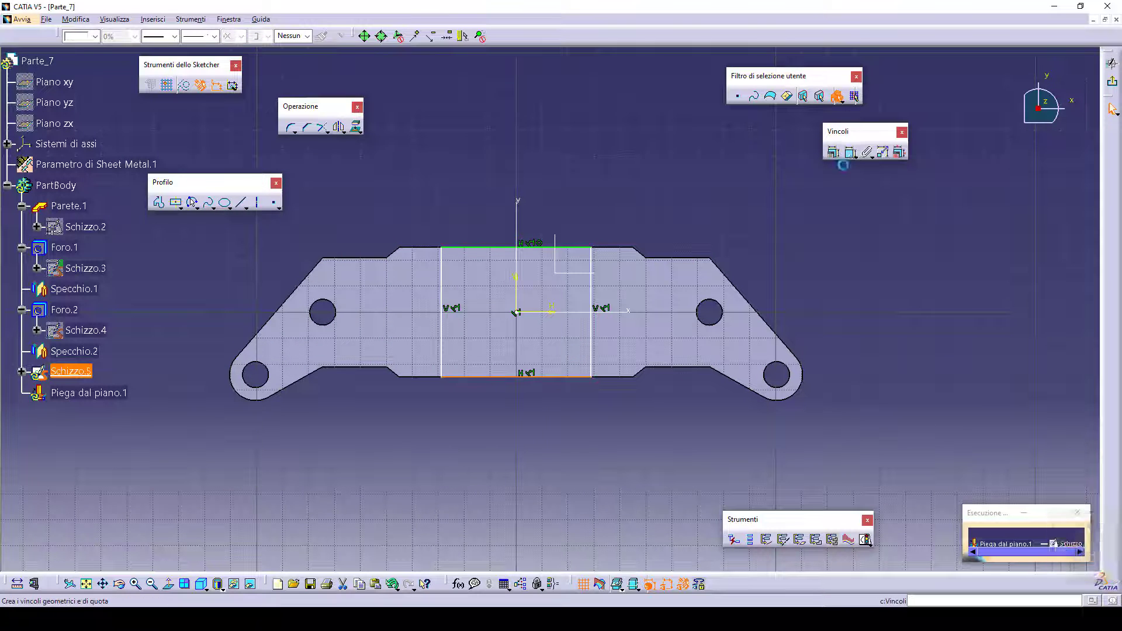
click(526, 416)
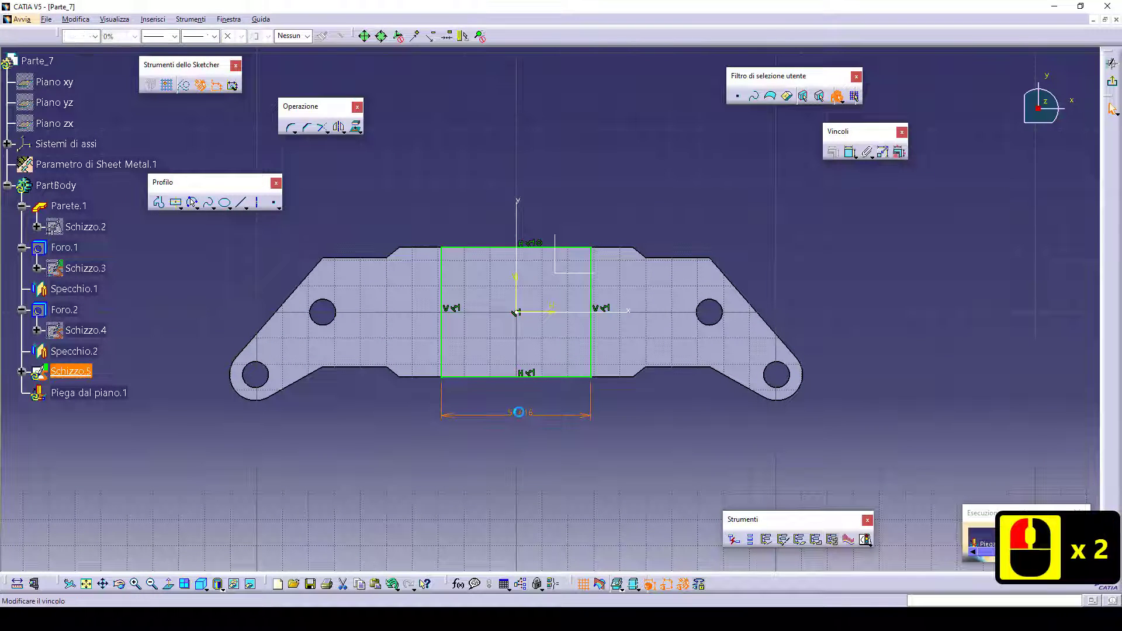
double_click(519, 413)
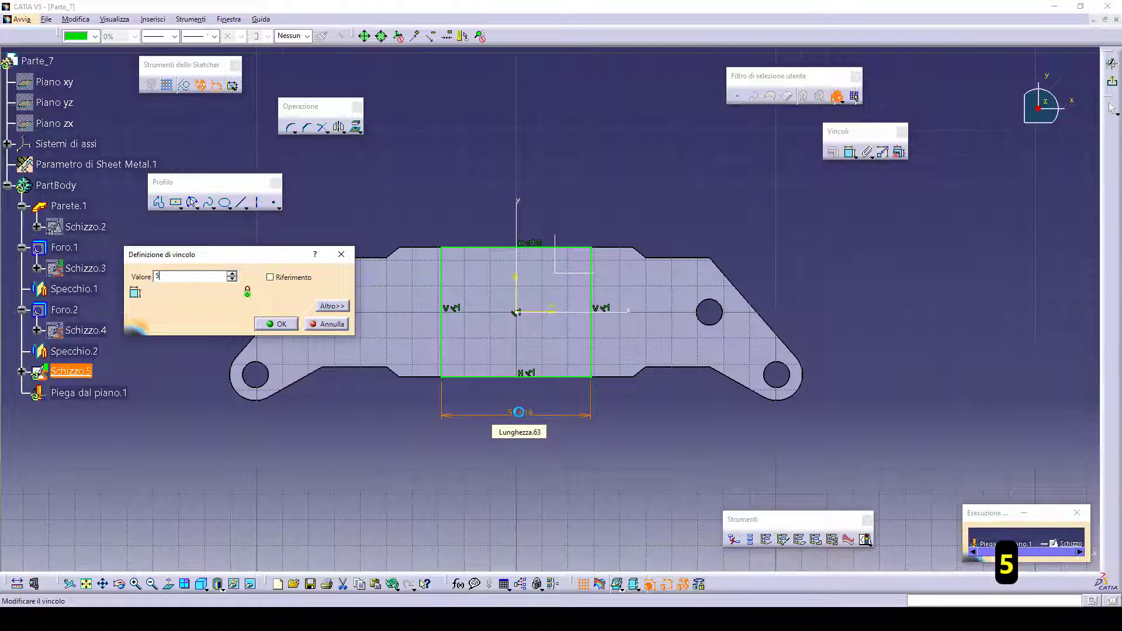
click(279, 324)
click(416, 417)
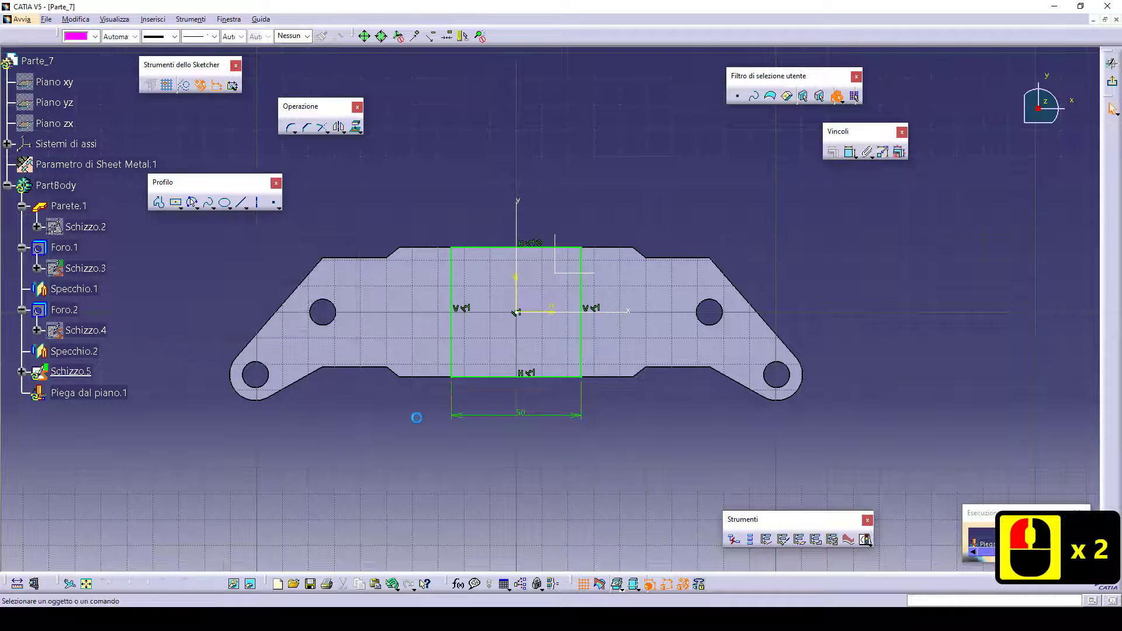
Convert the rectangle's upper and lower sides to construction elements, keeping the two vertical sides as bend lines
click(491, 377)
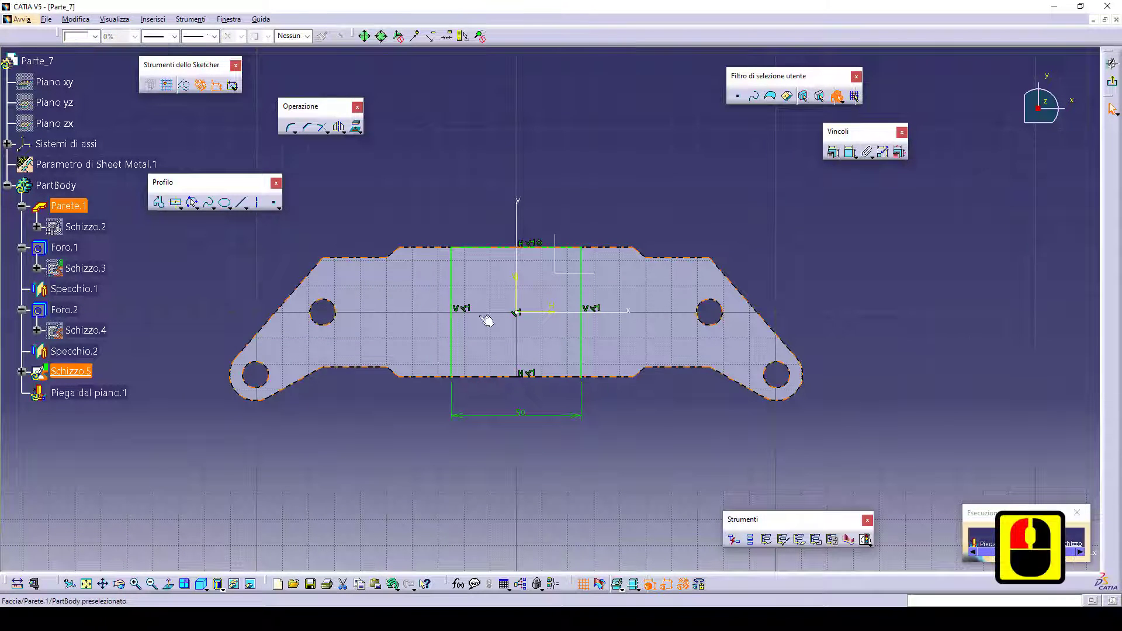
ctrl+click(489, 248)
ctrl+click(431, 197)
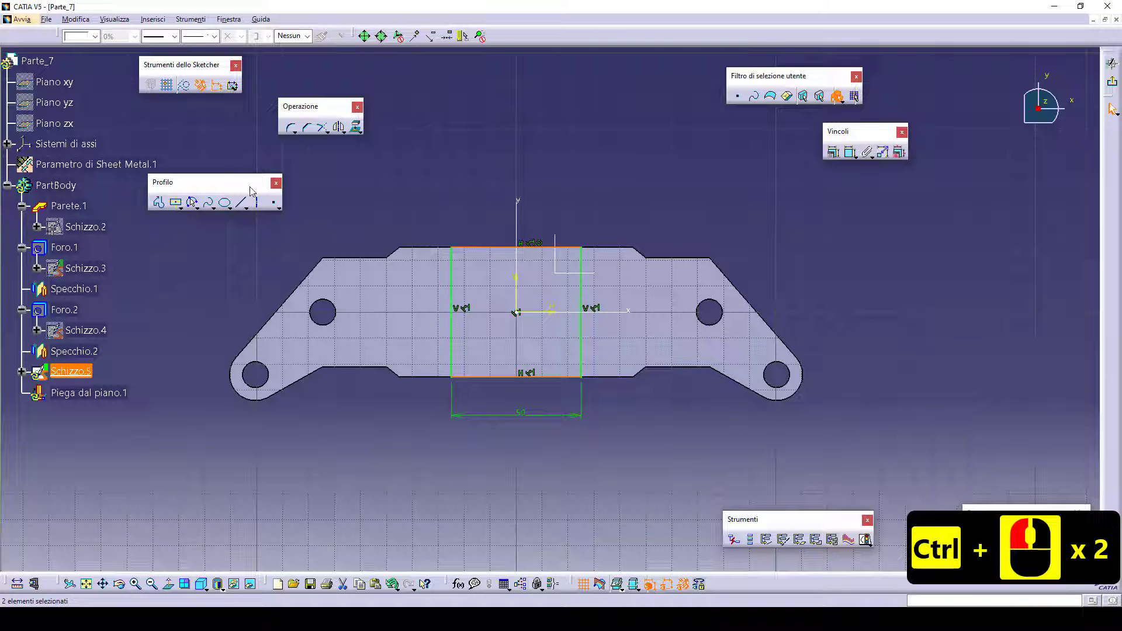
click(184, 85)
click(609, 184)
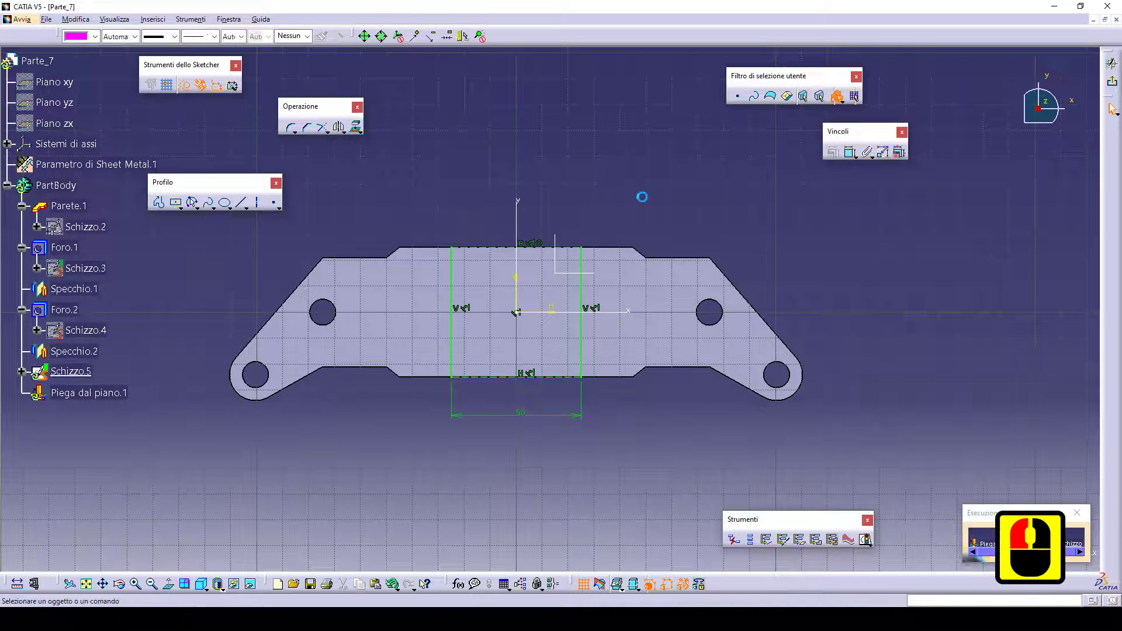
Finish the bend-line sketch and bend the wall 90 degrees along both lines with Parete.1\Vertice.4 as fixed point
middle_drag(623, 177, 602, 170)
click(1111, 82)
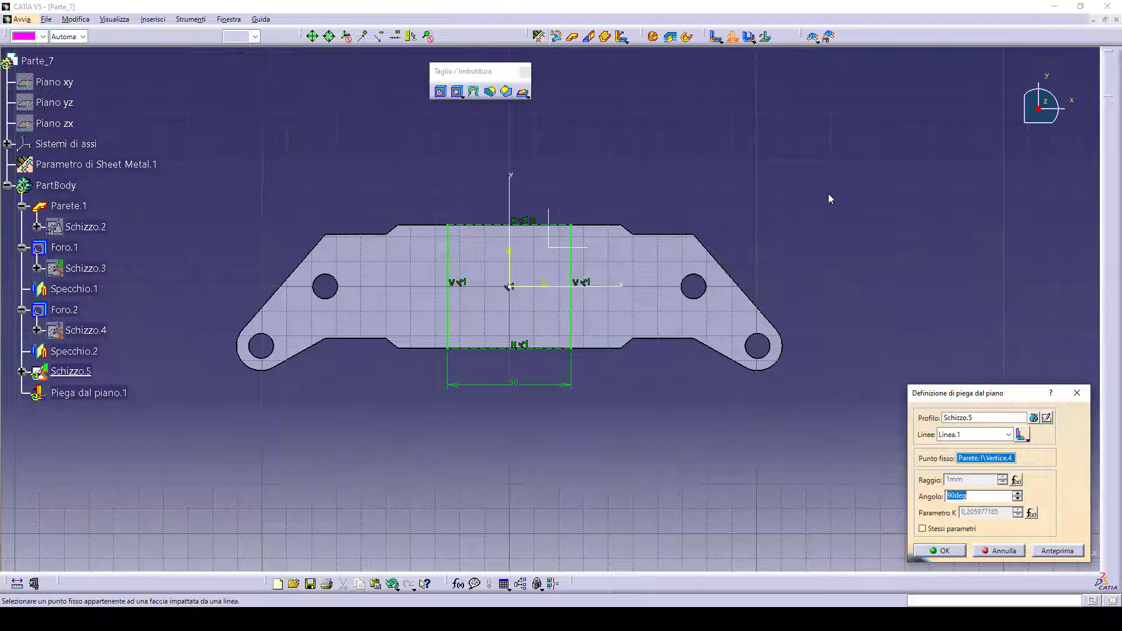
mouse_move(611, 425)
middle_down()
mouse_move(593, 511)
mouse_move(598, 440)
mouse_move(638, 418)
mouse_move(601, 451)
mouse_move(610, 444)
middle_up()
middle_drag(807, 428, 600, 245)
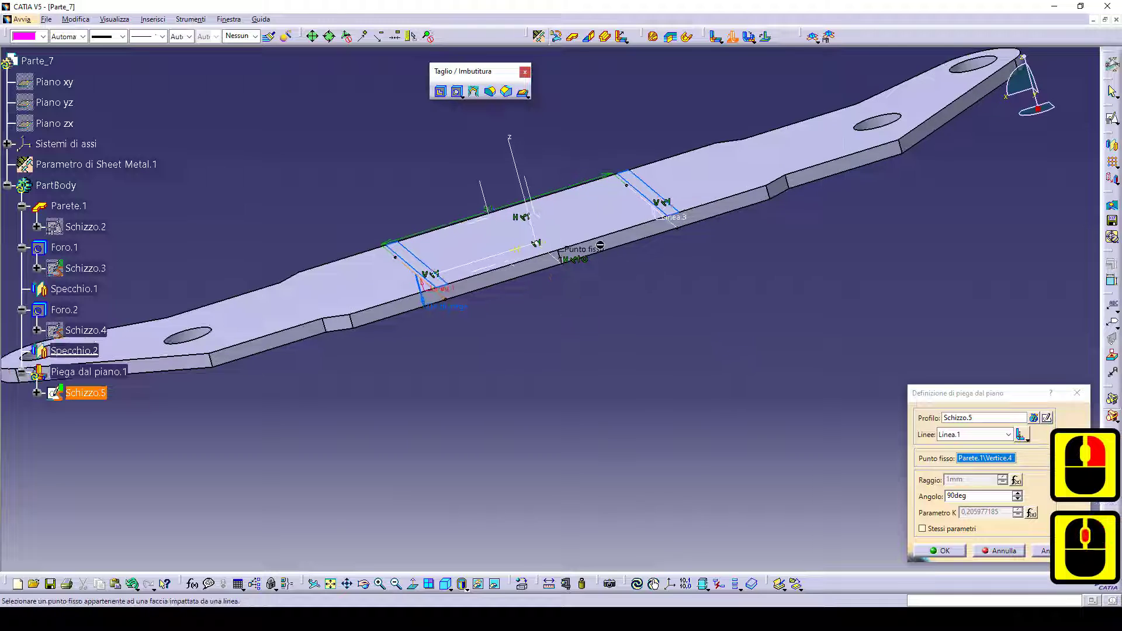
click(1045, 551)
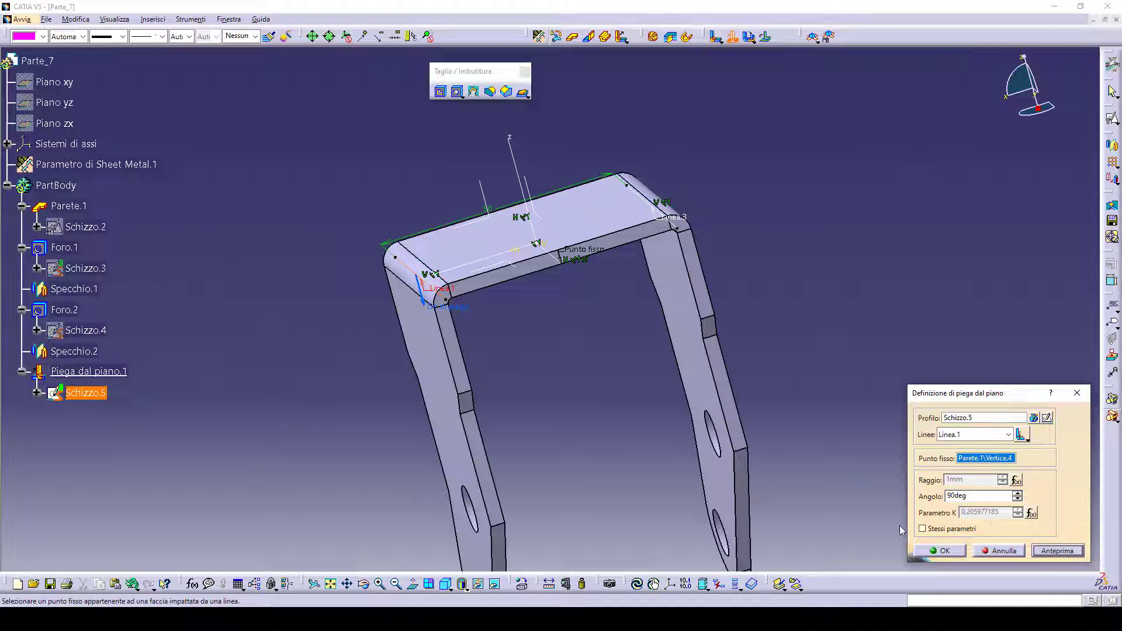
middle_drag(672, 383, 744, 441)
click(940, 551)
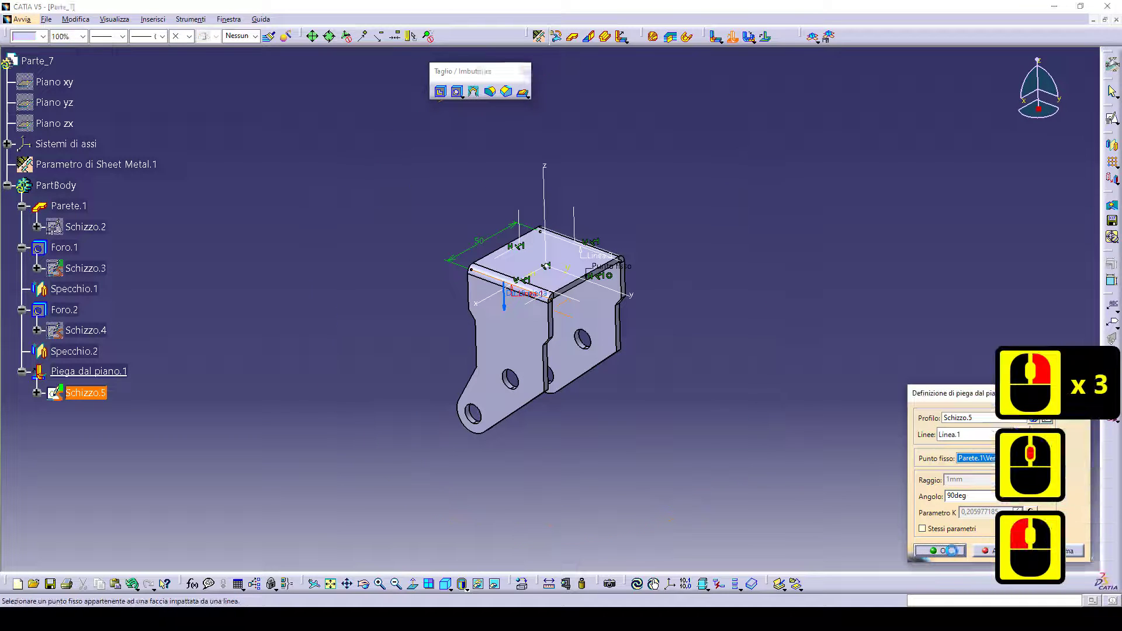
click(491, 517)
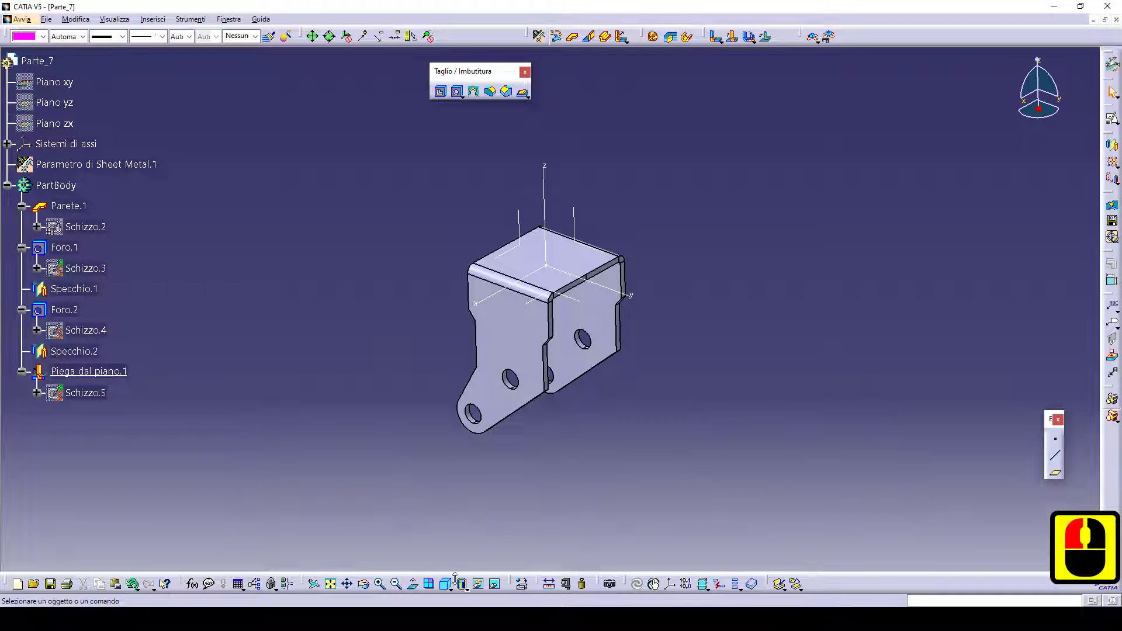
click(455, 584)
click(446, 584)
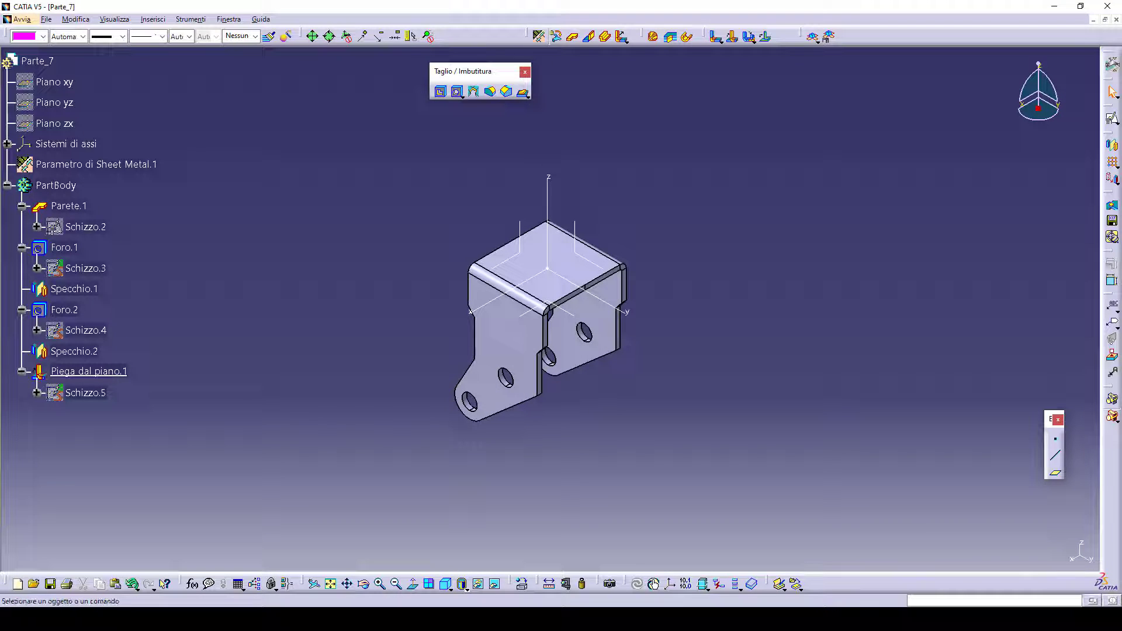
Assign the Acciaio material from the metals catalogue to the PartBody
click(521, 584)
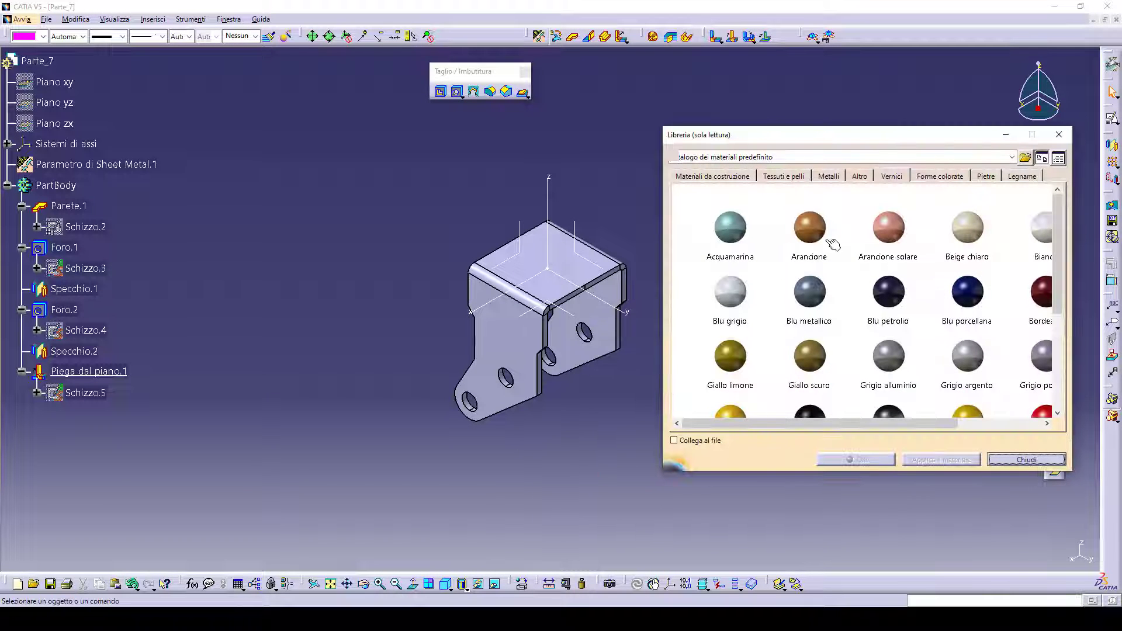
click(829, 172)
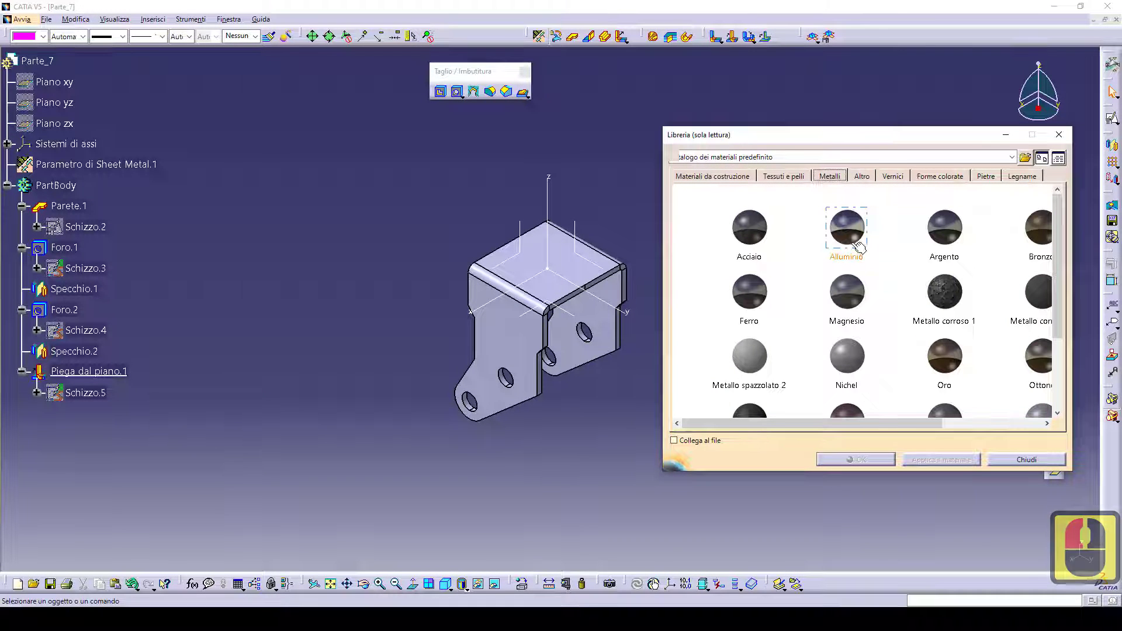
click(539, 291)
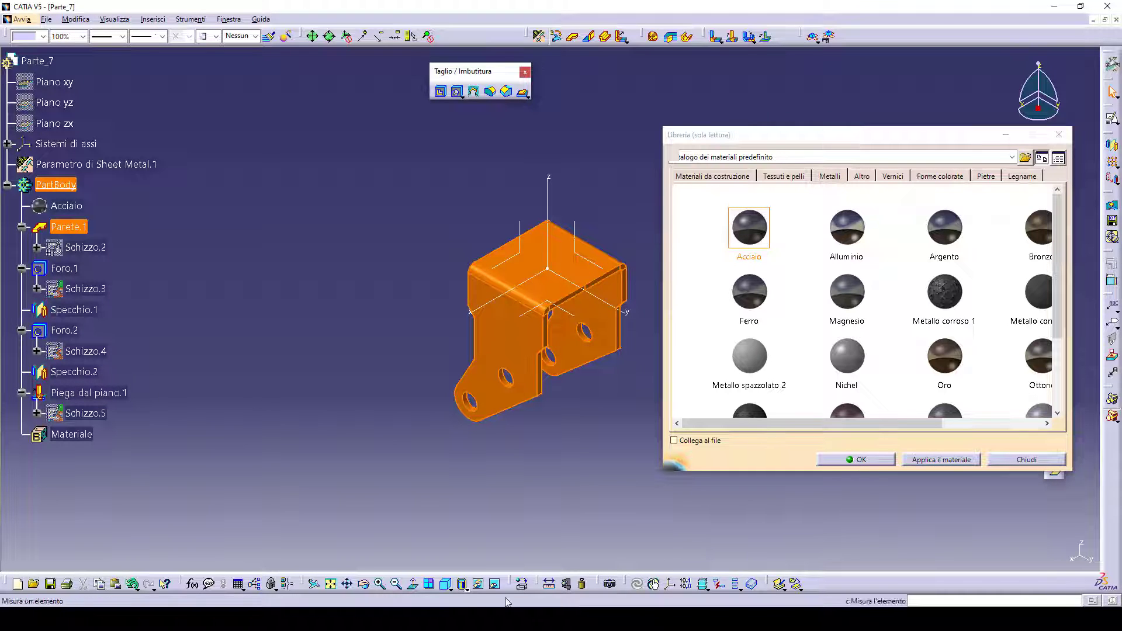
Apply a custom view mode with all edges and Materiale shading, and confirm the material assignment
click(465, 590)
click(475, 597)
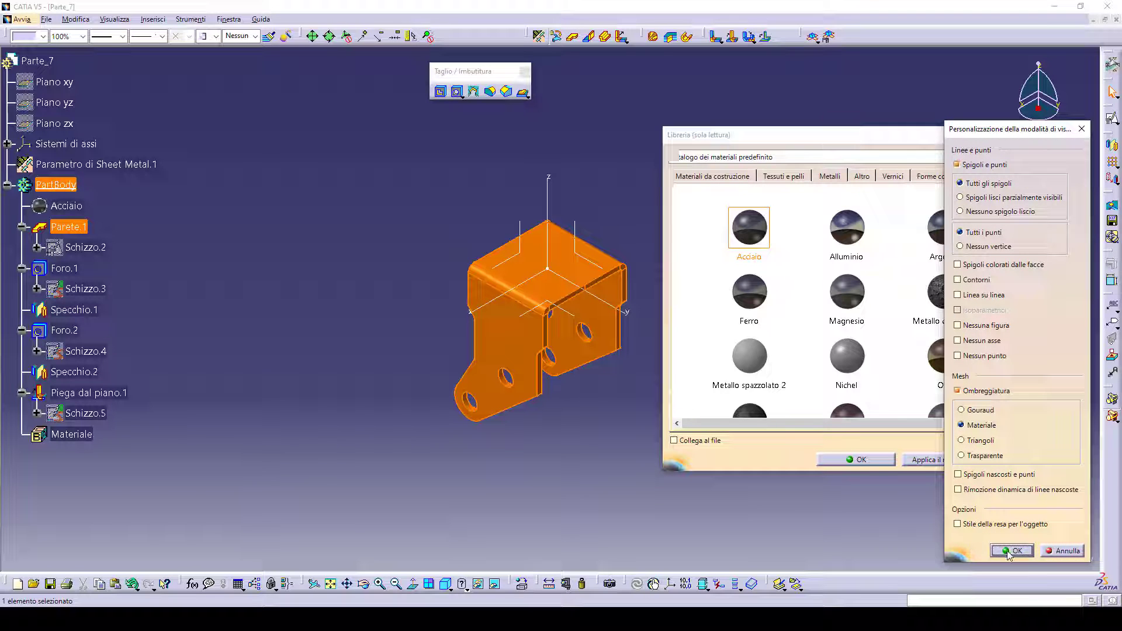
click(1010, 550)
click(855, 459)
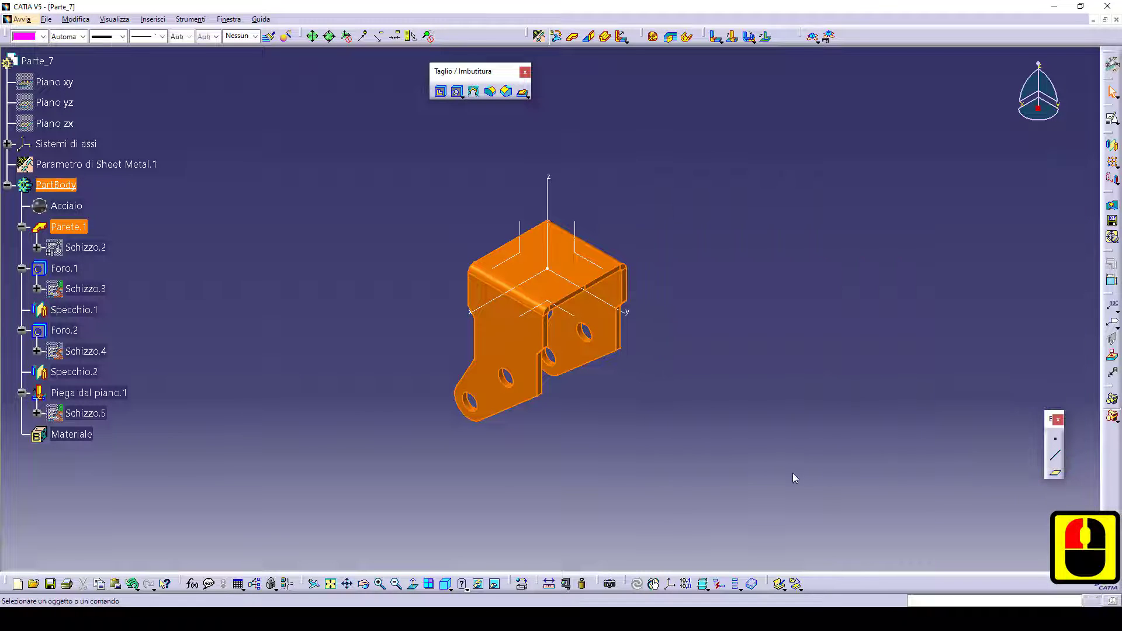
click(679, 420)
Round the four obtuse corner edges beside the inner holes, two on each bent flange, with a 10 mm radius
middle_drag(658, 410, 581, 258)
right_click(656, 418)
middle_drag(716, 303, 704, 310)
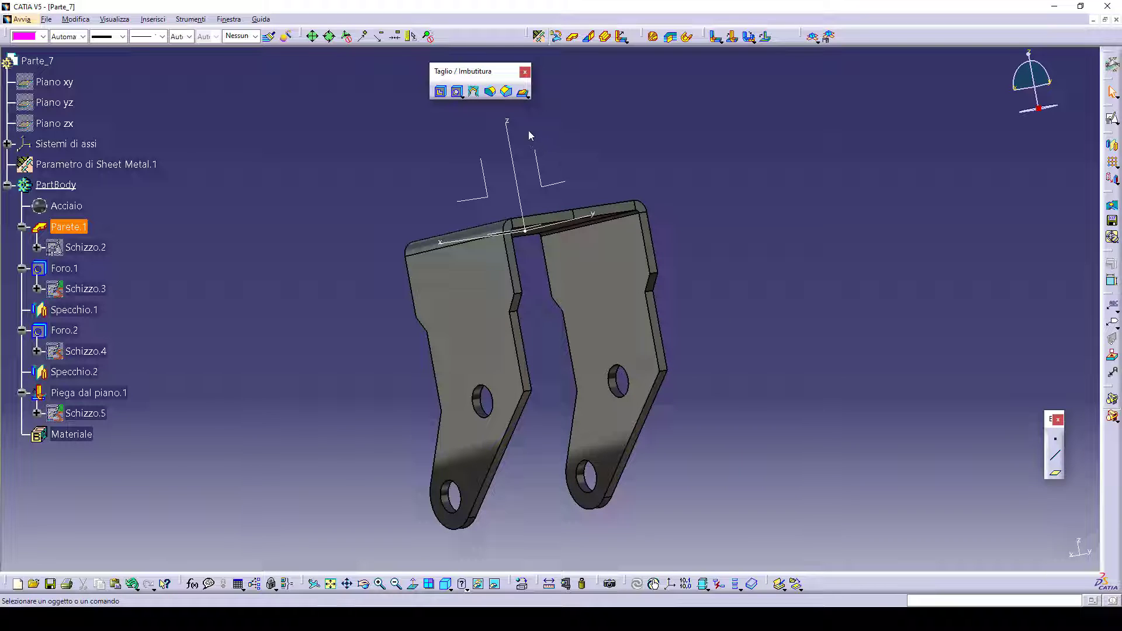
click(489, 93)
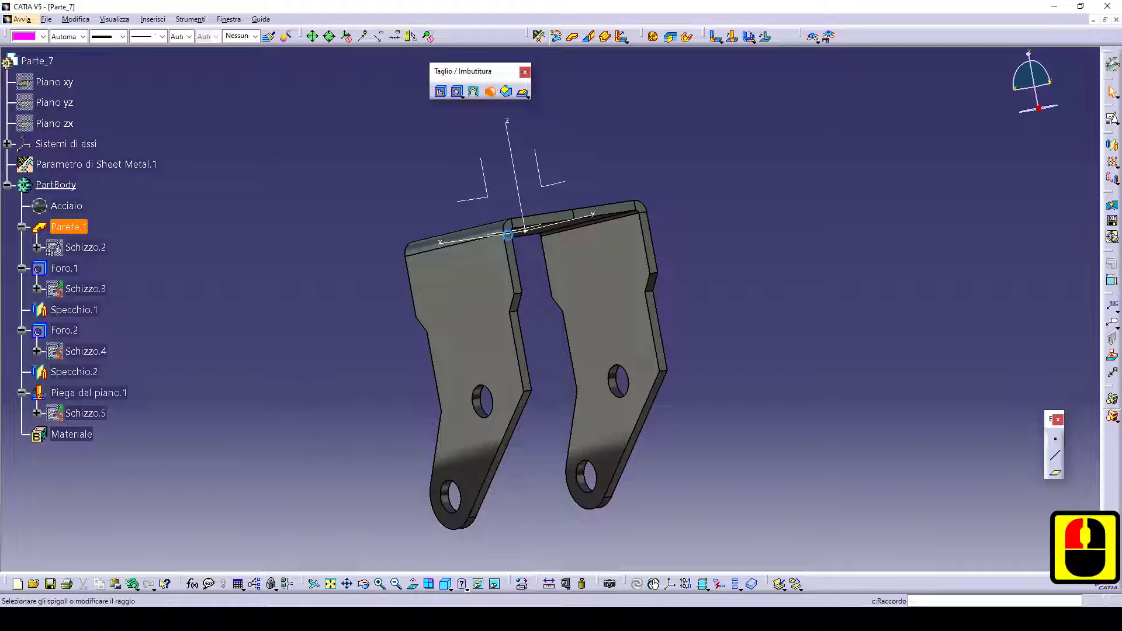
click(529, 392)
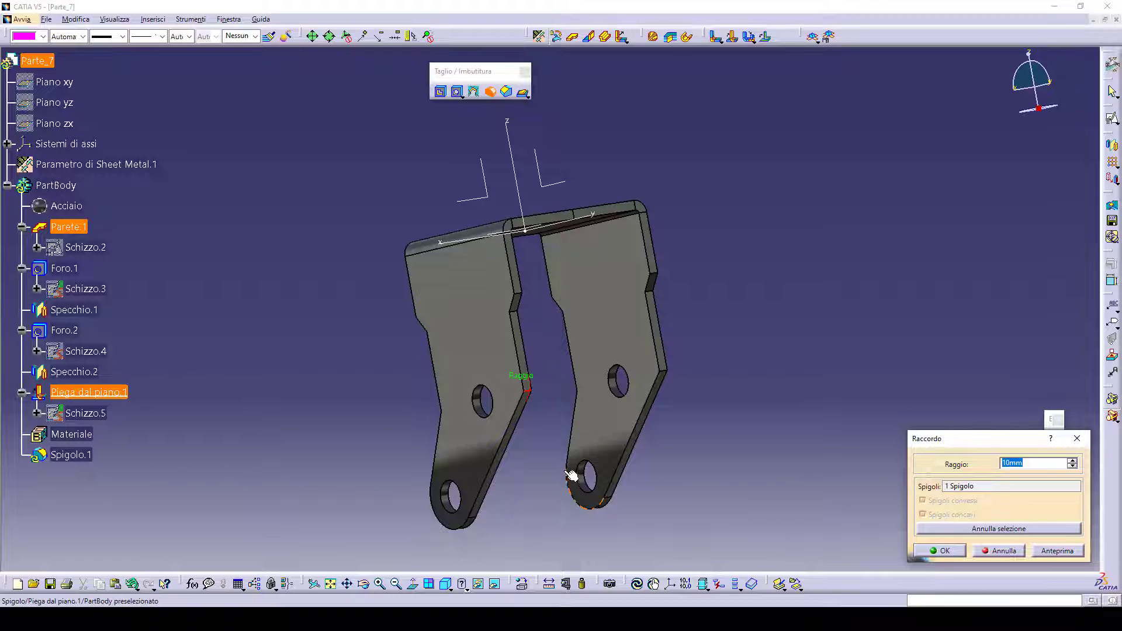
click(643, 380)
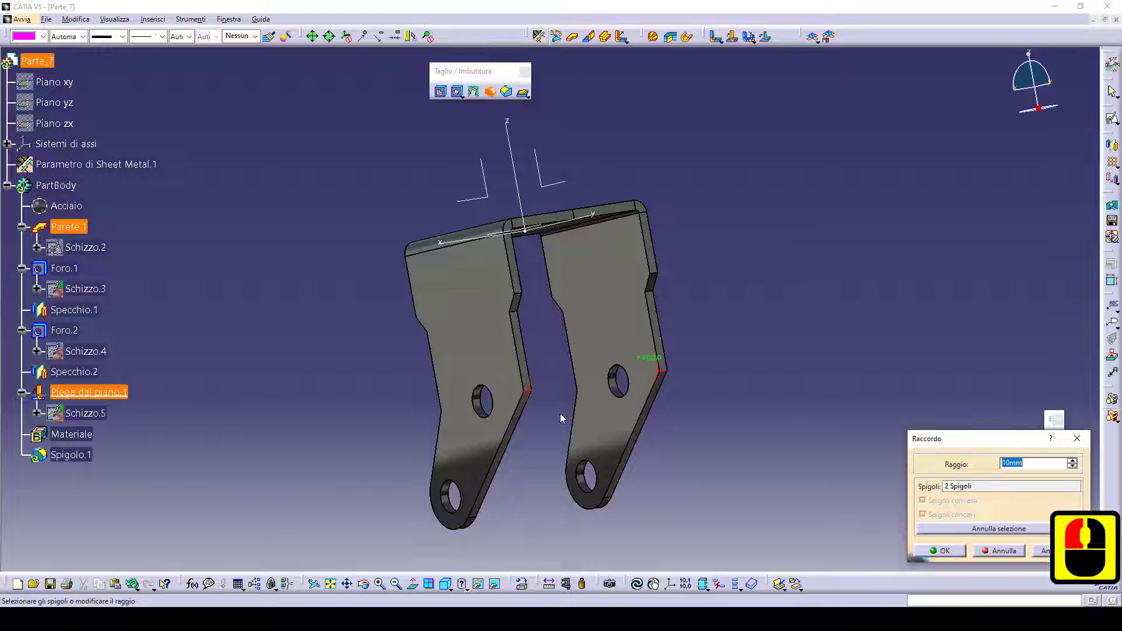
middle_drag(560, 418, 809, 275)
middle_drag(538, 454, 607, 269)
click(659, 340)
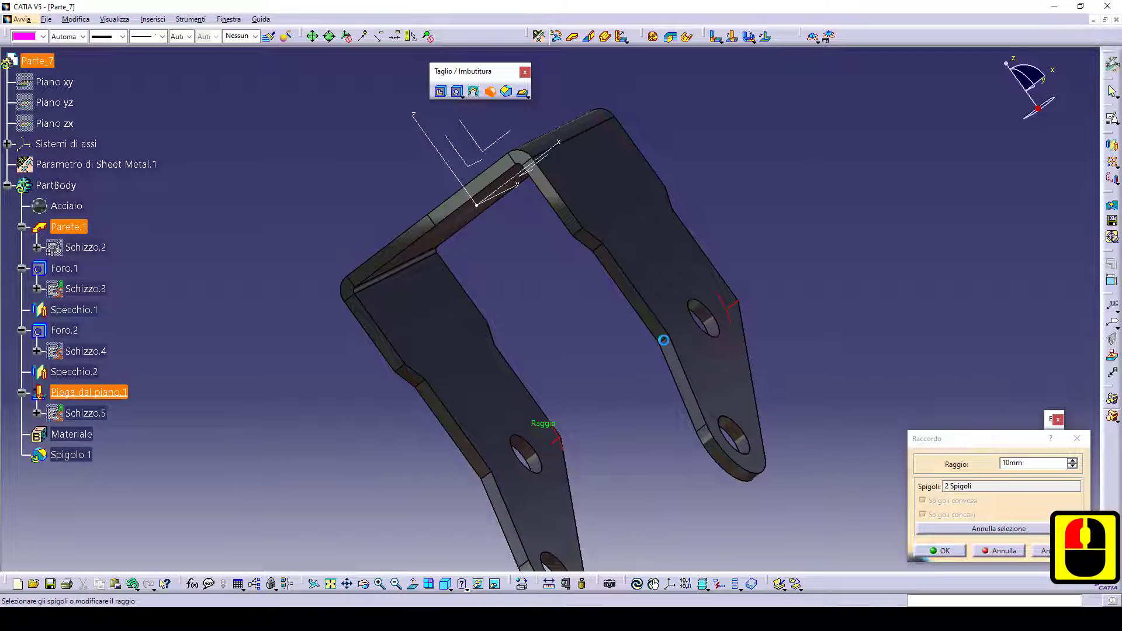
click(491, 476)
click(938, 551)
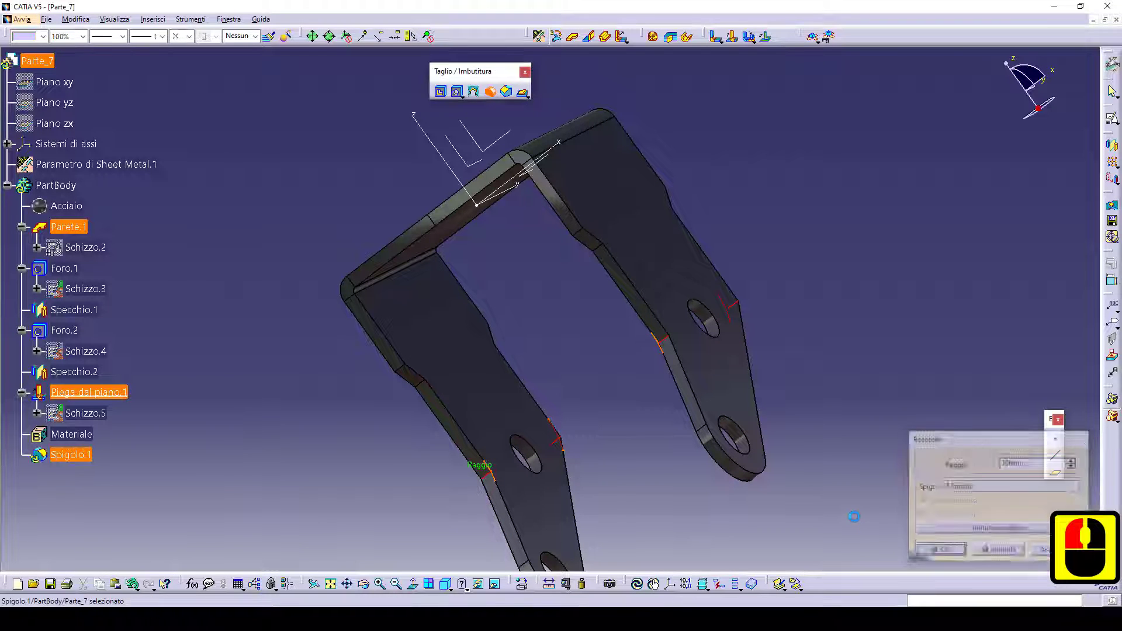
Place an up-to-next hole on the top face, centred on the origin, and set its diameter to 13 mm
middle_drag(709, 326, 672, 246)
double_click(456, 92)
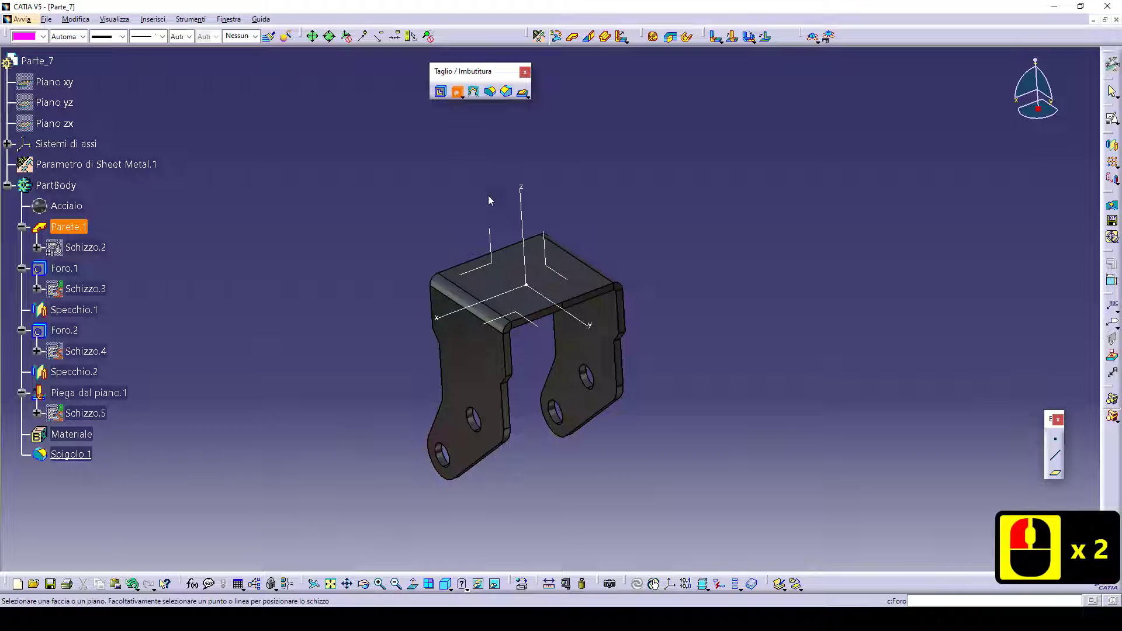
click(526, 288)
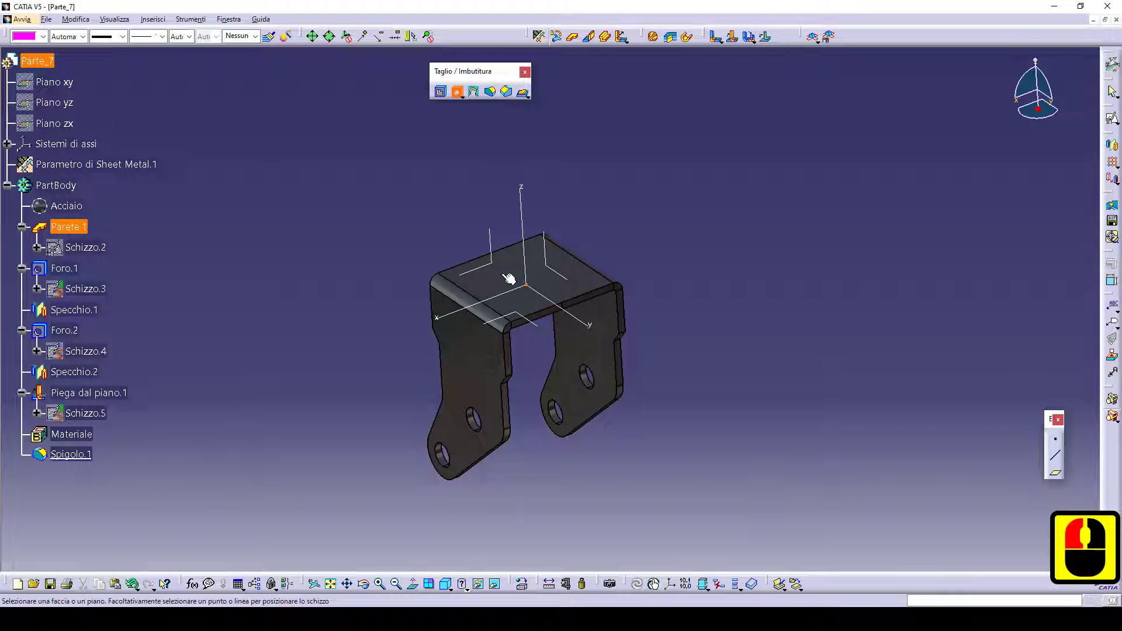
ctrl+click(508, 279)
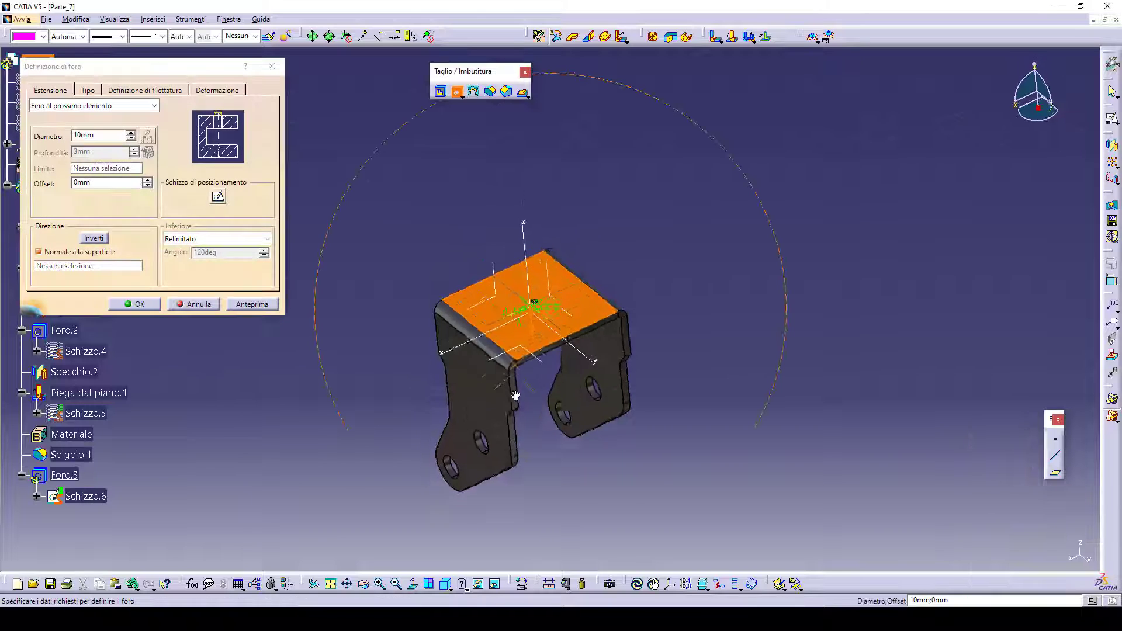
middle_drag(515, 395, 574, 338)
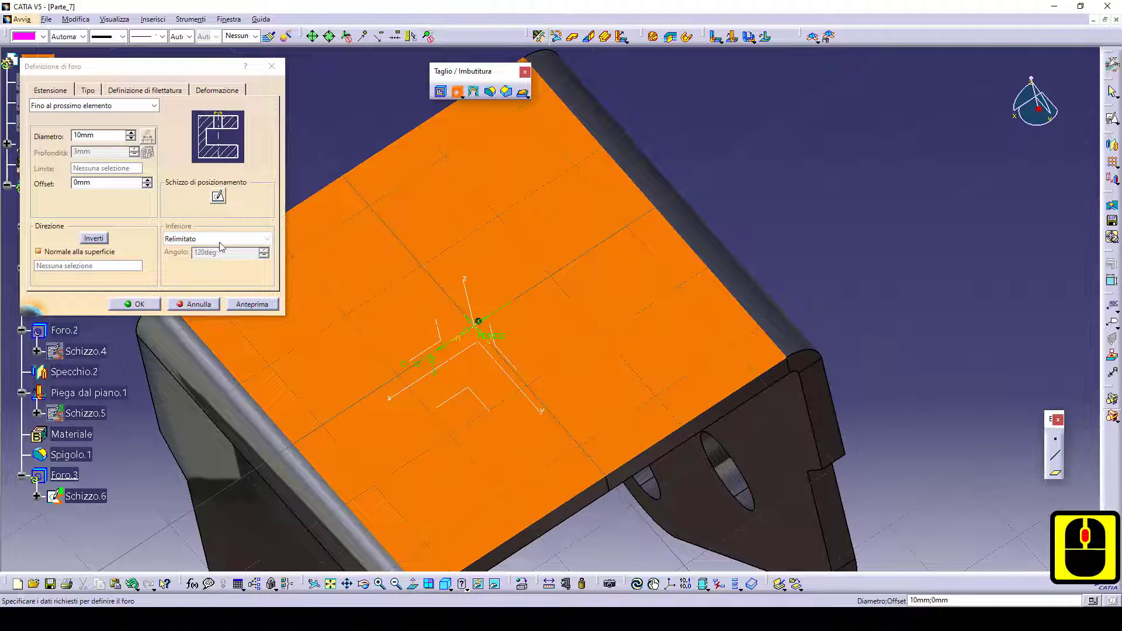
double_click(93, 131)
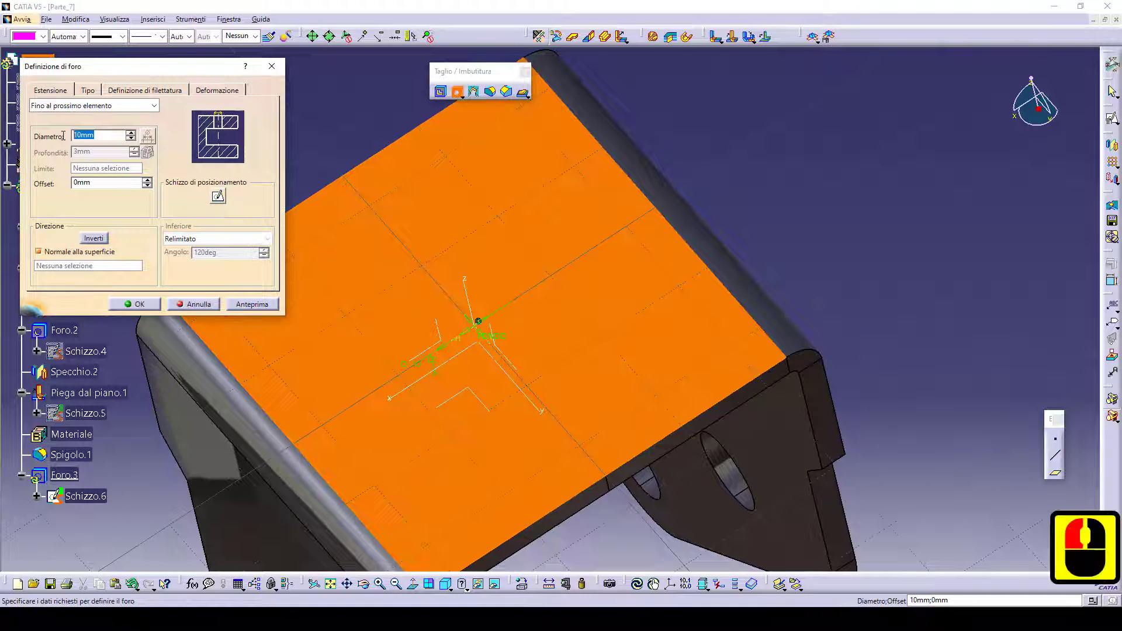
text(13)
Check the hole's positioning sketch, create the hole and show the finished bracket in isometric view
click(216, 198)
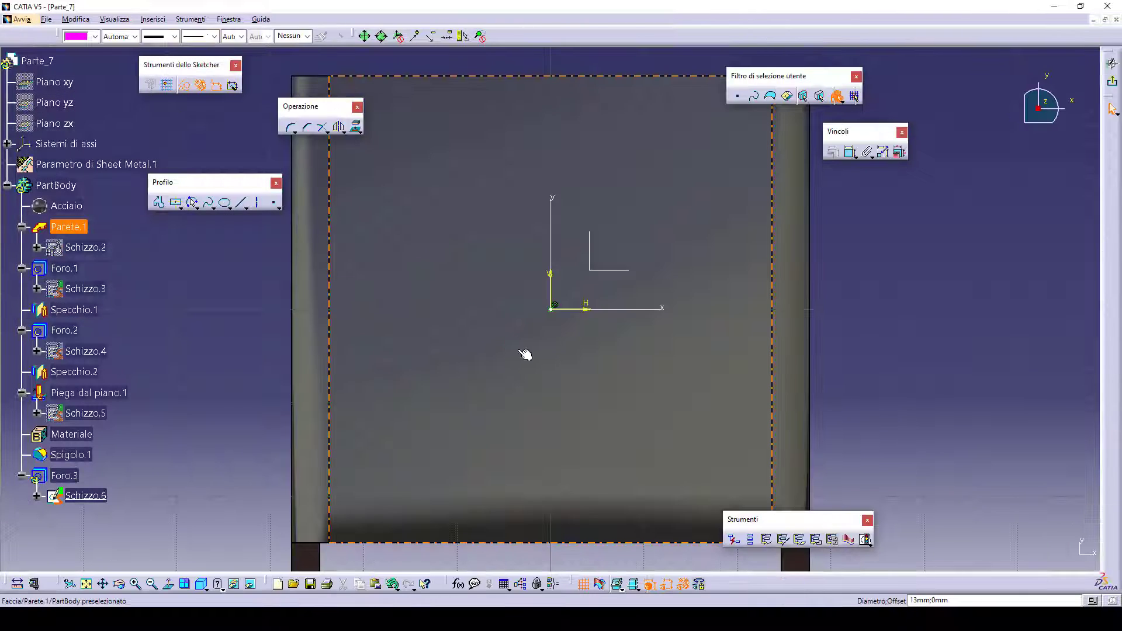
middle_drag(529, 358, 539, 395)
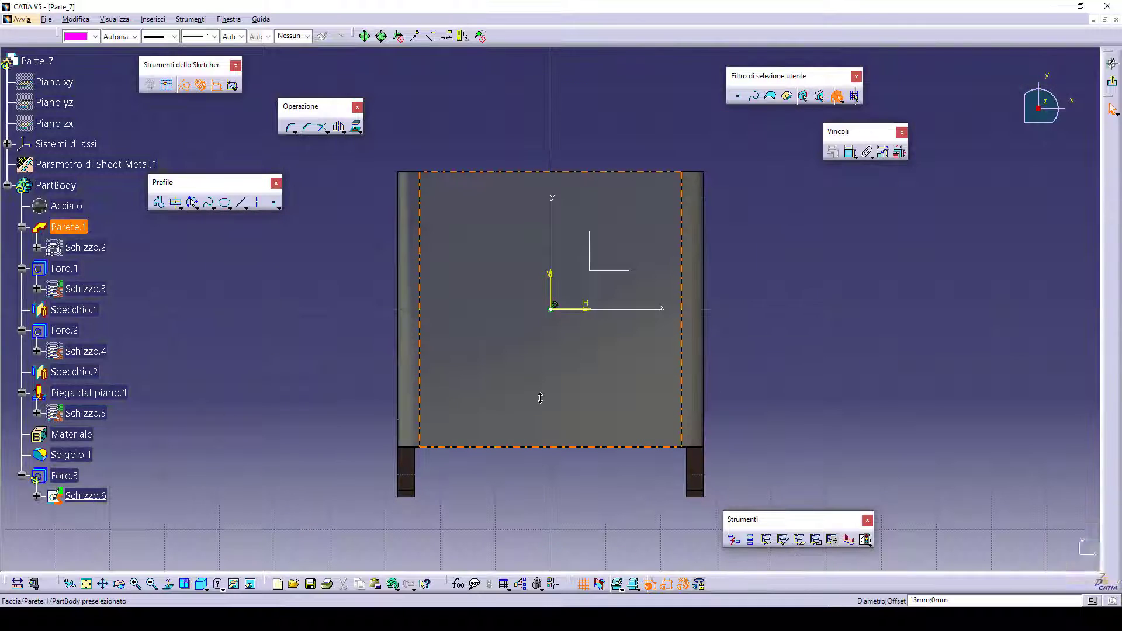
click(1110, 84)
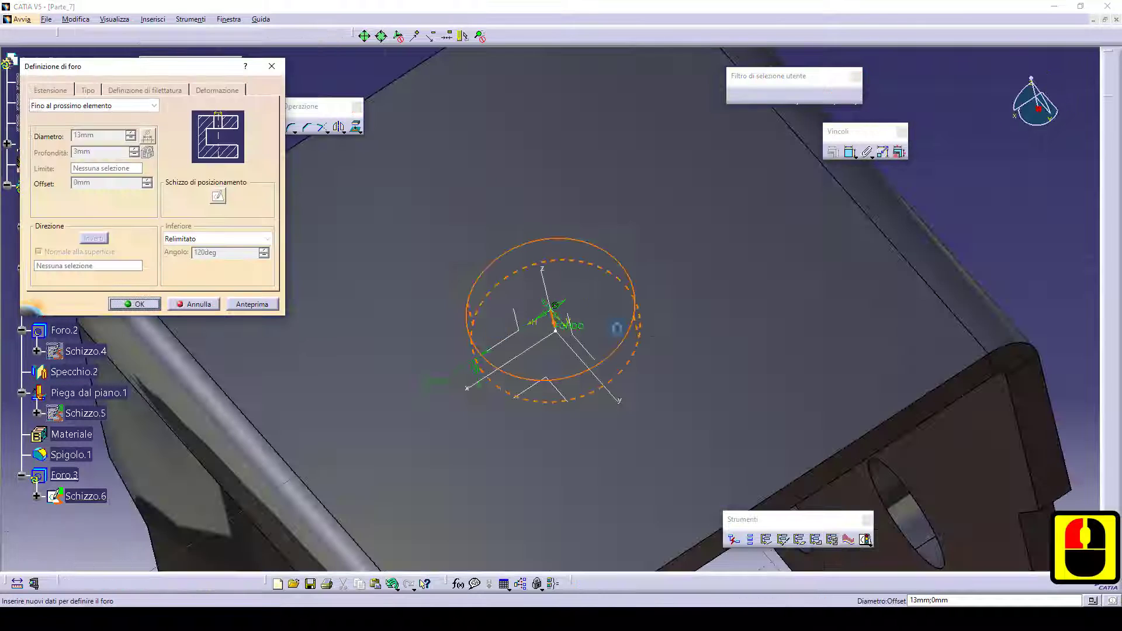
click(134, 304)
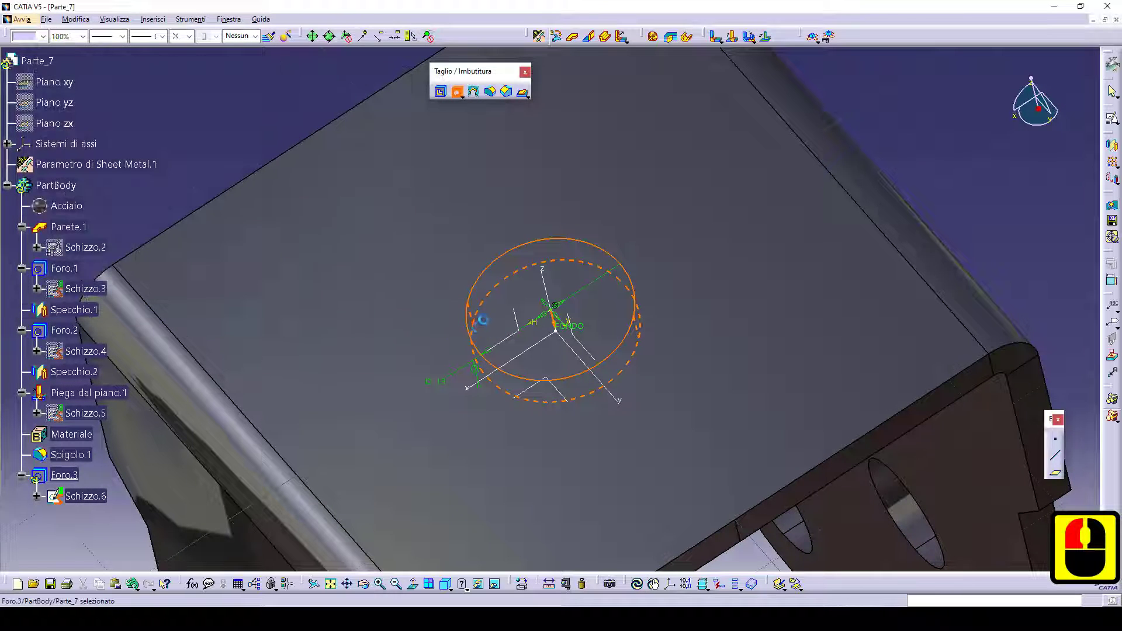
middle_drag(490, 313, 506, 386)
click(556, 536)
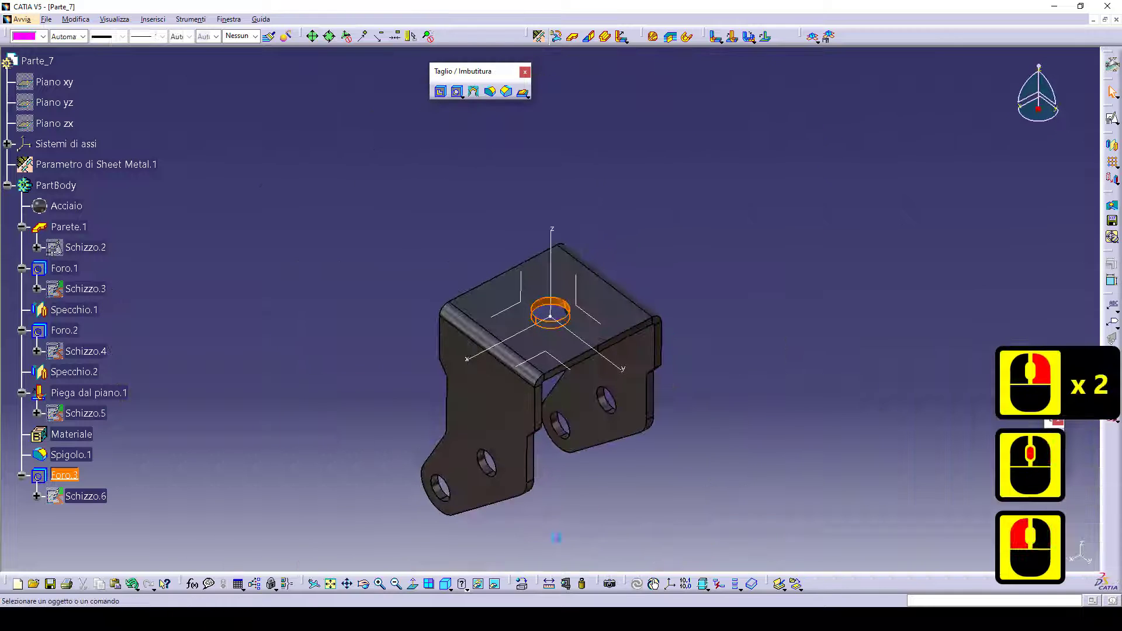
click(446, 588)
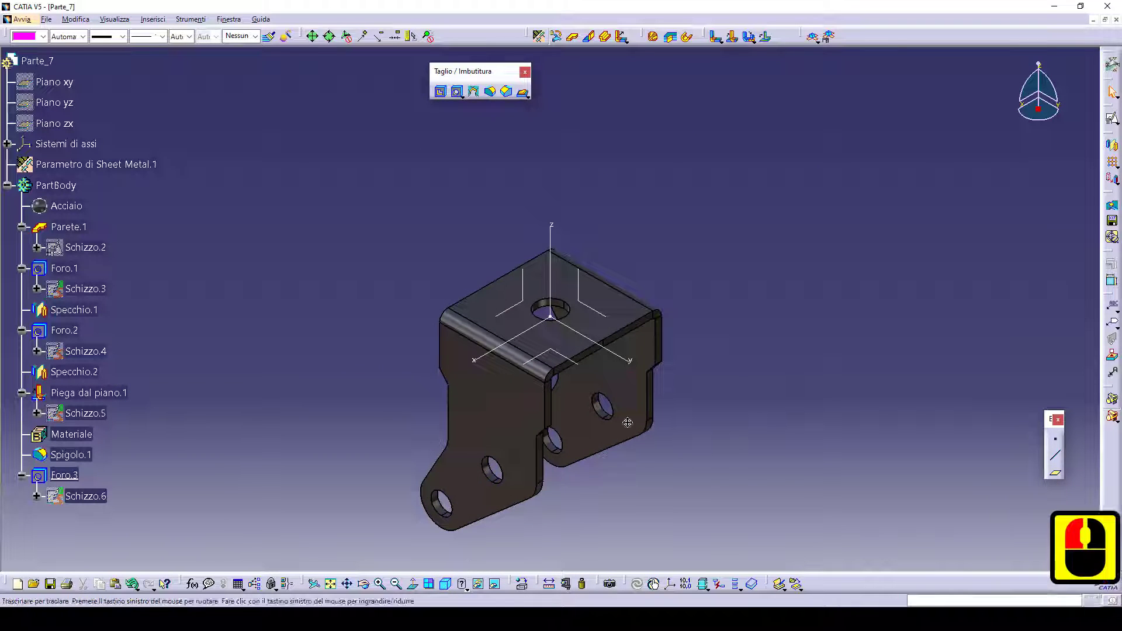
middle_drag(626, 421, 632, 454)
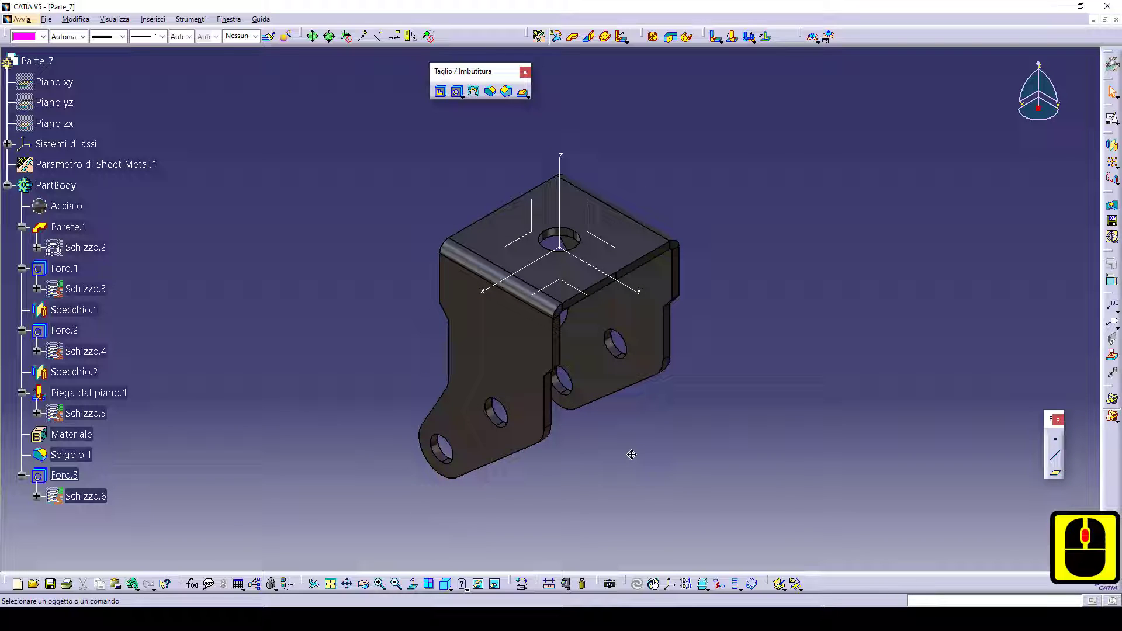